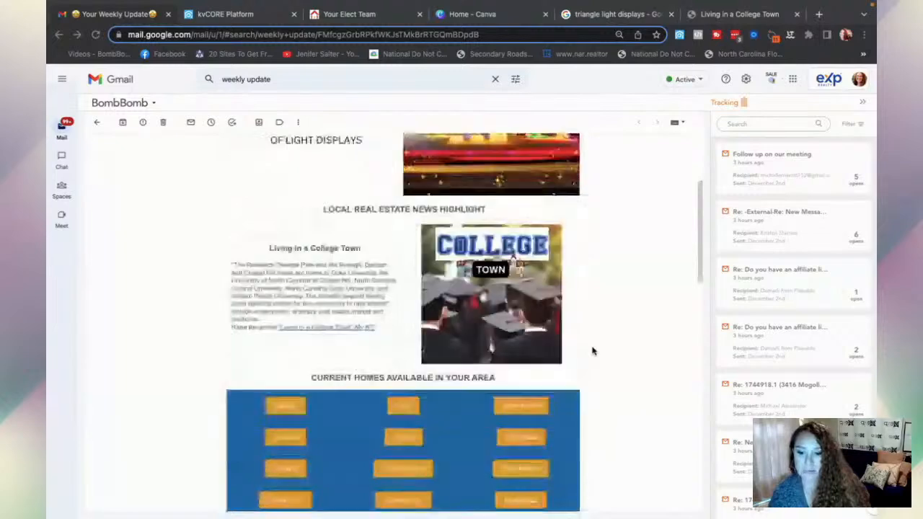
# - Switch to the kvCORE Platform dashboard and open Marketing > All Marketing
pyautogui.scroll(-2, 592, 351)
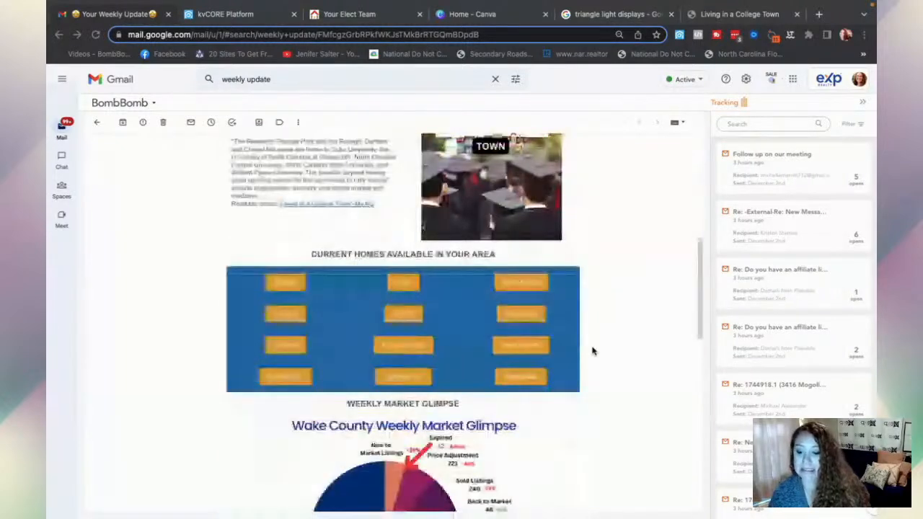
pyautogui.scroll(-2, 592, 352)
pyautogui.scroll(-4, 592, 352)
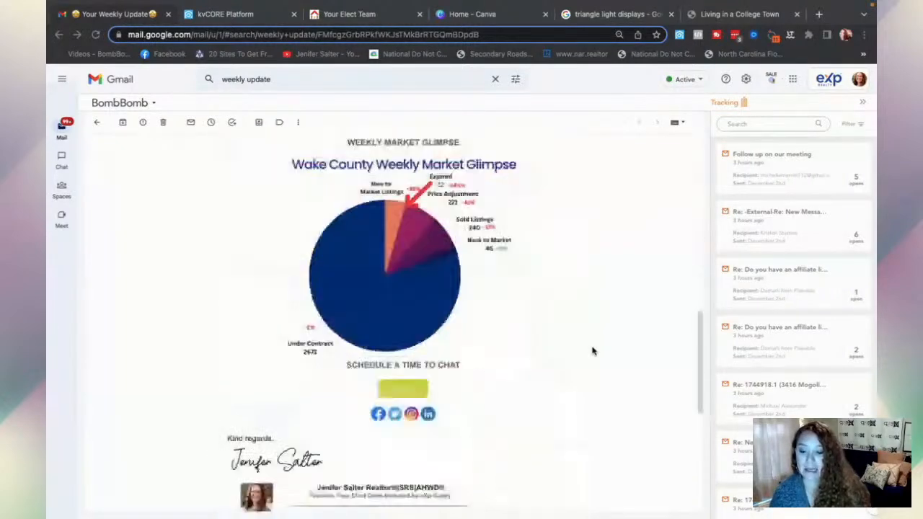
pyautogui.scroll(-3, 592, 351)
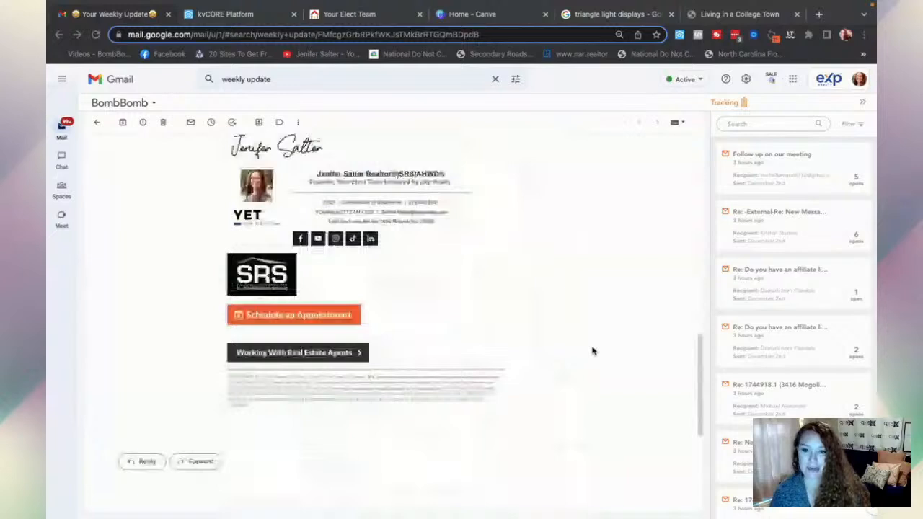
pyautogui.scroll(7, 592, 351)
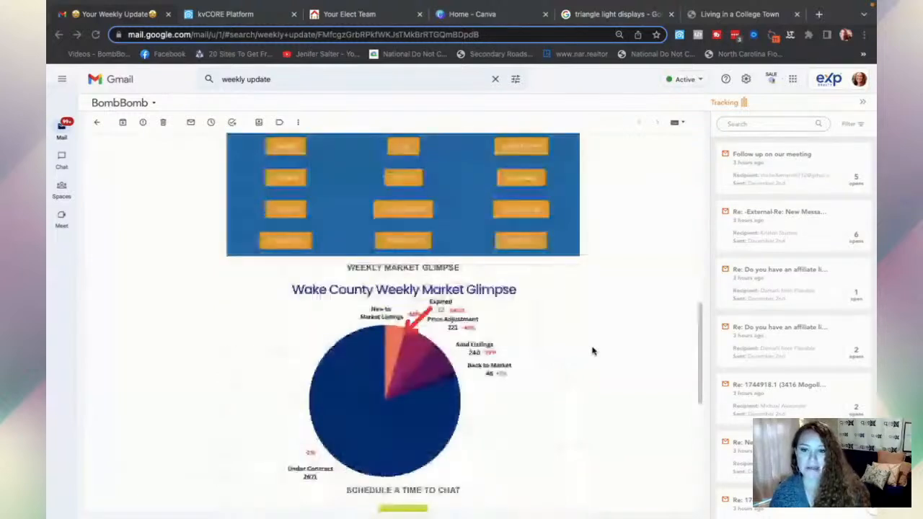
pyautogui.scroll(8, 592, 351)
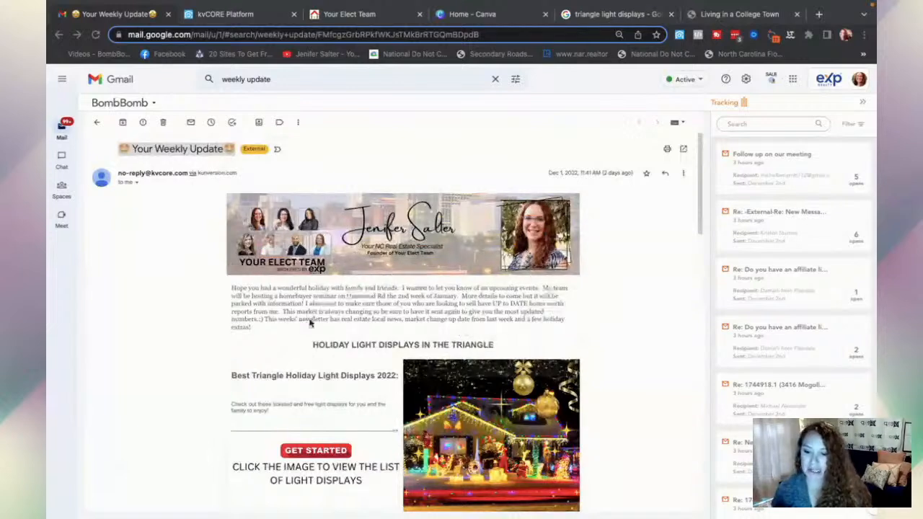
pyautogui.scroll(-1, 381, 331)
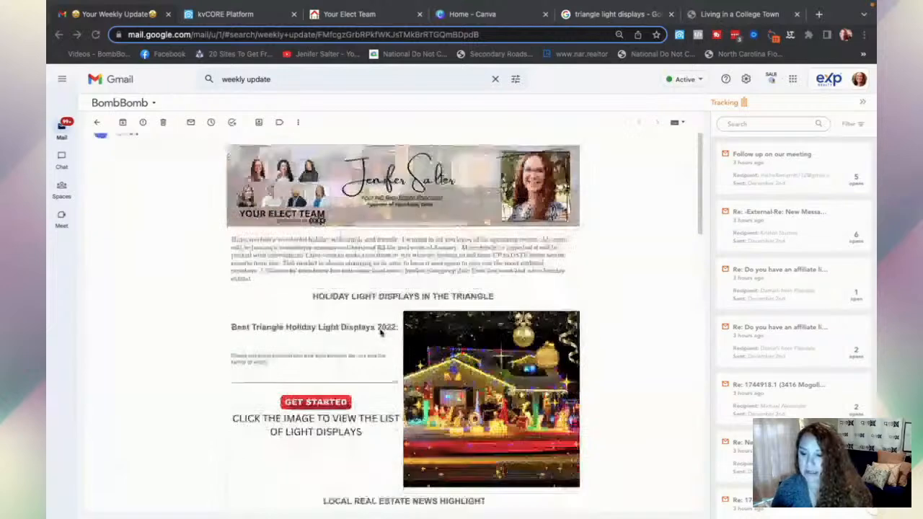
pyautogui.scroll(-1, 381, 331)
pyautogui.scroll(-4, 322, 328)
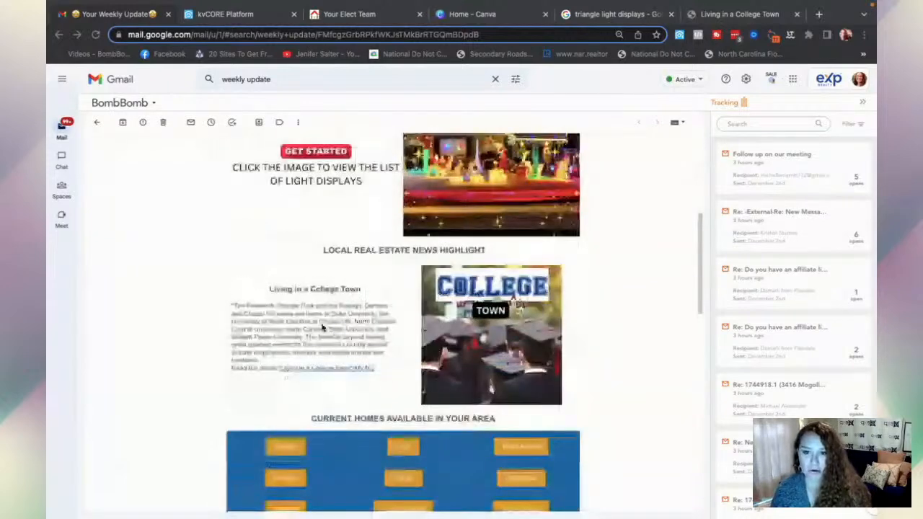
pyautogui.scroll(-3, 482, 311)
pyautogui.scroll(-2, 482, 312)
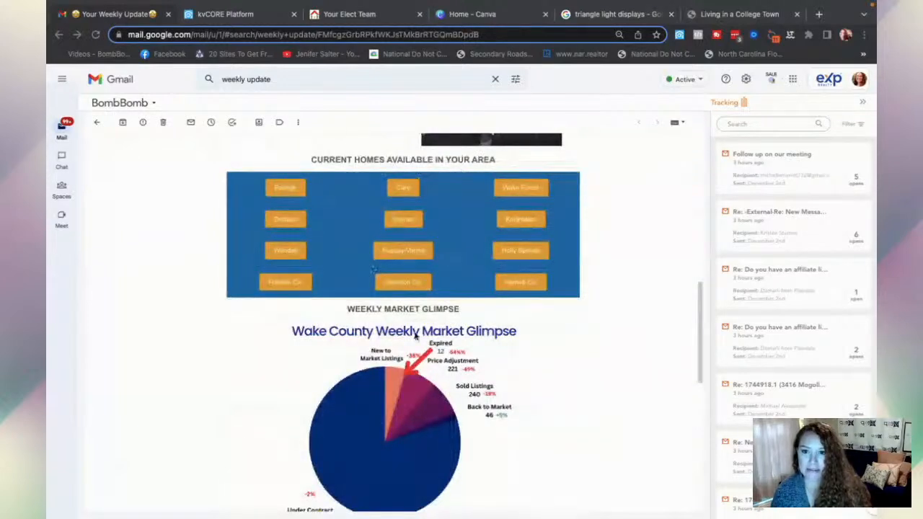
pyautogui.scroll(-2, 416, 336)
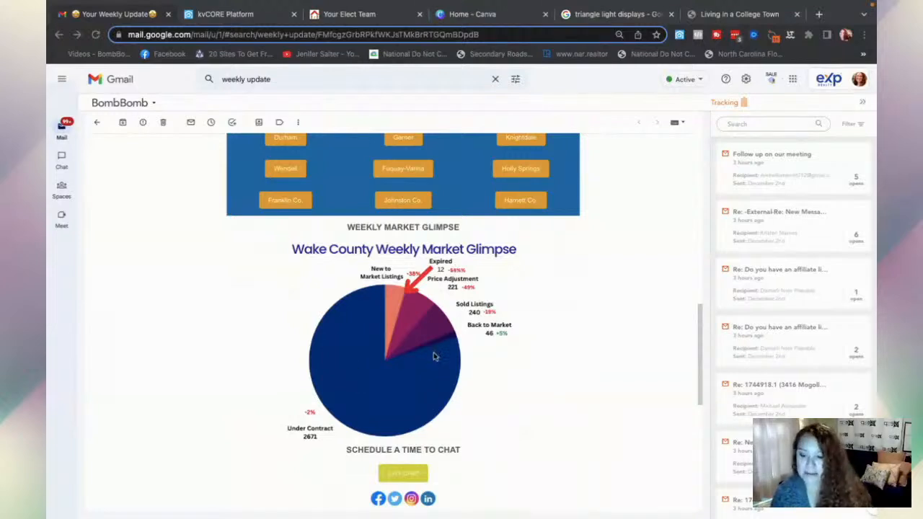
pyautogui.scroll(-1, 433, 356)
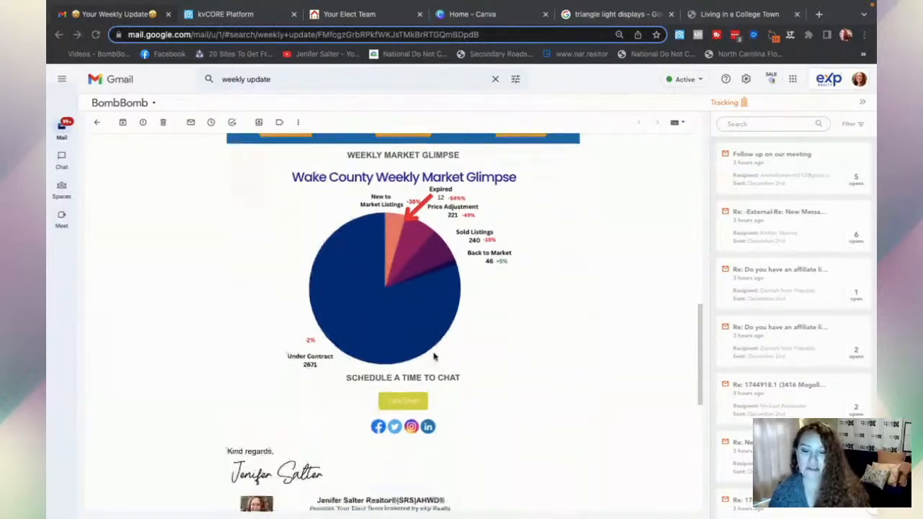
pyautogui.scroll(-1, 433, 355)
pyautogui.scroll(-4, 433, 357)
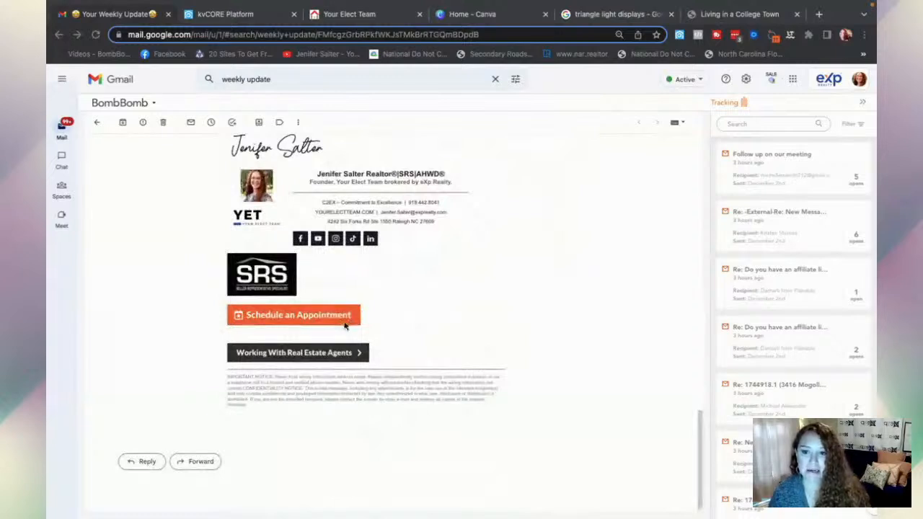
pyautogui.scroll(1, 345, 357)
pyautogui.scroll(1, 345, 357)
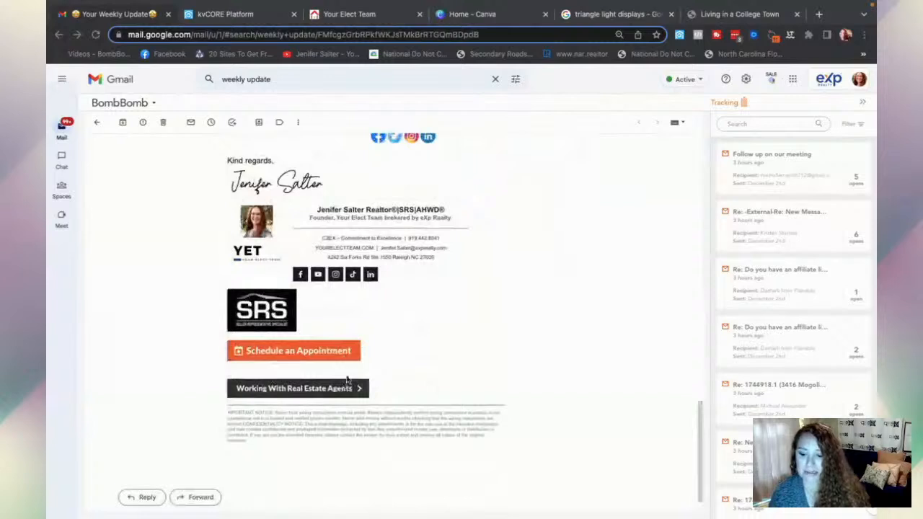
pyautogui.scroll(3, 372, 332)
pyautogui.scroll(3, 372, 332)
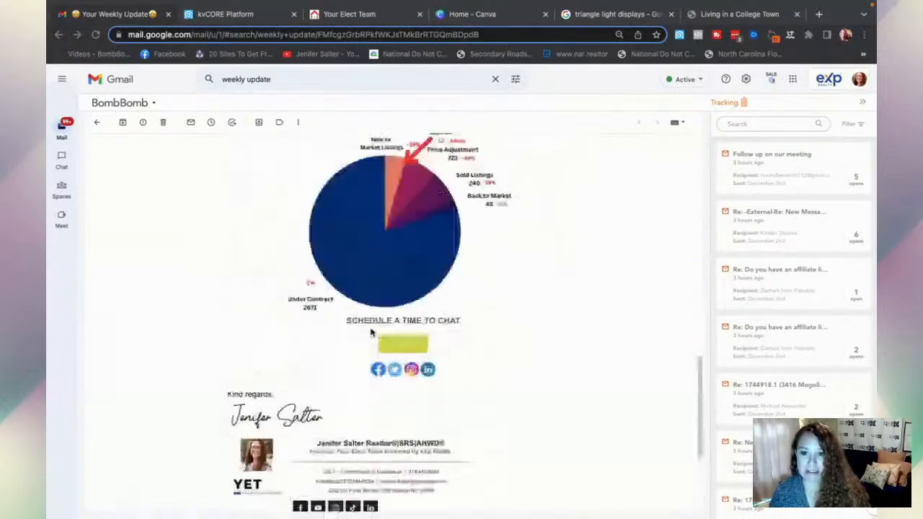
pyautogui.scroll(4, 371, 331)
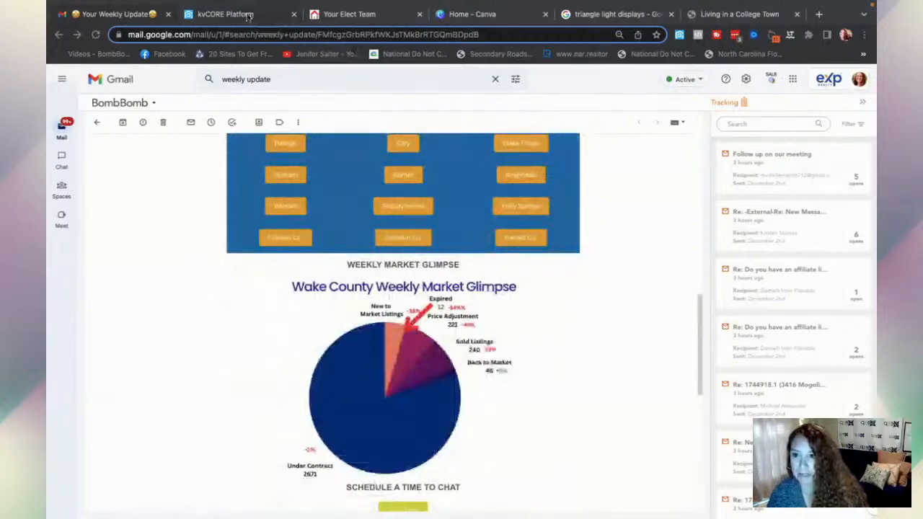
pyautogui.click(248, 16)
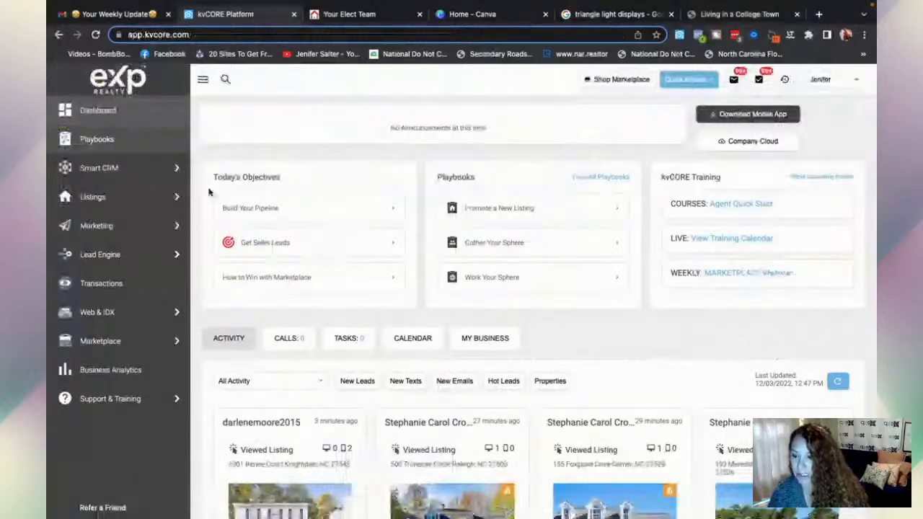
pyautogui.moveTo(178, 226)
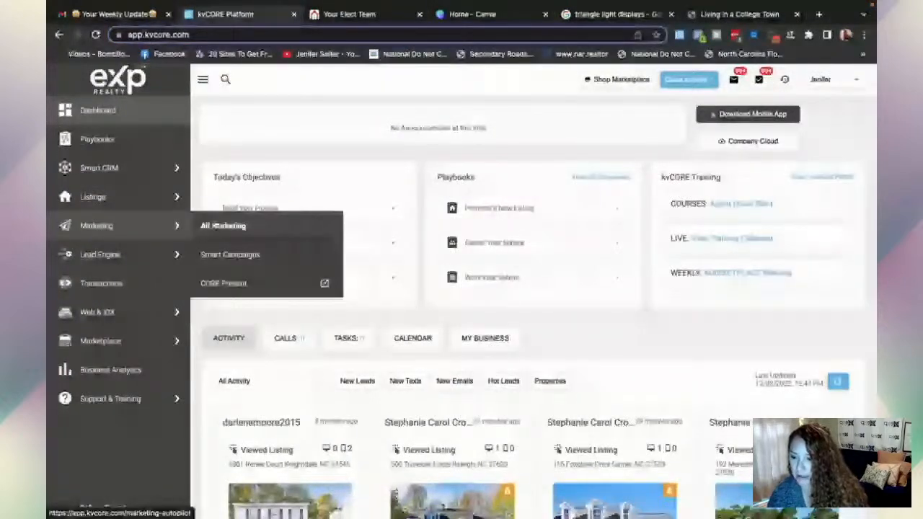
pyautogui.click(216, 225)
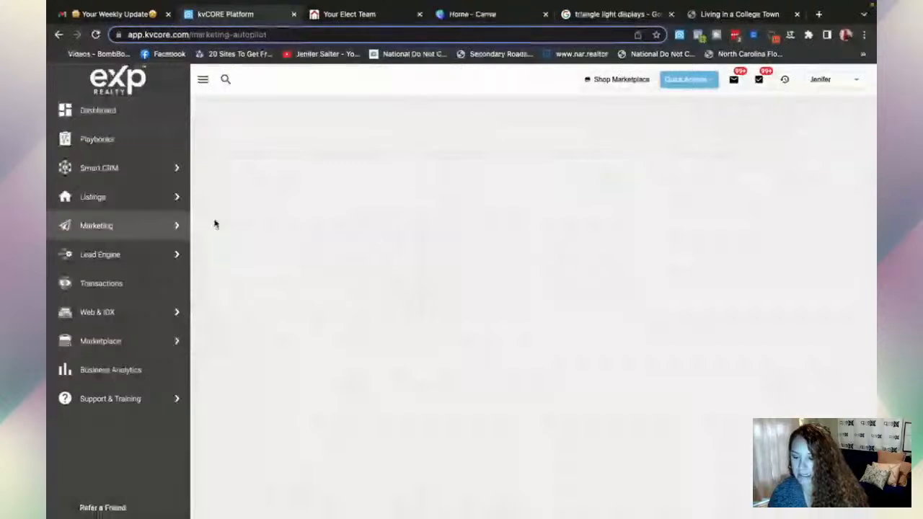
# - Open Smart Campaigns and show its saved templates list
pyautogui.scroll(-2, 413, 337)
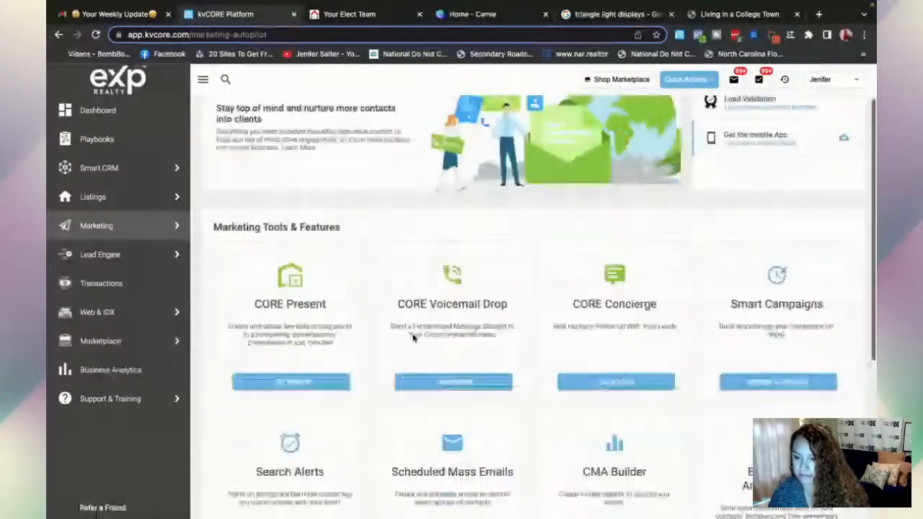
pyautogui.scroll(-2, 413, 337)
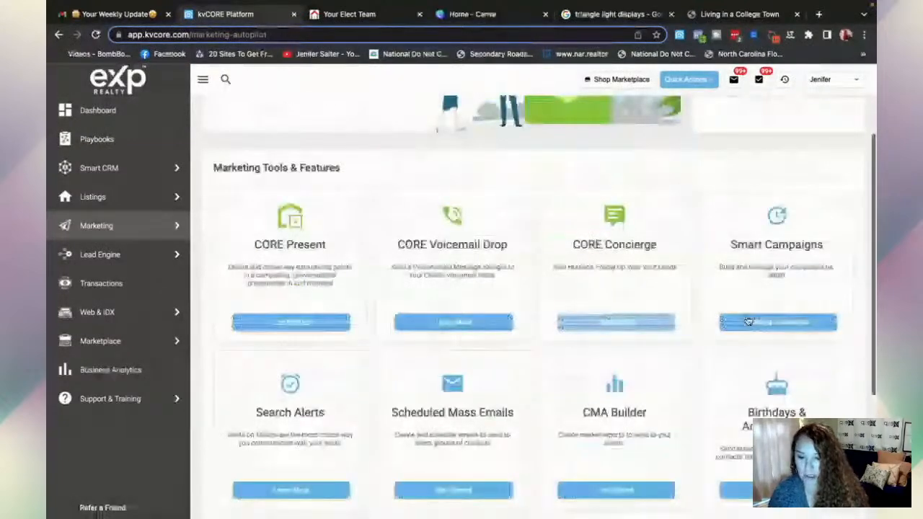
pyautogui.click(779, 326)
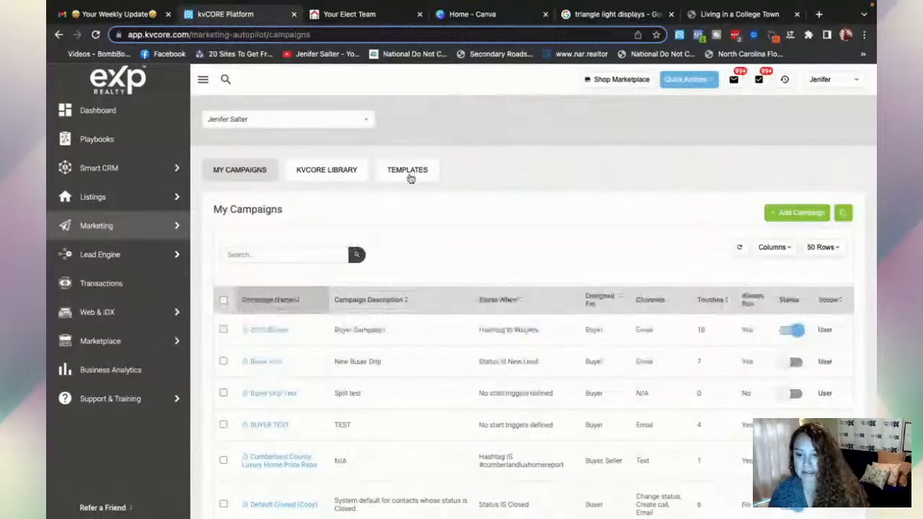
pyautogui.click(409, 173)
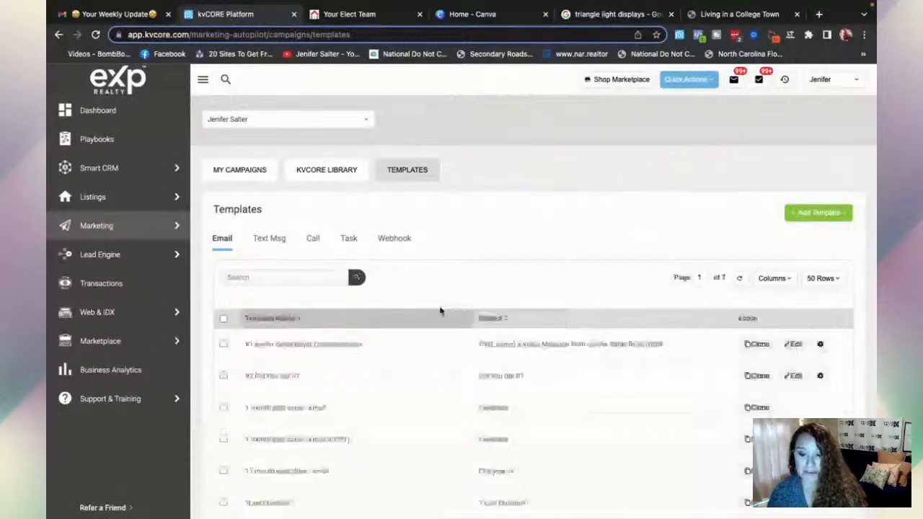
# - Create an email template named 'Test Newsletter' with the pasted subject 'Your Weekly Update'
pyautogui.click(805, 217)
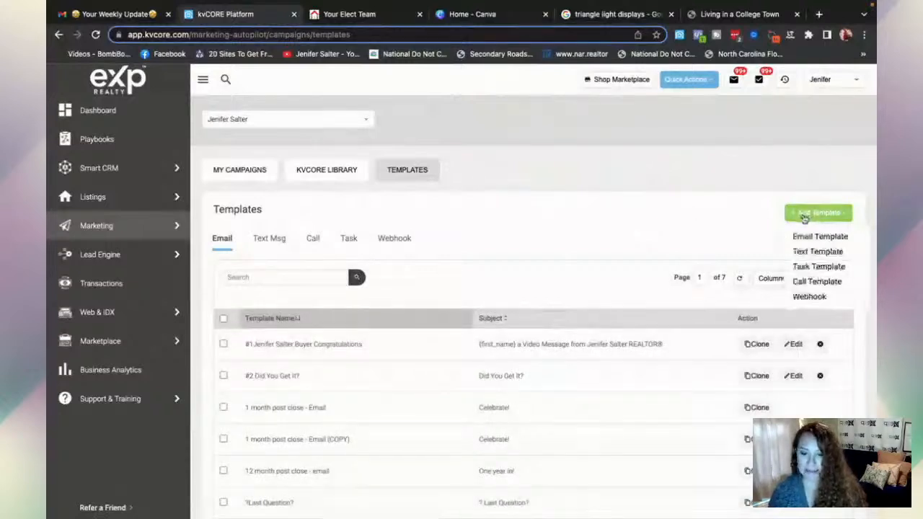
pyautogui.click(819, 236)
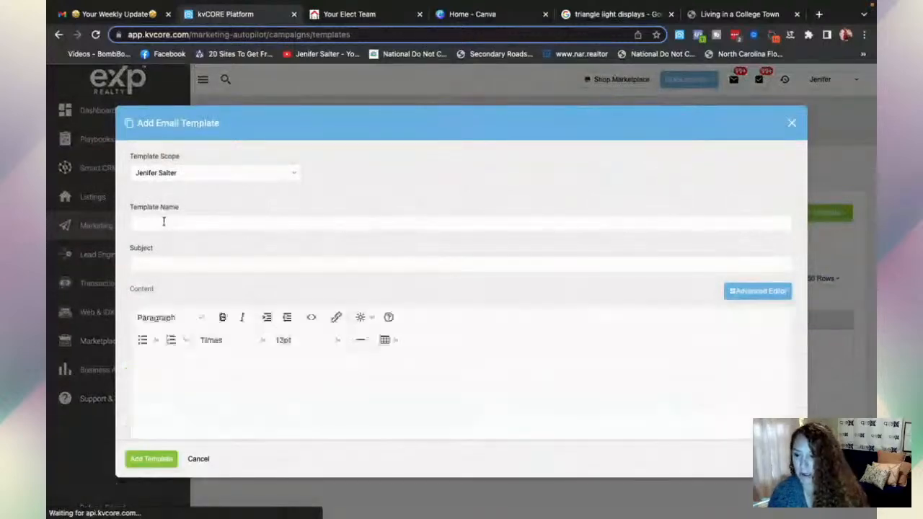
pyautogui.click(163, 222)
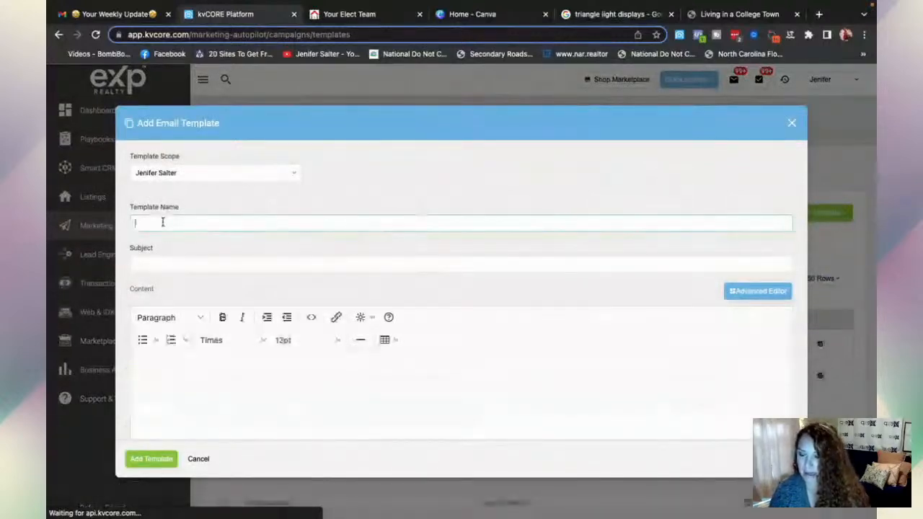
pyautogui.write('Test ')
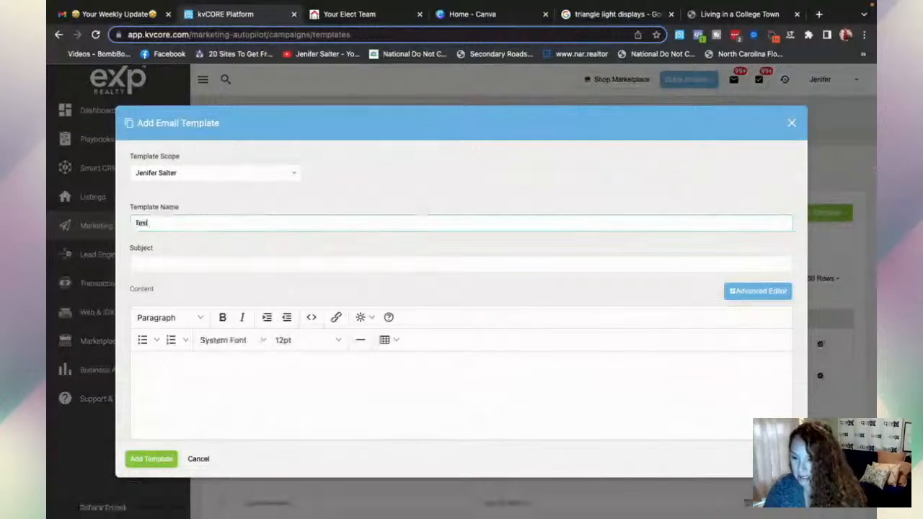
pyautogui.write('Newsletter')
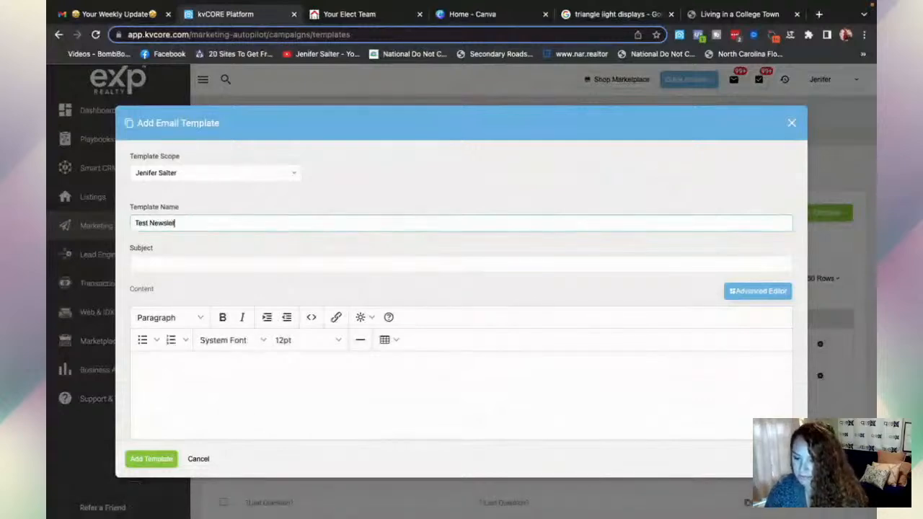
pyautogui.click(160, 265)
pyautogui.write('🎉 Your Weekly Update🎉')
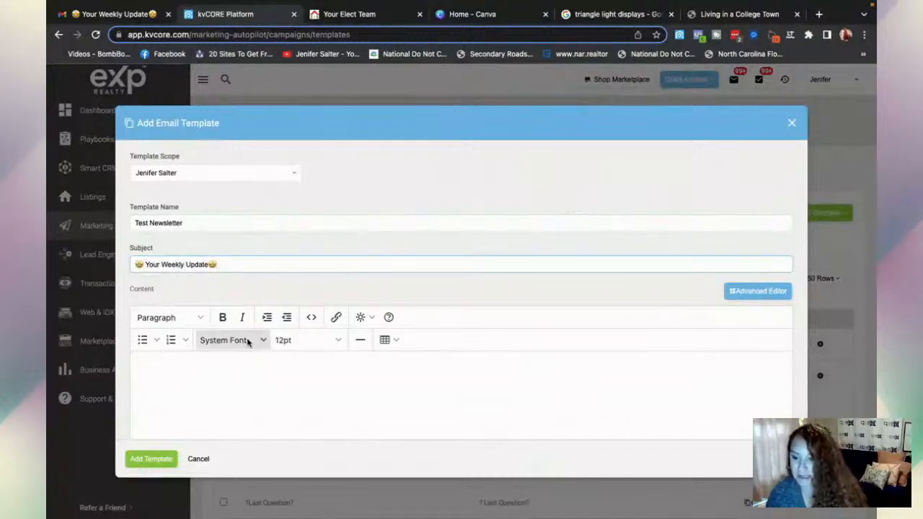
pyautogui.scroll(-1, 251, 338)
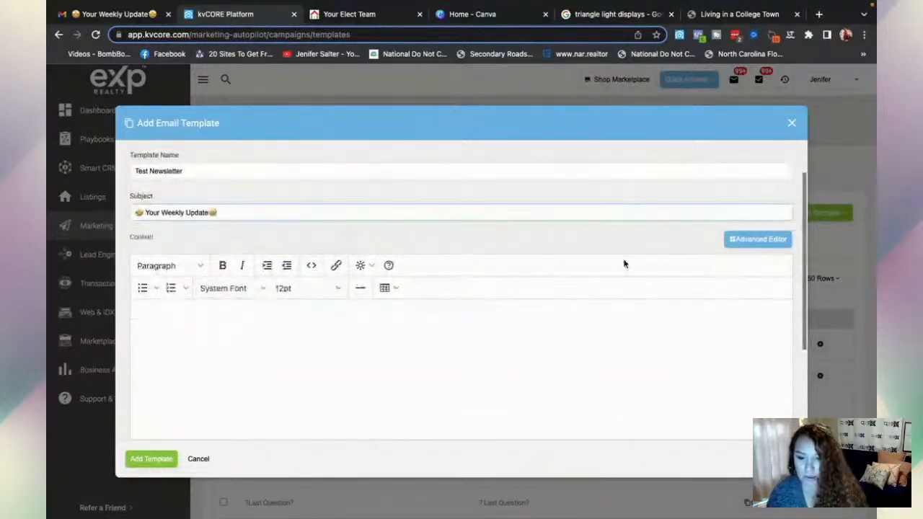
# - Switch to the Advanced Editor, start from scratch, and place an image block at the top
pyautogui.click(760, 247)
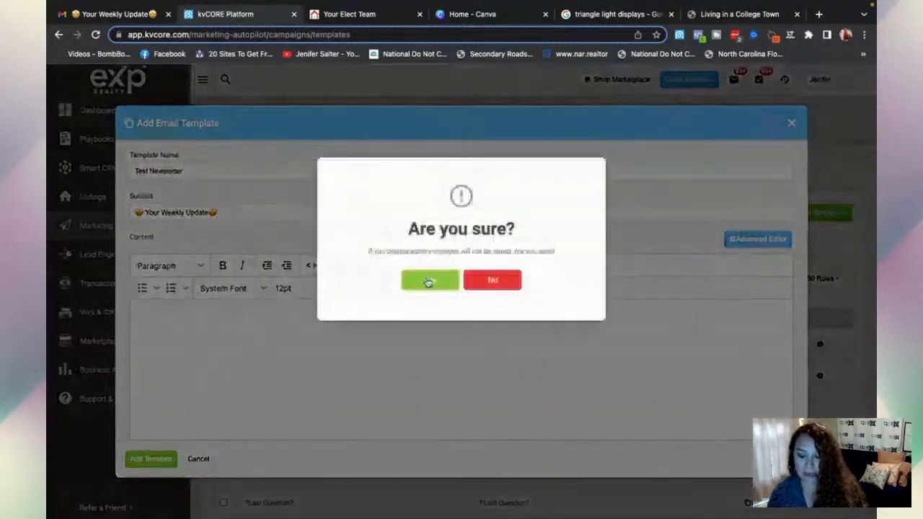
pyautogui.click(429, 281)
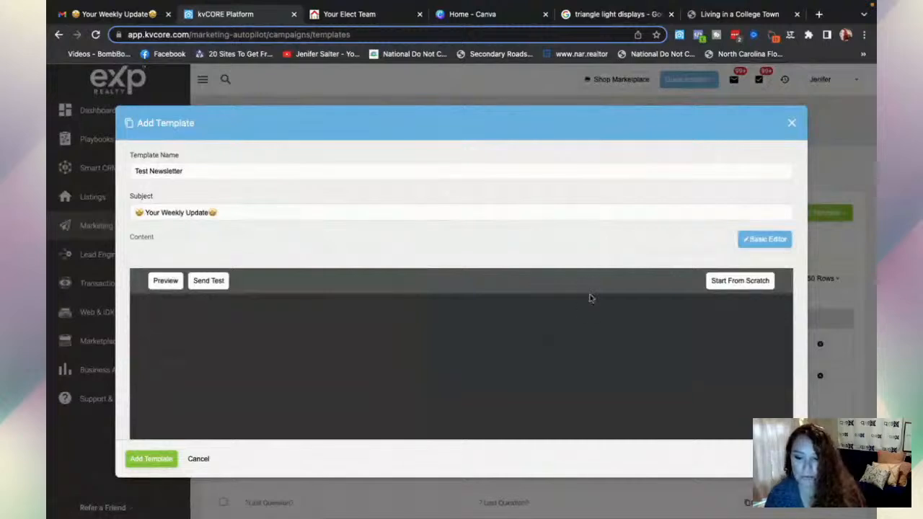
pyautogui.click(731, 282)
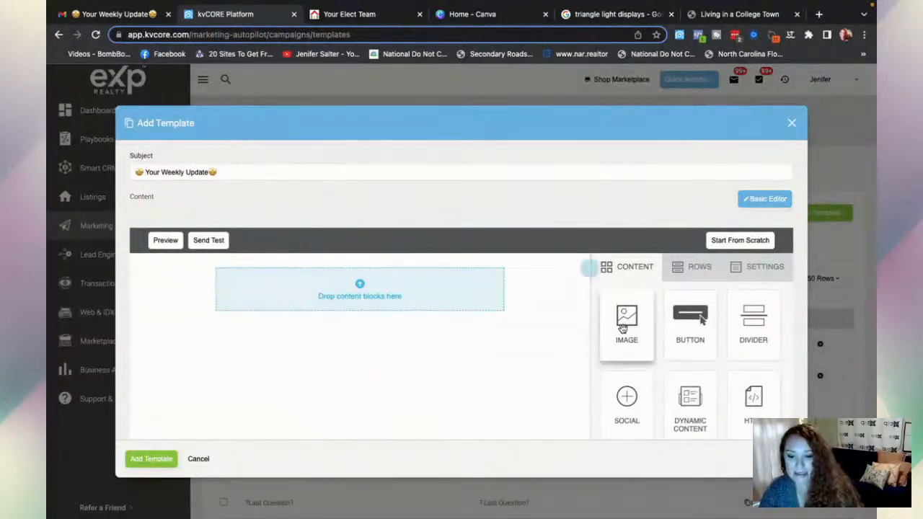
pyautogui.moveTo(624, 328)
pyautogui.mouseDown()
pyautogui.moveTo(409, 276)
pyautogui.moveTo(363, 288)
pyautogui.mouseUp()
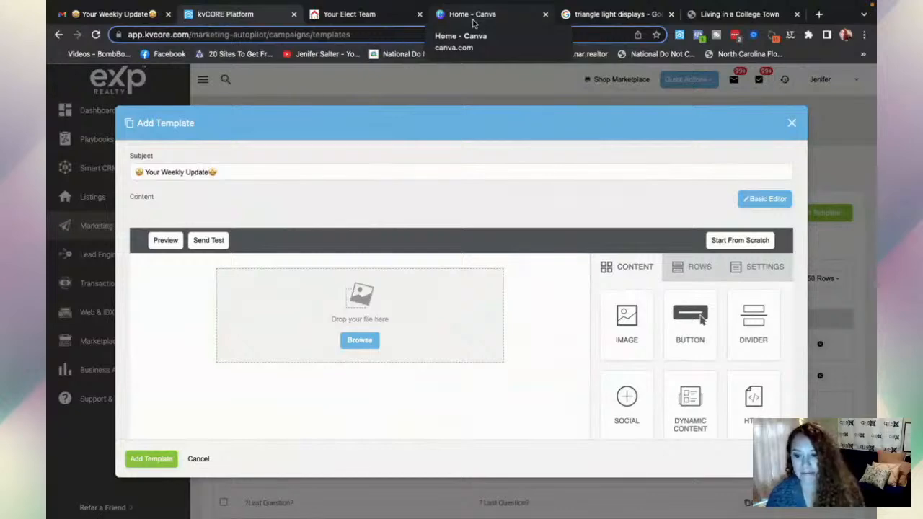
pyautogui.click(473, 23)
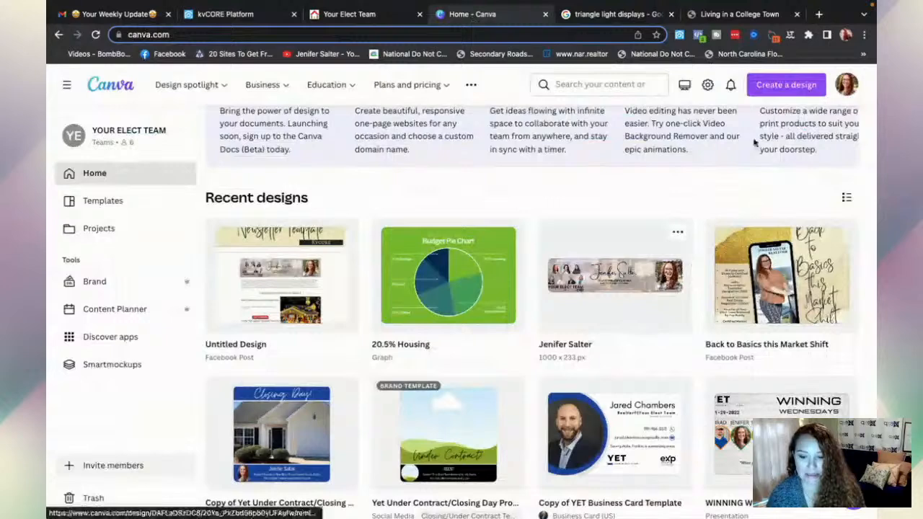
pyautogui.click(776, 86)
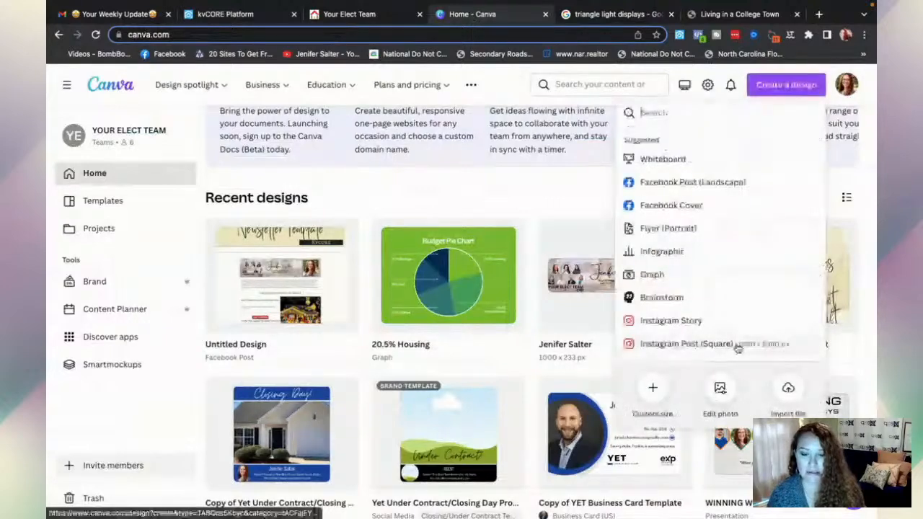
pyautogui.click(652, 389)
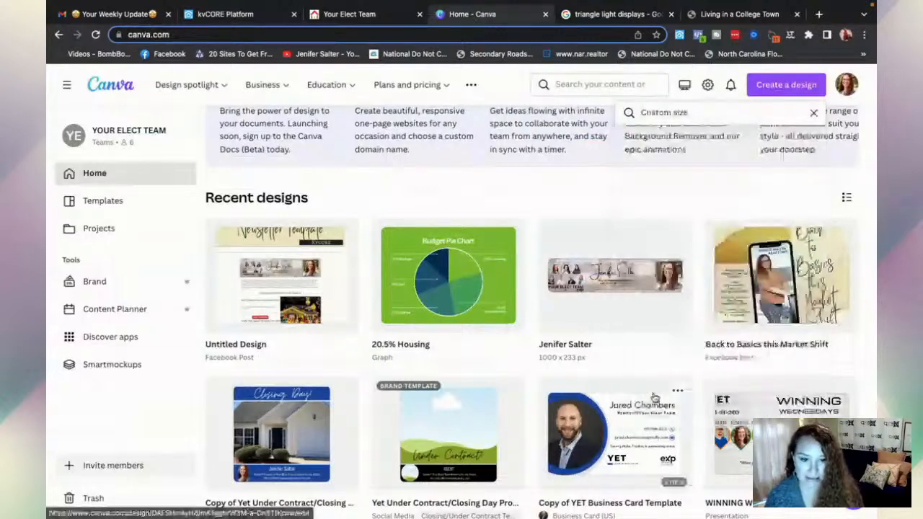
pyautogui.write('100')
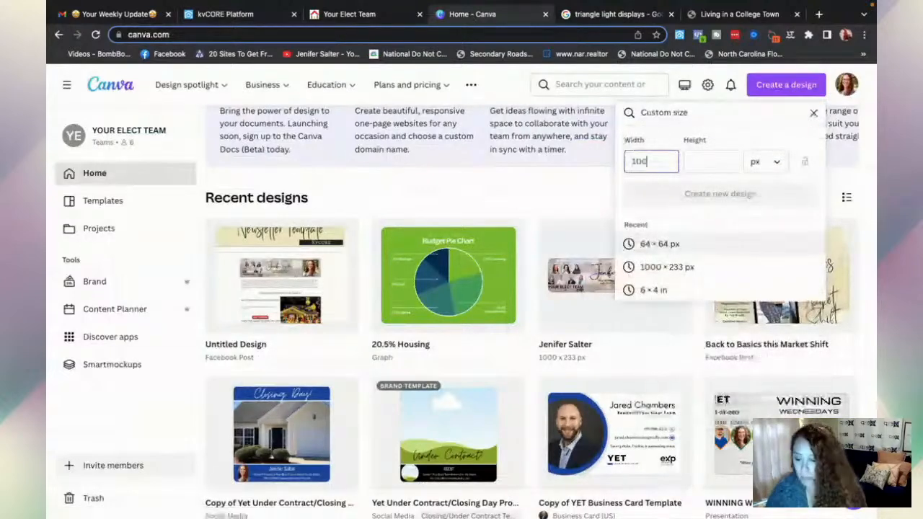
pyautogui.write('0')
pyautogui.click(718, 163)
pyautogui.write('333')
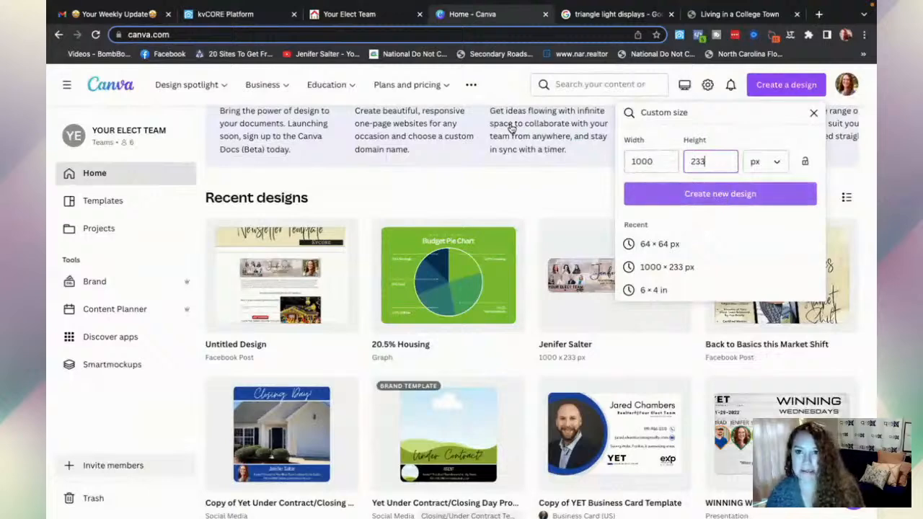
pyautogui.click(241, 15)
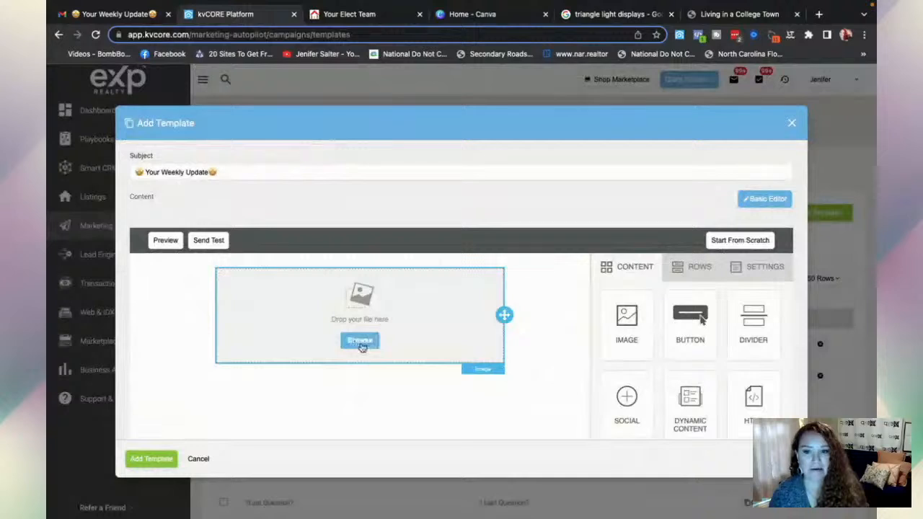
# - Insert the team banner image from the File manager into the image block
pyautogui.click(361, 341)
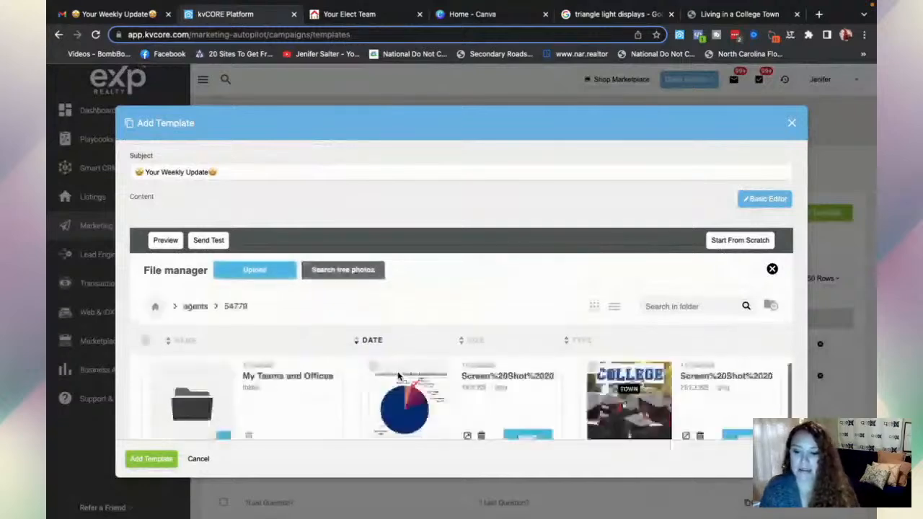
pyautogui.scroll(-5, 398, 376)
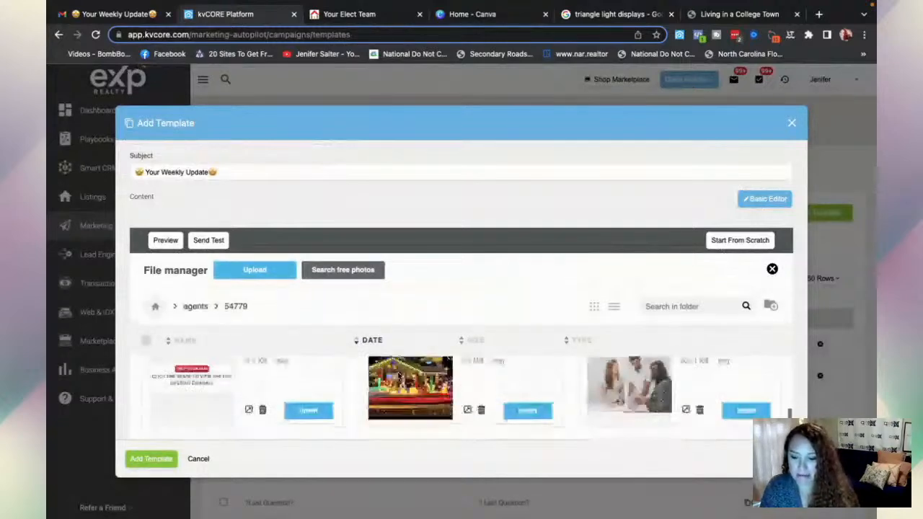
pyautogui.scroll(3, 400, 375)
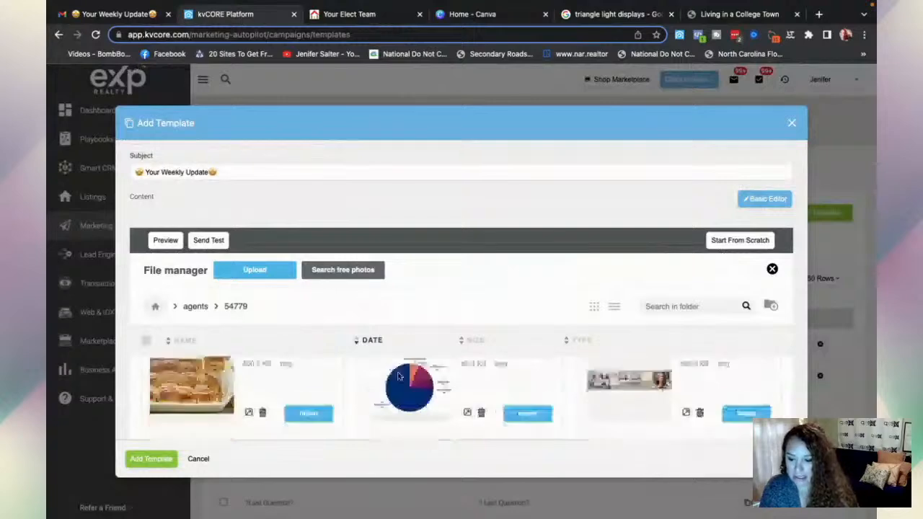
pyautogui.click(747, 413)
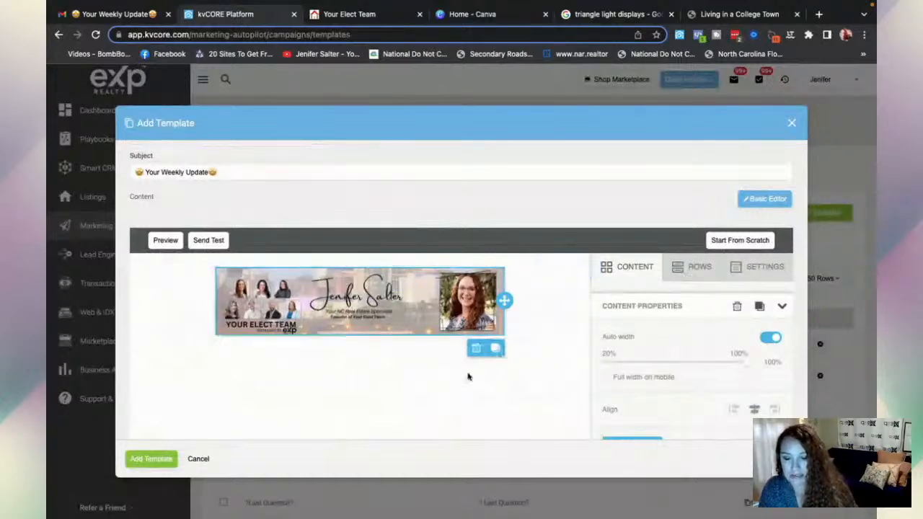
# - Add a single-column row below the banner and drop a Text block into it
pyautogui.click(696, 268)
pyautogui.moveTo(673, 319); pyautogui.dragTo(350, 336)
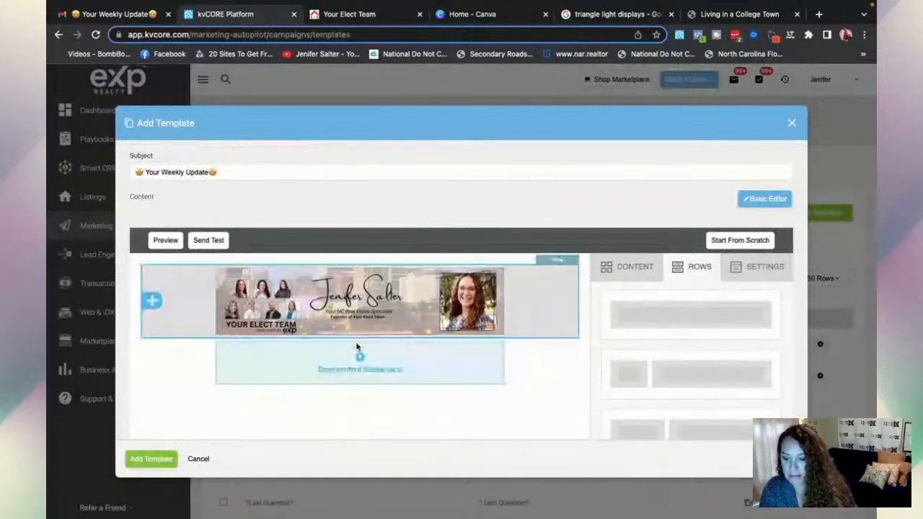
pyautogui.click(637, 268)
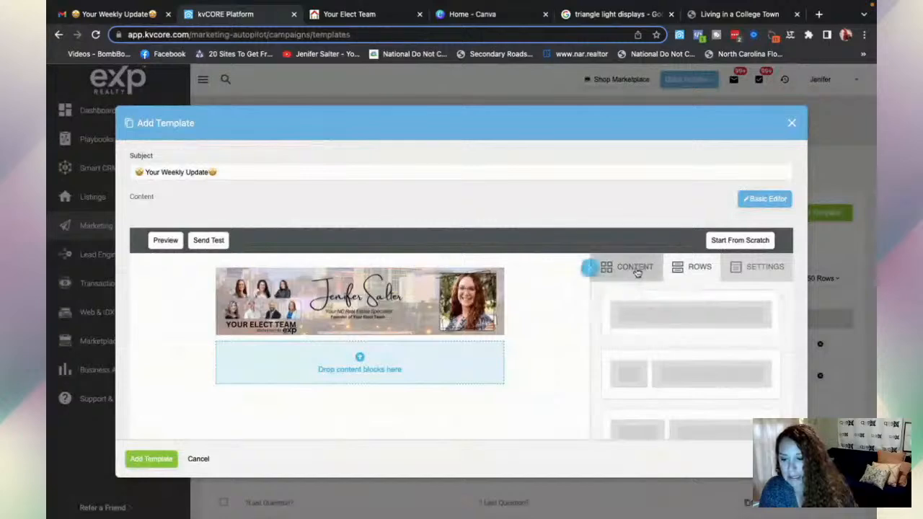
pyautogui.scroll(-1, 713, 402)
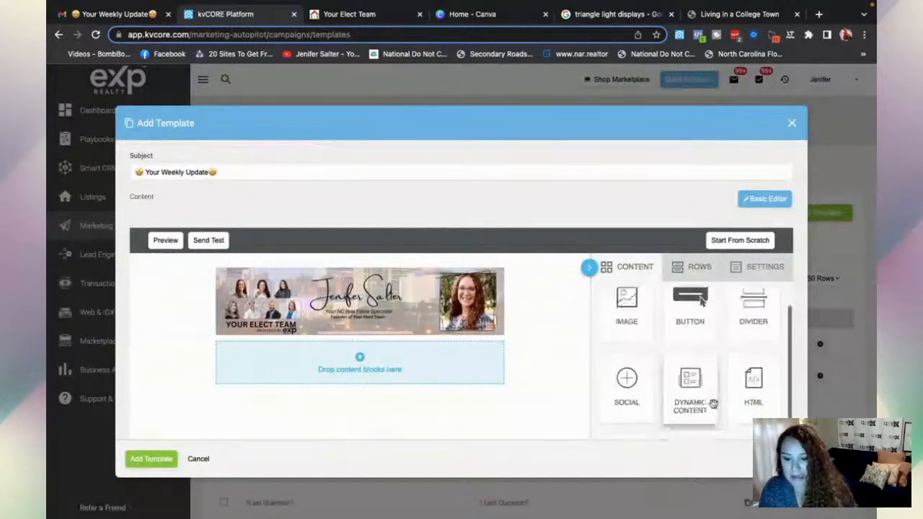
pyautogui.scroll(-2, 713, 404)
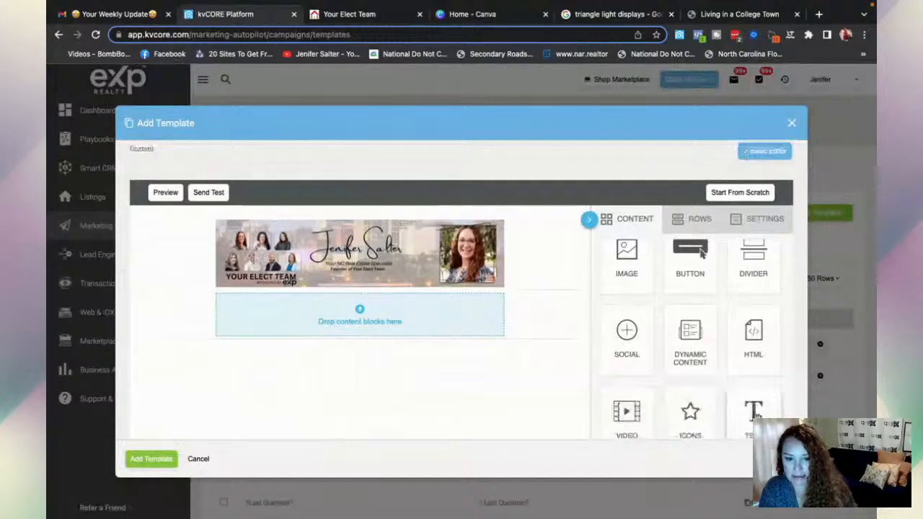
pyautogui.moveTo(754, 411); pyautogui.dragTo(371, 319)
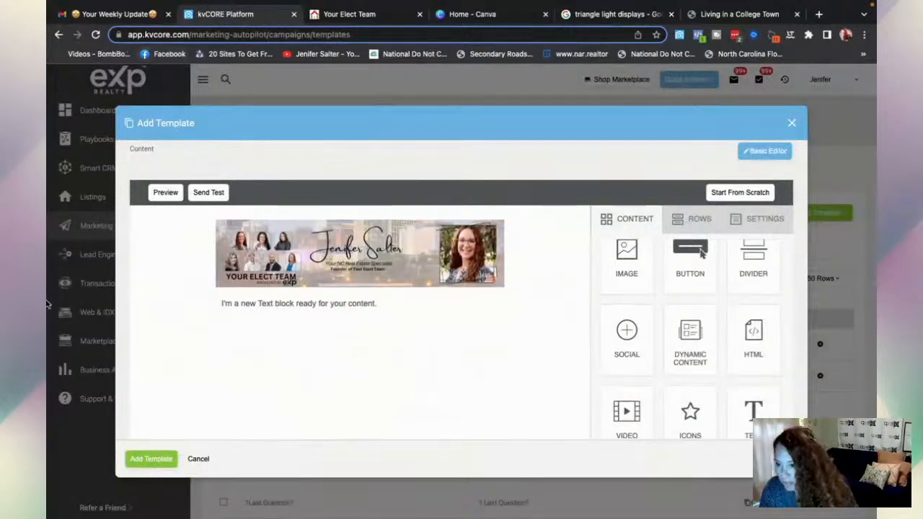
pyautogui.click(89, 17)
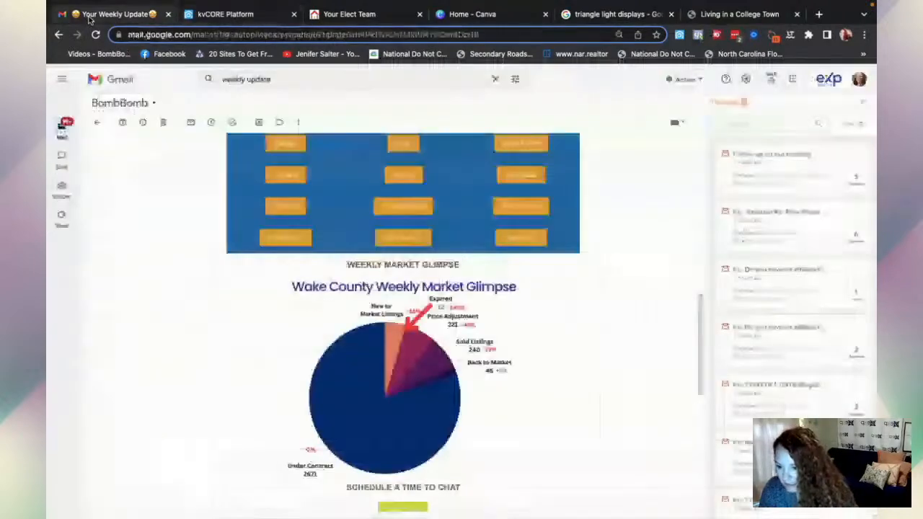
pyautogui.scroll(-5, 311, 347)
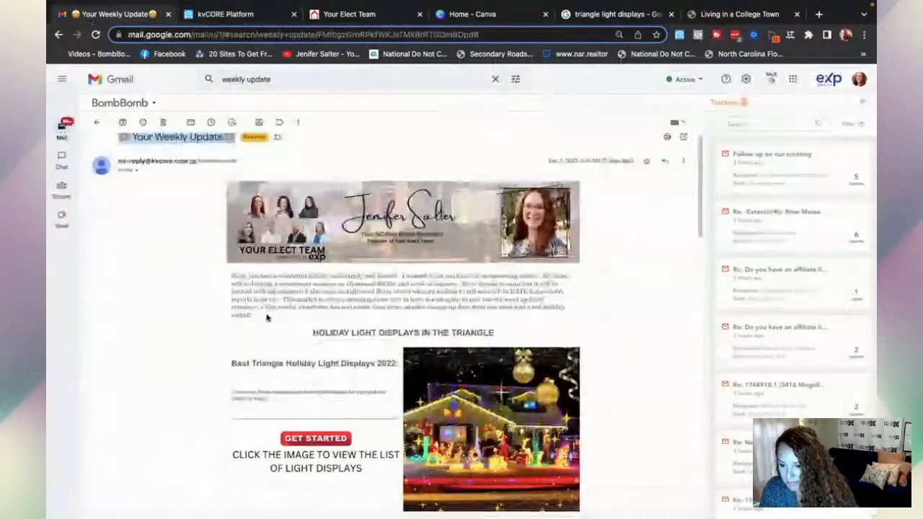
pyautogui.moveTo(250, 315); pyautogui.dragTo(230, 275)
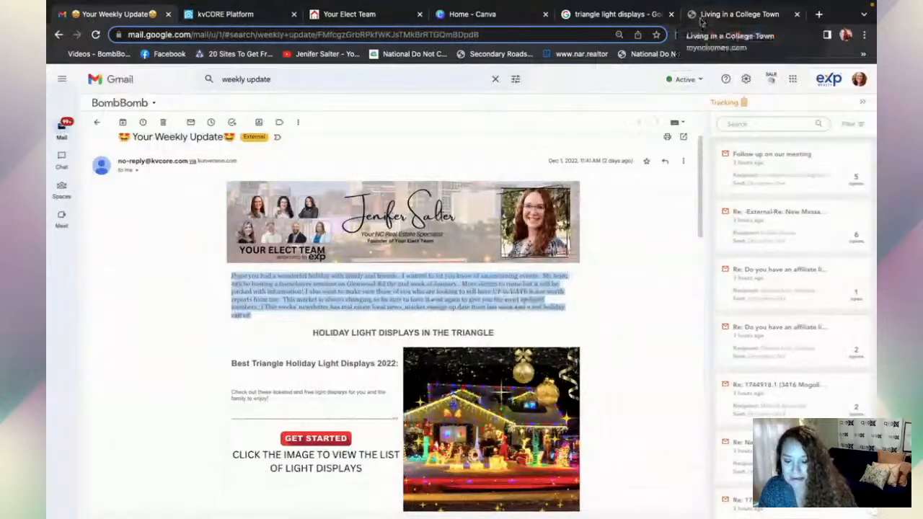
pyautogui.click(735, 14)
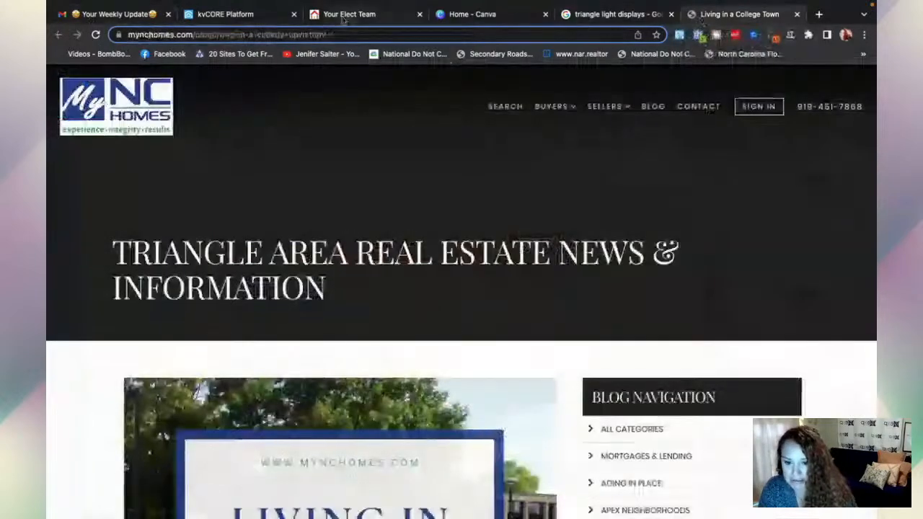
pyautogui.click(243, 17)
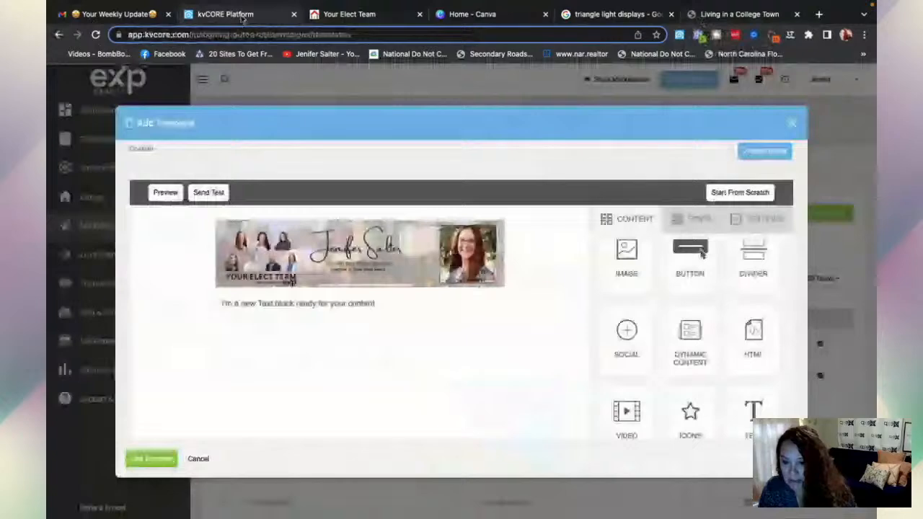
# - Replace the placeholder text with the pasted holiday, homebuyer seminar and home worth paragraph
pyautogui.click(266, 301)
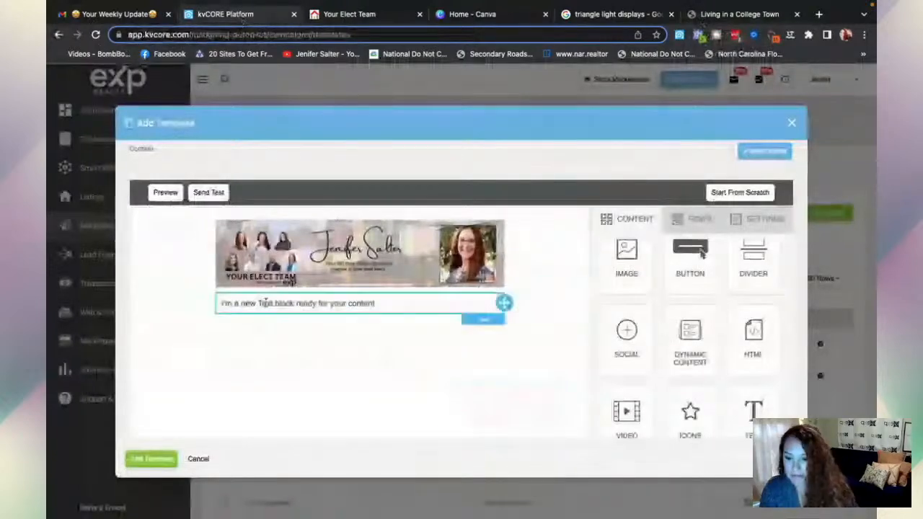
pyautogui.doubleClick(265, 303)
pyautogui.hotkey('ctrl', 'a')
pyautogui.hotkey('ctrl', 'v')
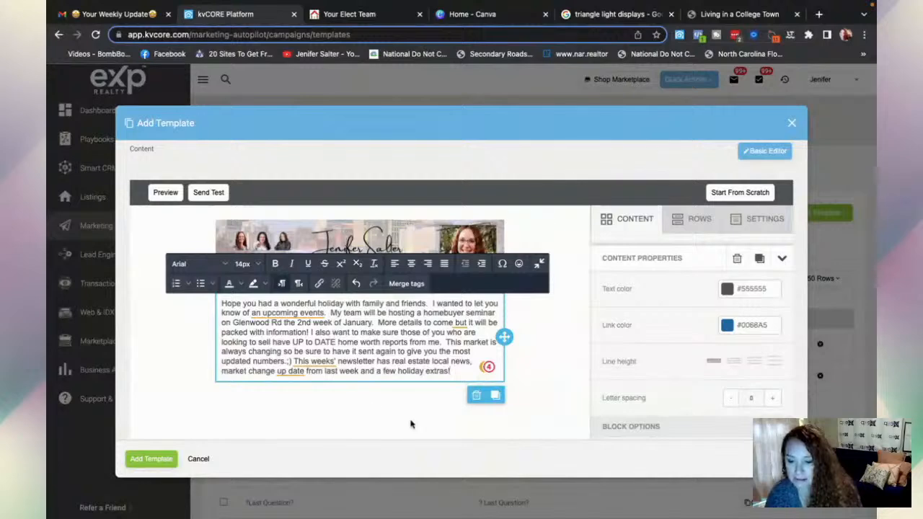
# - Add another single-column row under the intro paragraph and drop a Text block into it
pyautogui.scroll(-2, 411, 424)
pyautogui.scroll(1, 505, 324)
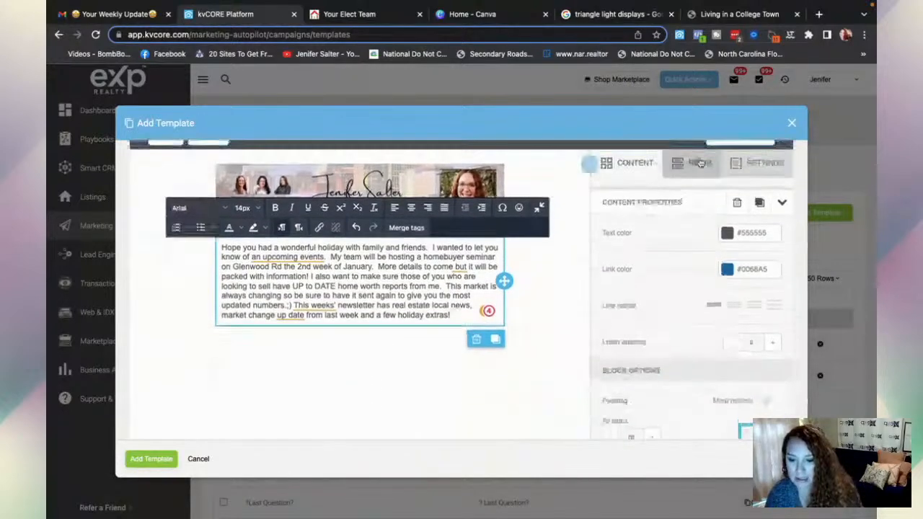
pyautogui.click(700, 164)
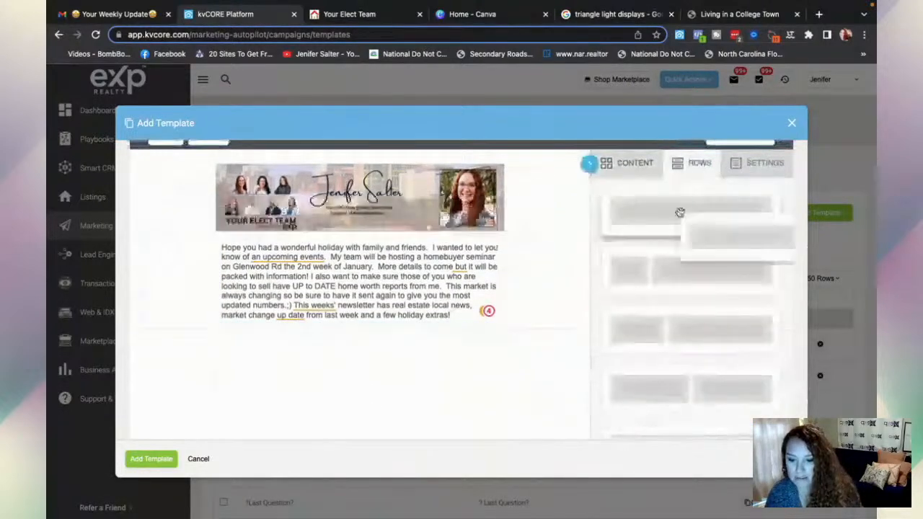
pyautogui.moveTo(657, 252); pyautogui.dragTo(436, 331)
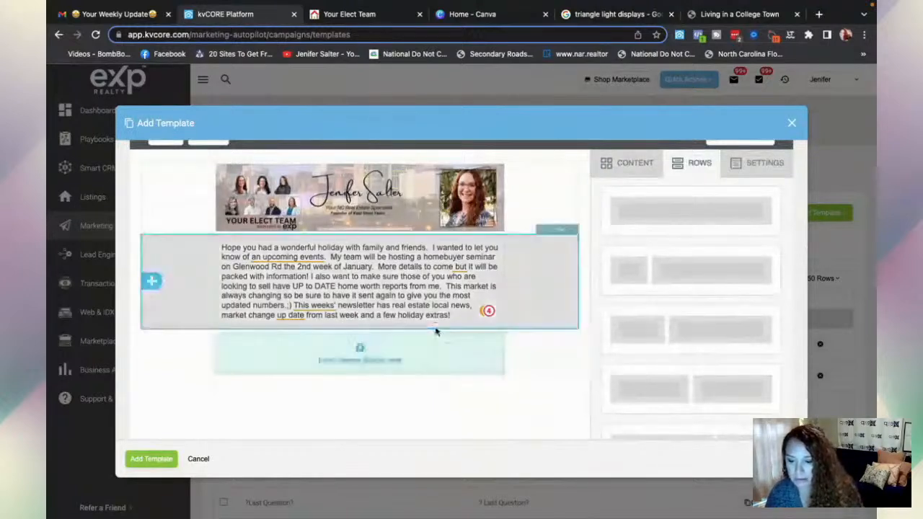
pyautogui.click(637, 170)
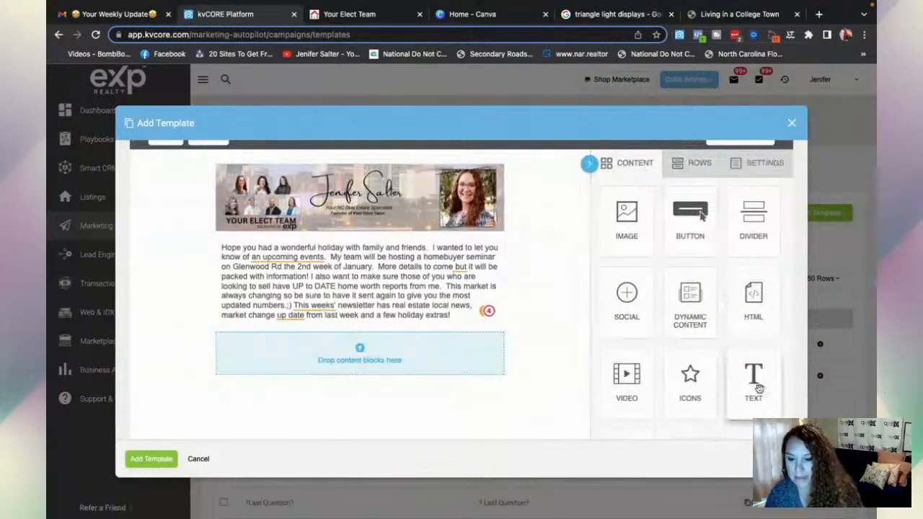
pyautogui.moveTo(759, 388); pyautogui.dragTo(417, 365)
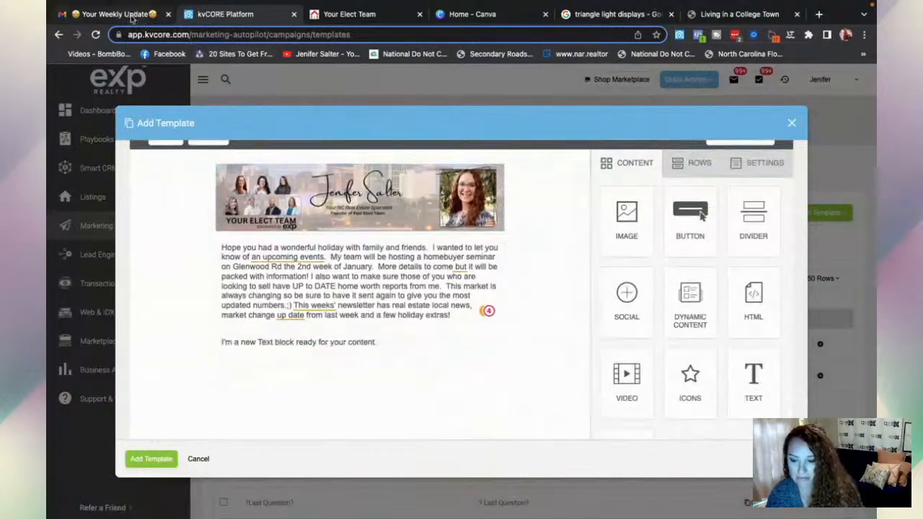
pyautogui.click(133, 18)
# - Copy the 'HOLIDAY LIGHT DISPLAYS IN THE TRIANGLE' heading from the Weekly Update email
pyautogui.moveTo(313, 332); pyautogui.dragTo(511, 337)
pyautogui.hotkey('ctrl', 'c')
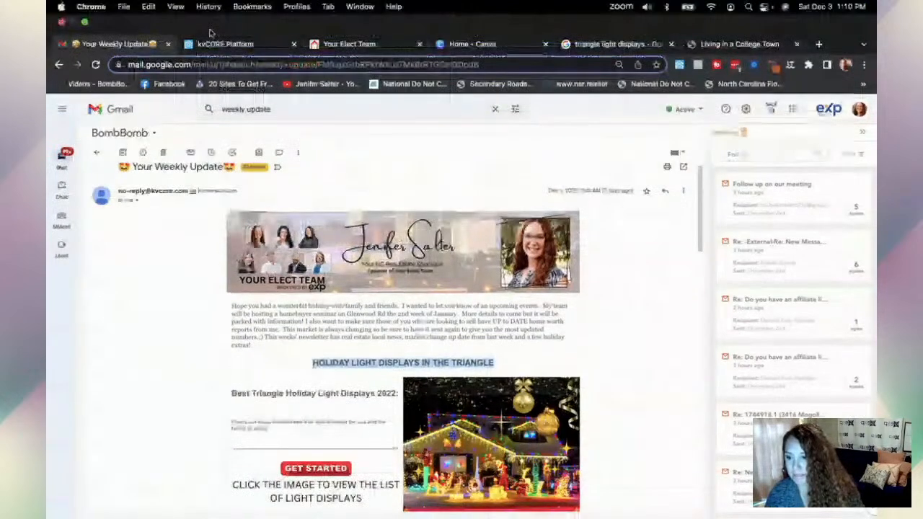
pyautogui.click(220, 44)
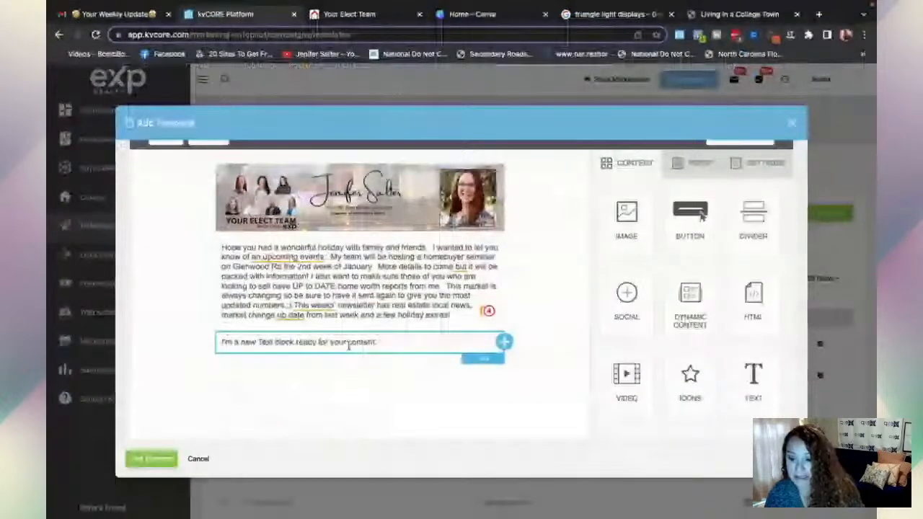
# - Paste 'HOLIDAY LIGHT DISPLAYS IN THE TRIANGLE' into the text block, centred at 16px
pyautogui.click(370, 345)
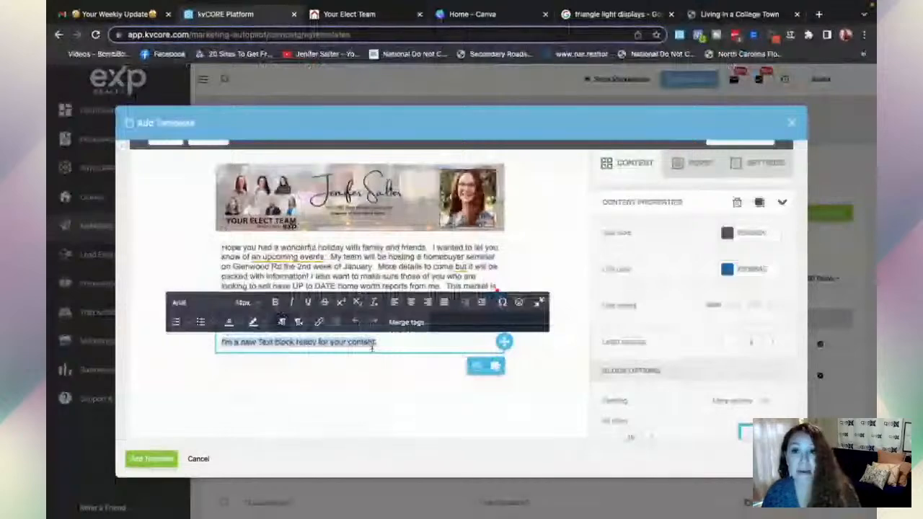
pyautogui.hotkey('ctrl', 'v')
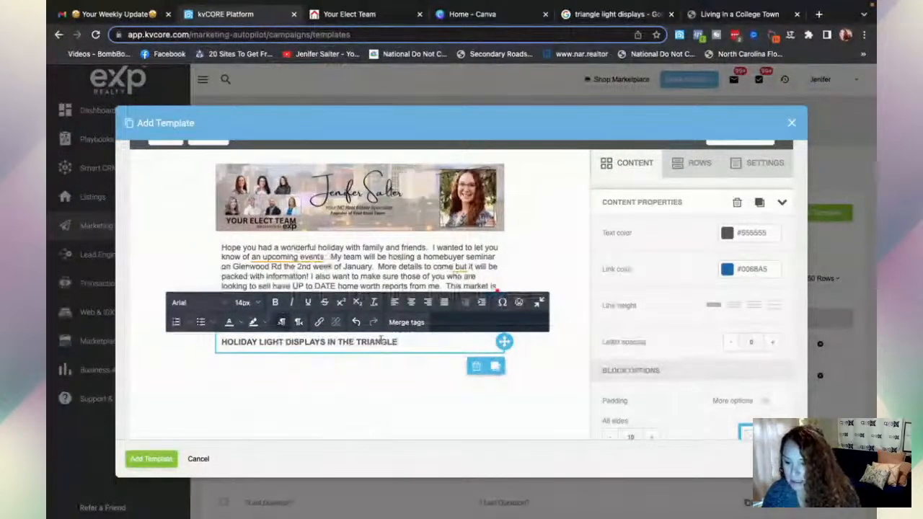
pyautogui.click(411, 306)
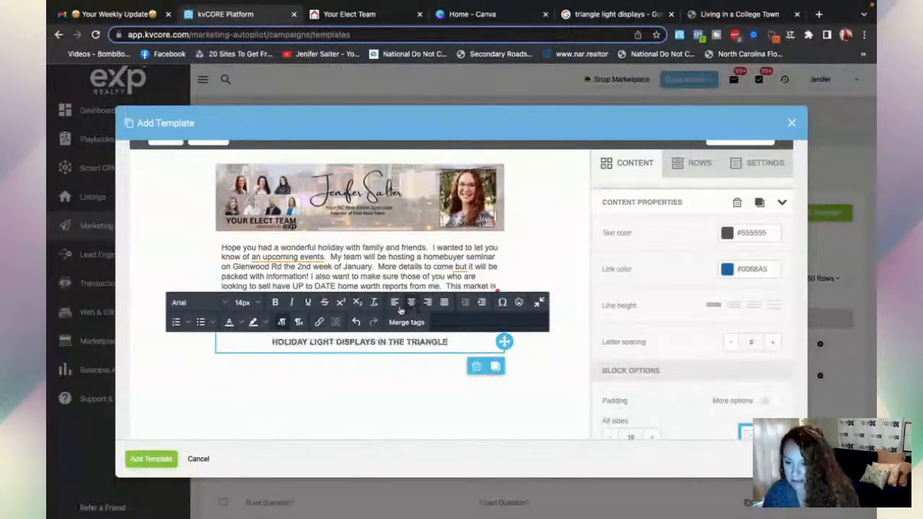
pyautogui.hotkey('ctrl', 'a')
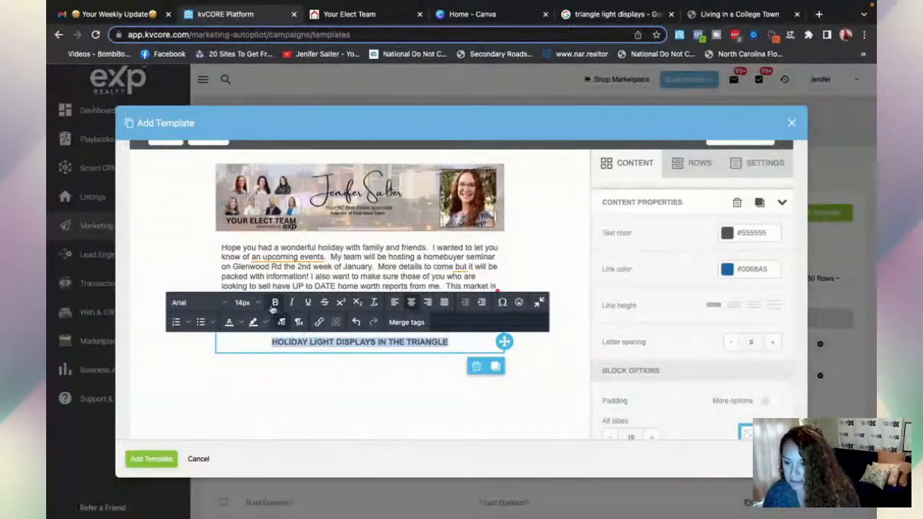
pyautogui.click(258, 305)
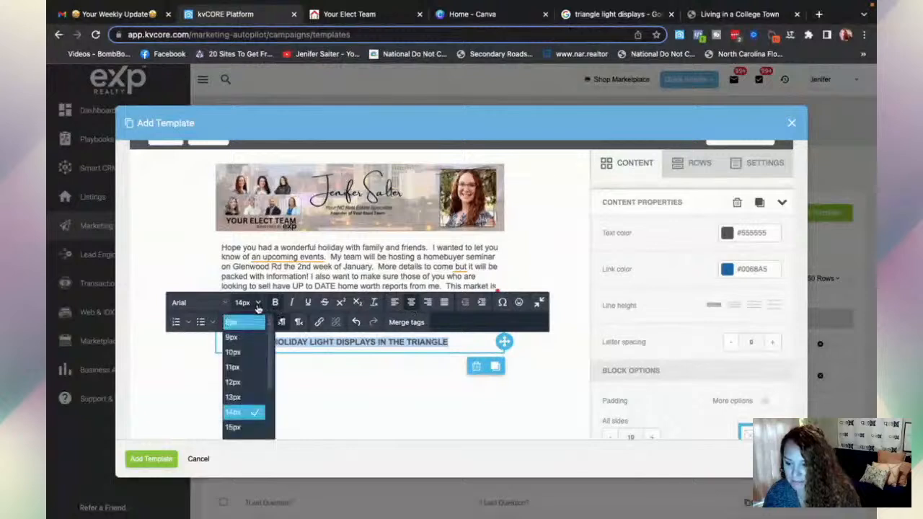
pyautogui.scroll(-1, 235, 426)
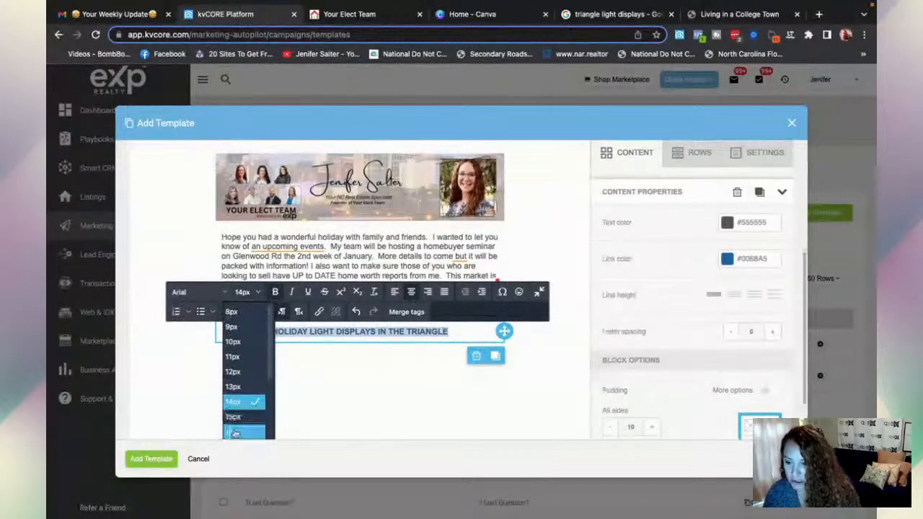
pyautogui.click(234, 431)
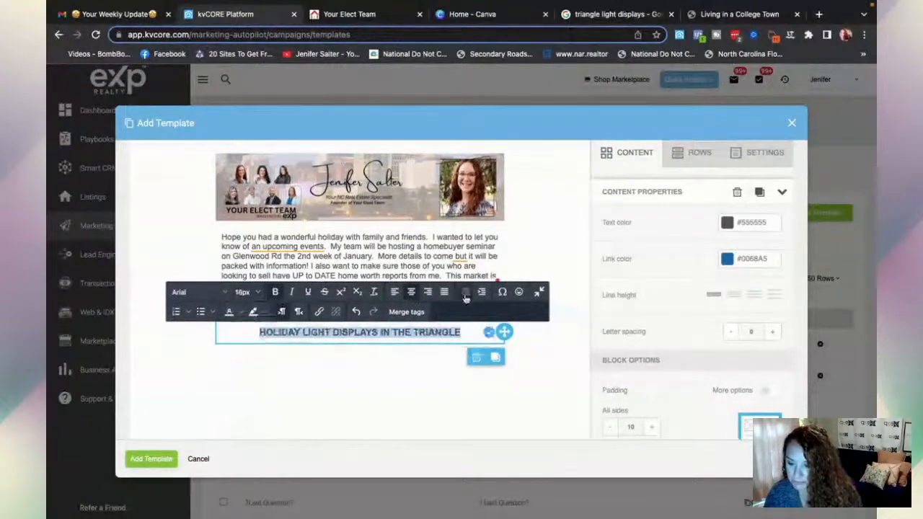
pyautogui.click(690, 157)
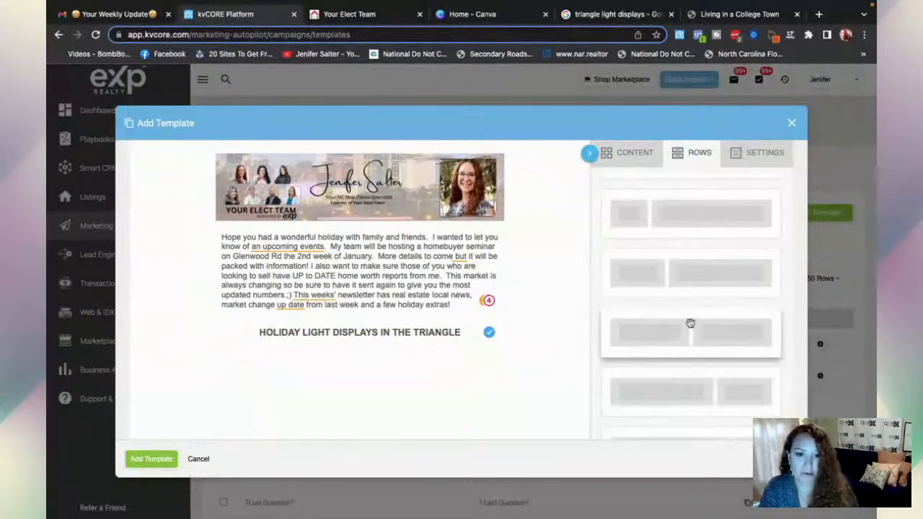
# - Drop a two-column row below the heading, with Text in the left column and Image in the right
pyautogui.moveTo(685, 324); pyautogui.dragTo(352, 347)
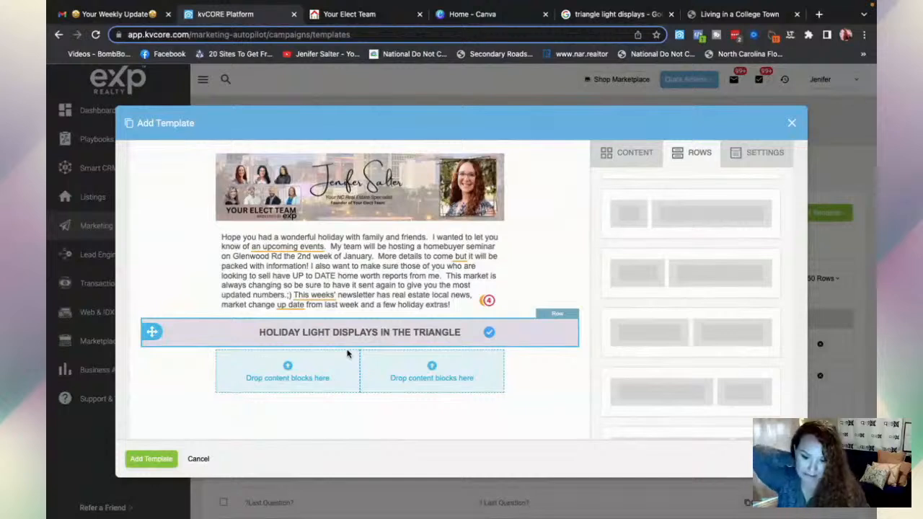
pyautogui.click(302, 376)
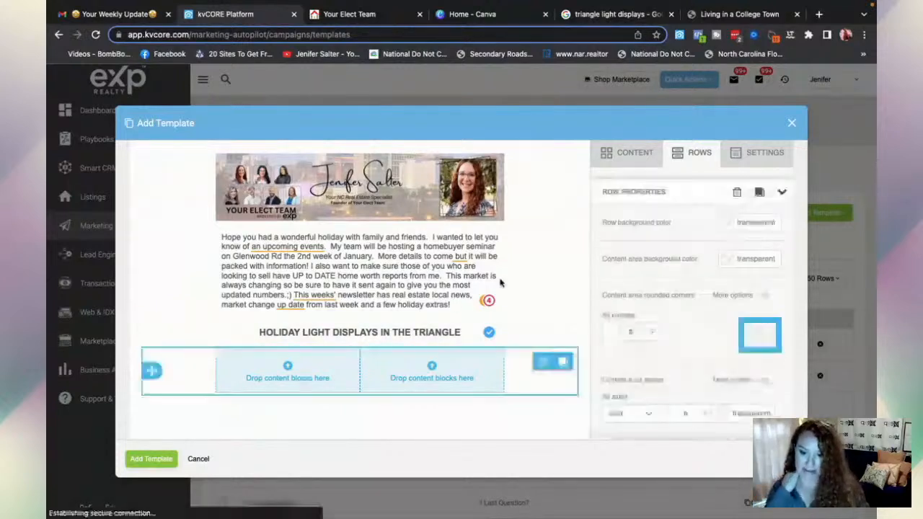
pyautogui.click(621, 160)
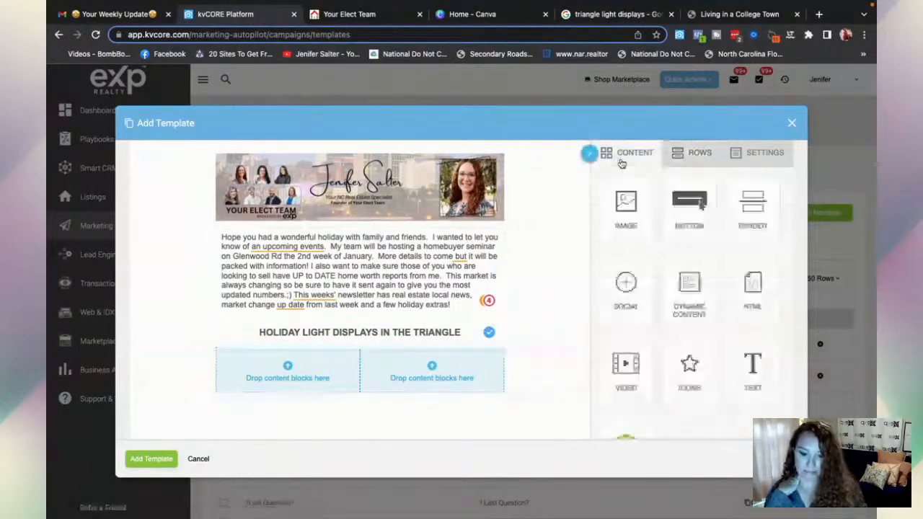
pyautogui.moveTo(754, 366); pyautogui.dragTo(297, 367)
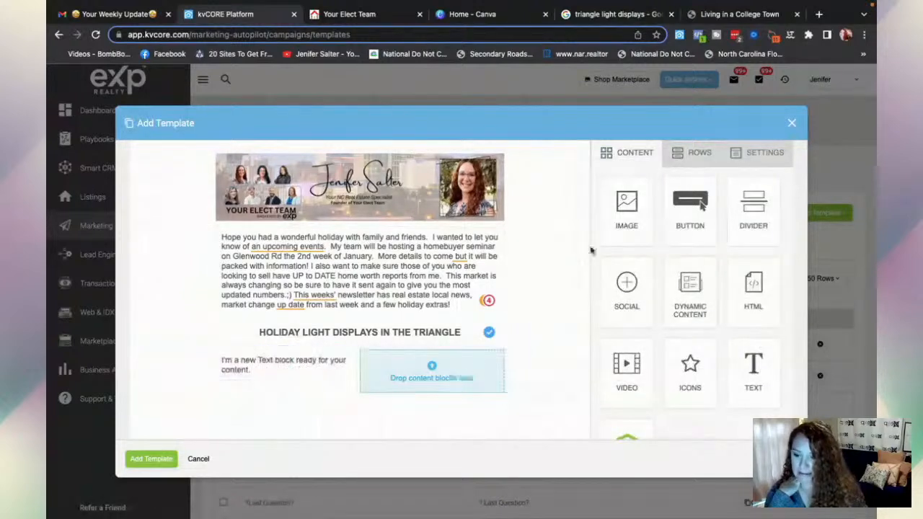
pyautogui.moveTo(628, 202); pyautogui.dragTo(430, 371)
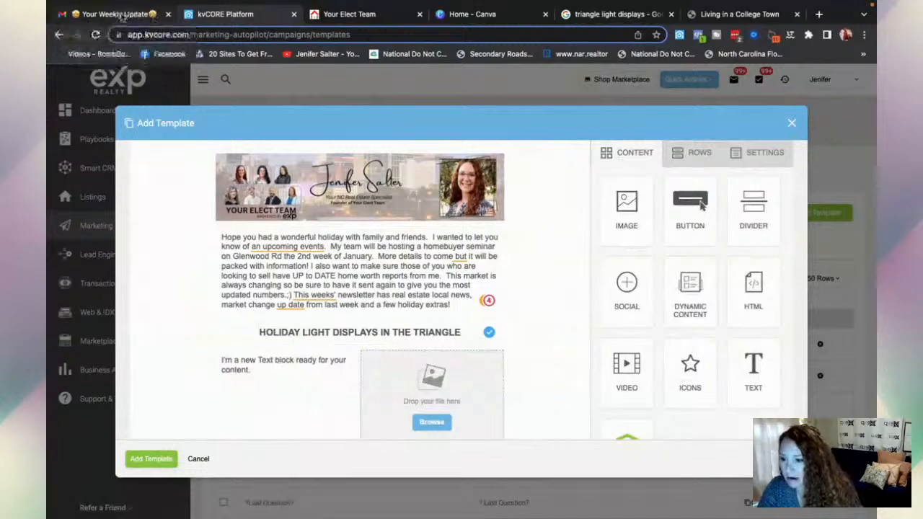
# - Copy the Best Triangle Holiday Light Displays 2022 section from the Gmail Weekly Update into kvCORE's left text column
pyautogui.click(121, 14)
pyautogui.scroll(-1, 287, 353)
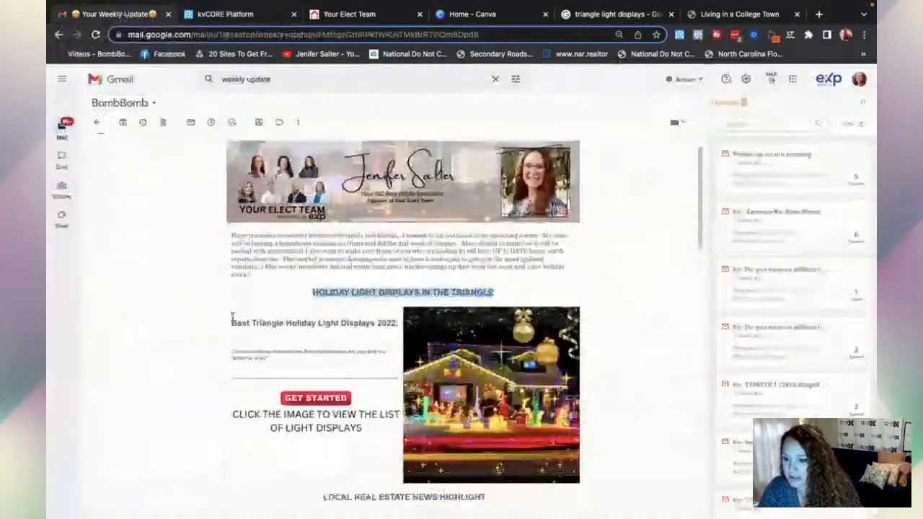
pyautogui.moveTo(232, 317); pyautogui.dragTo(366, 408)
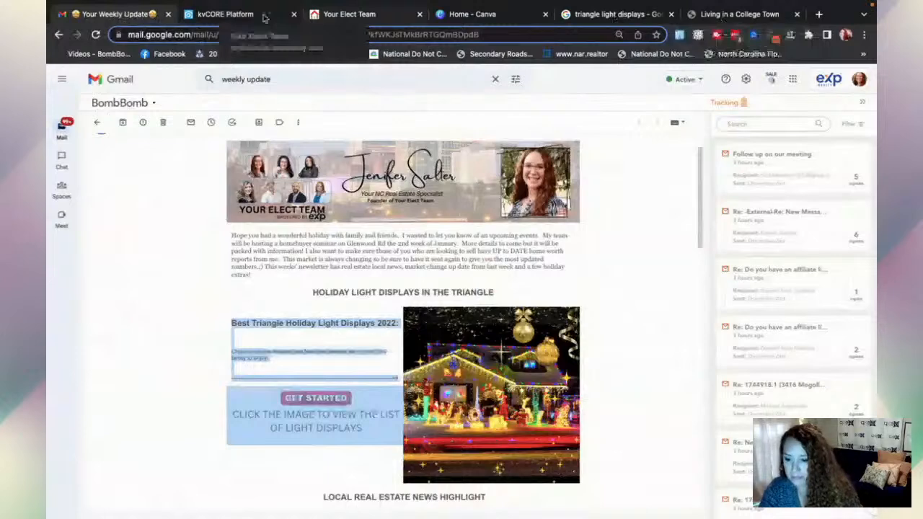
pyautogui.click(264, 18)
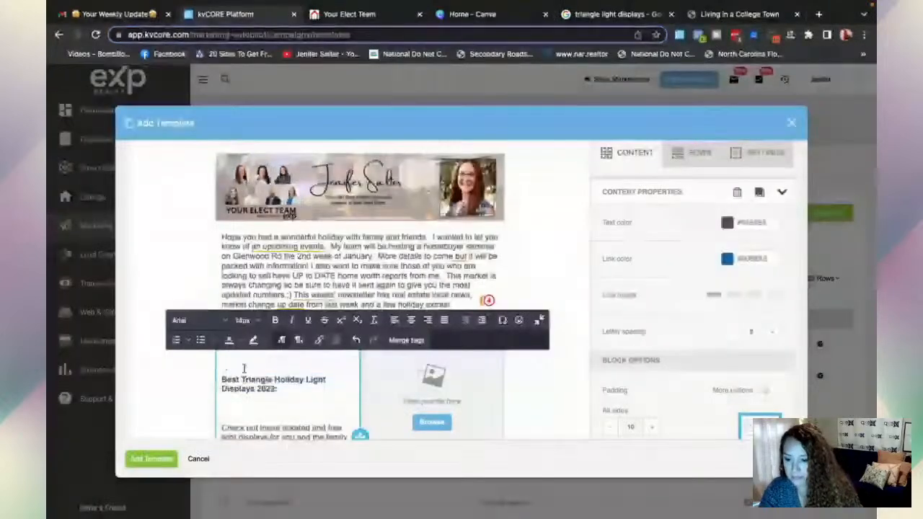
# - Delete the blank line above 'Best Triangle Holiday Light Displays 2022:' in the left text block
pyautogui.scroll(-1, 284, 389)
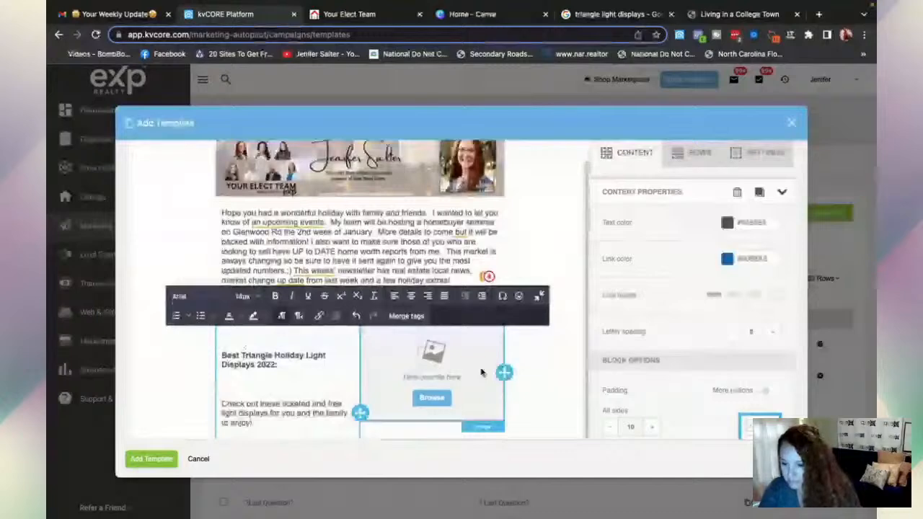
pyautogui.press('BackSpace')
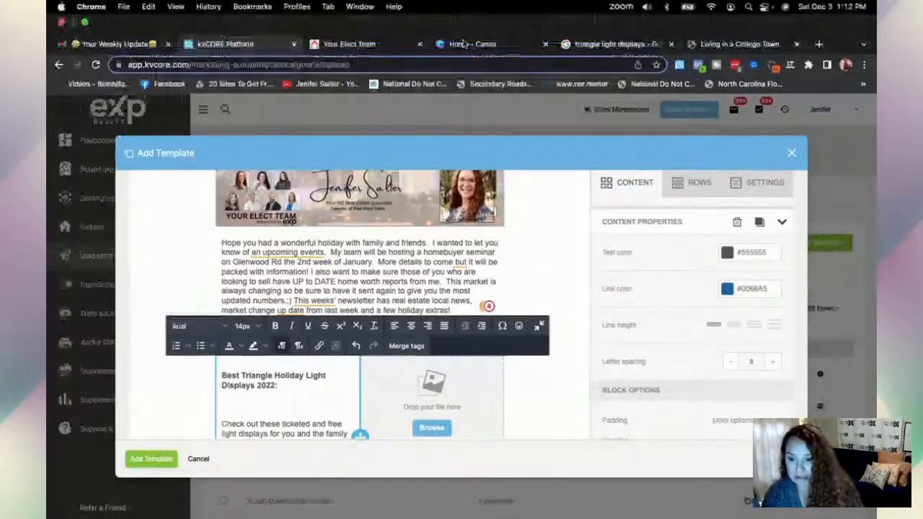
# - In Canva, dismiss the custom size options and create a blank Facebook Post (Landscape) design
pyautogui.click(465, 45)
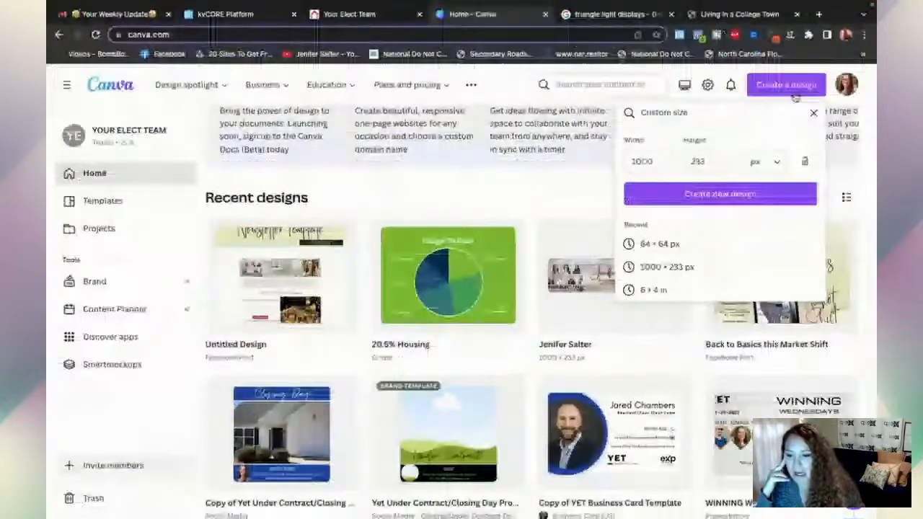
pyautogui.click(813, 112)
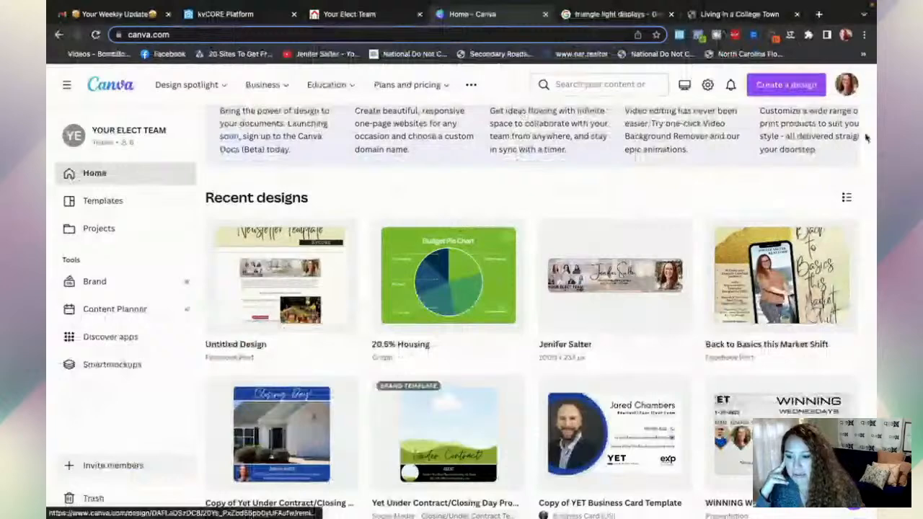
pyautogui.click(783, 87)
pyautogui.click(666, 186)
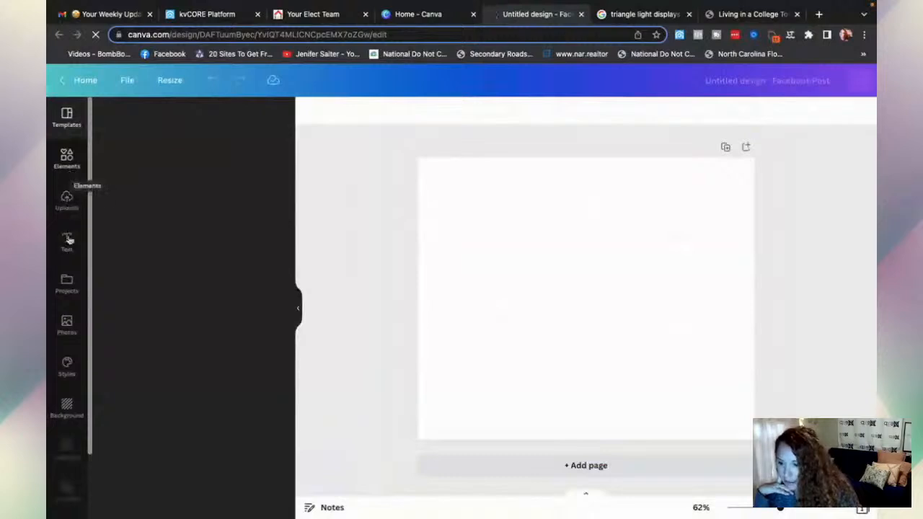
# - Search Canva's photos for christmas house lights and place a house-lights photo on the page
pyautogui.click(68, 326)
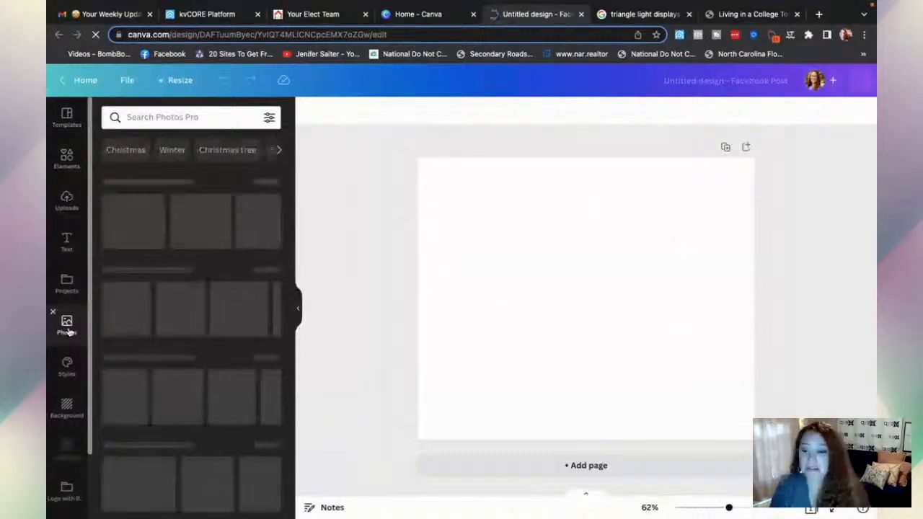
pyautogui.click(159, 119)
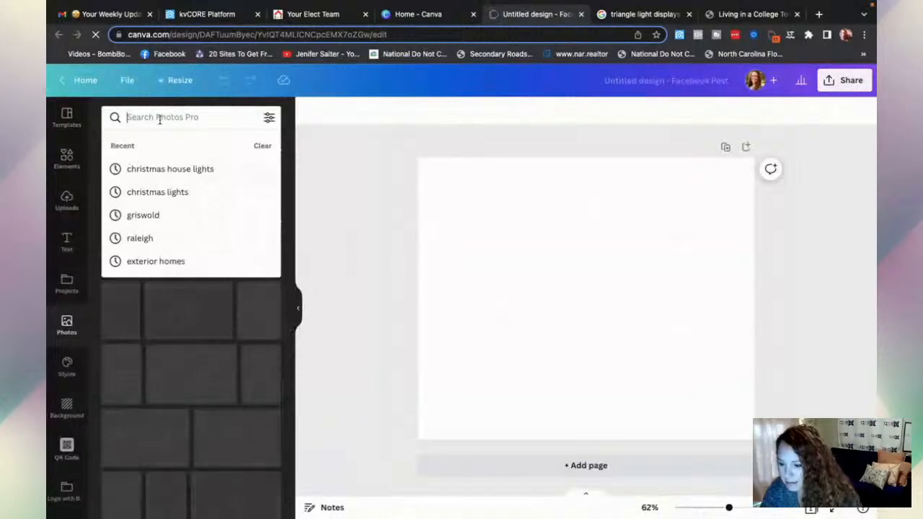
pyautogui.click(160, 173)
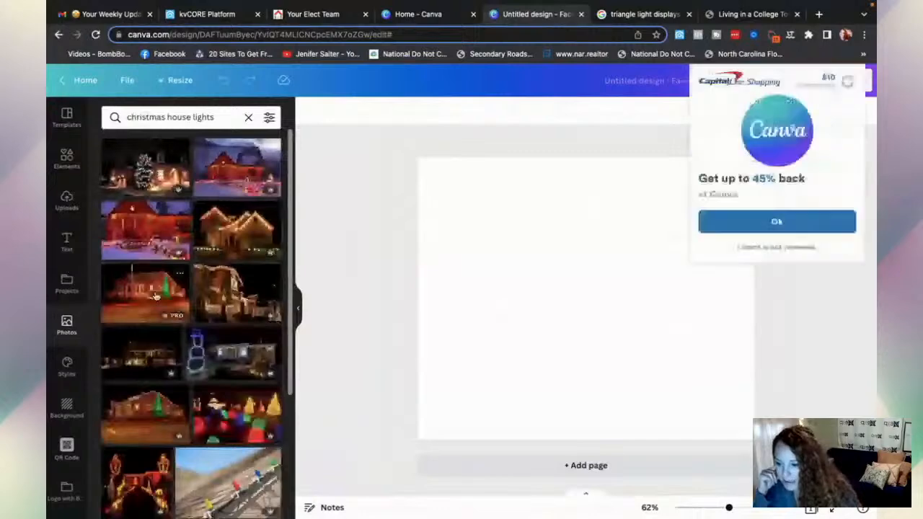
pyautogui.moveTo(155, 295); pyautogui.dragTo(437, 287)
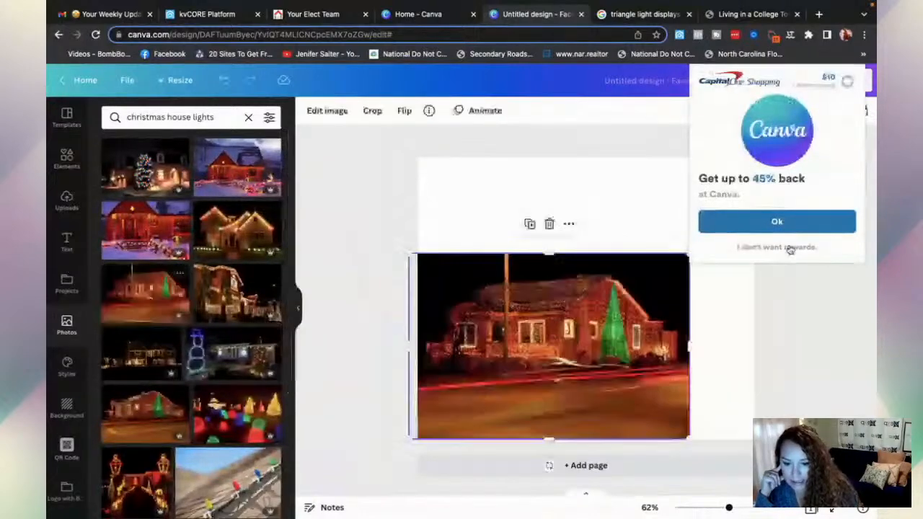
pyautogui.click(789, 247)
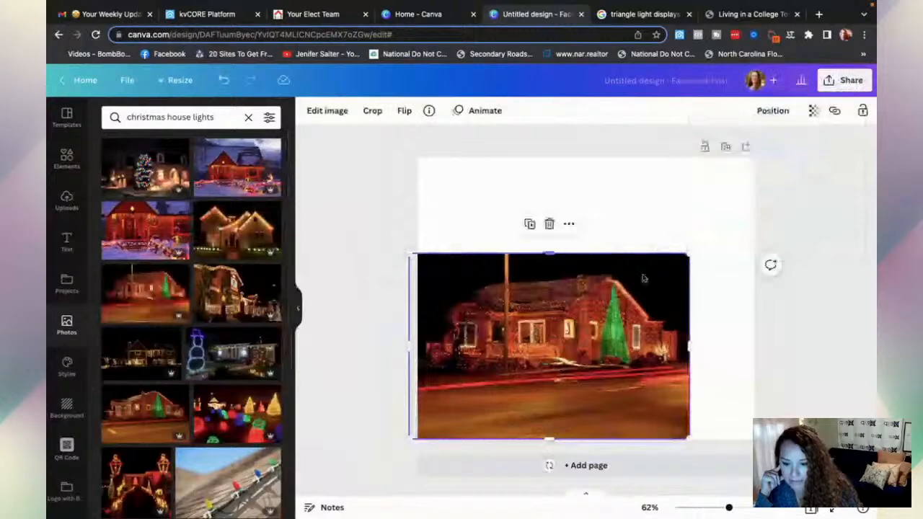
# - Move the house photo up and enlarge it to fill most of the page
pyautogui.moveTo(667, 264); pyautogui.dragTo(670, 272)
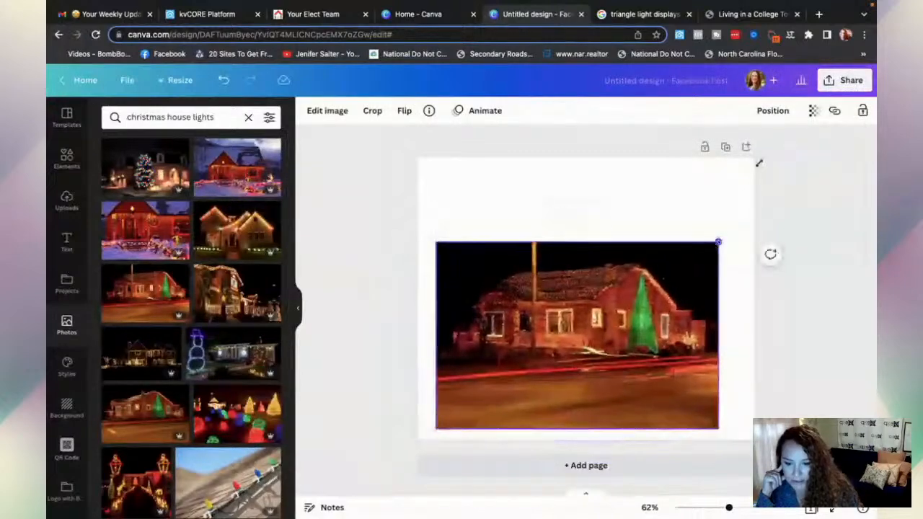
pyautogui.moveTo(719, 242); pyautogui.dragTo(798, 189)
pyautogui.moveTo(564, 227); pyautogui.dragTo(564, 228)
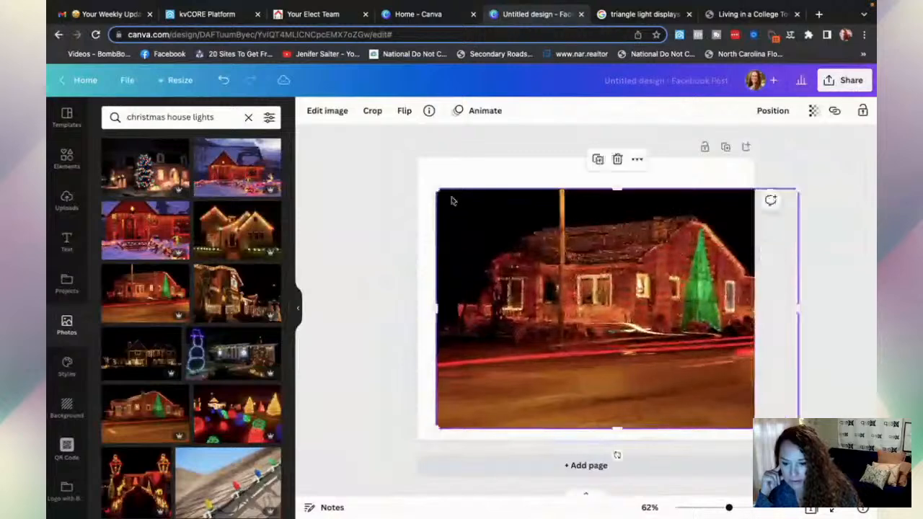
pyautogui.moveTo(437, 191); pyautogui.dragTo(394, 151)
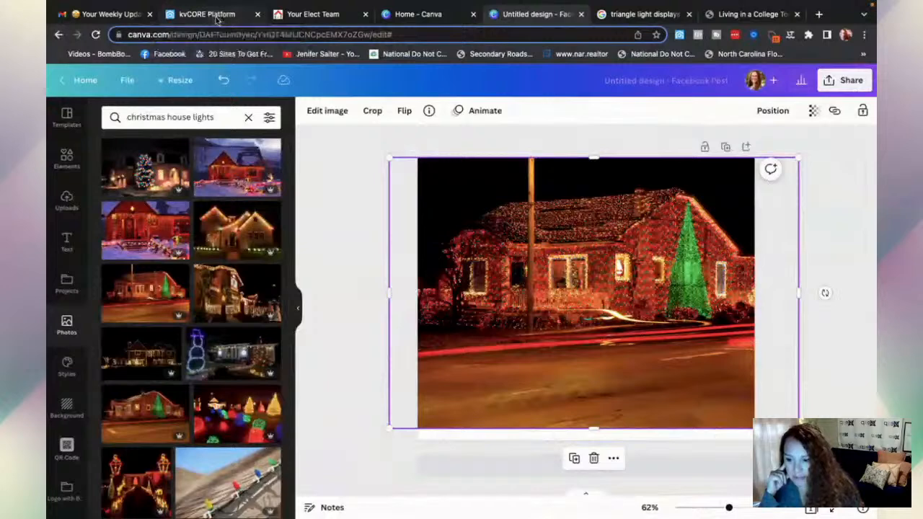
pyautogui.click(216, 19)
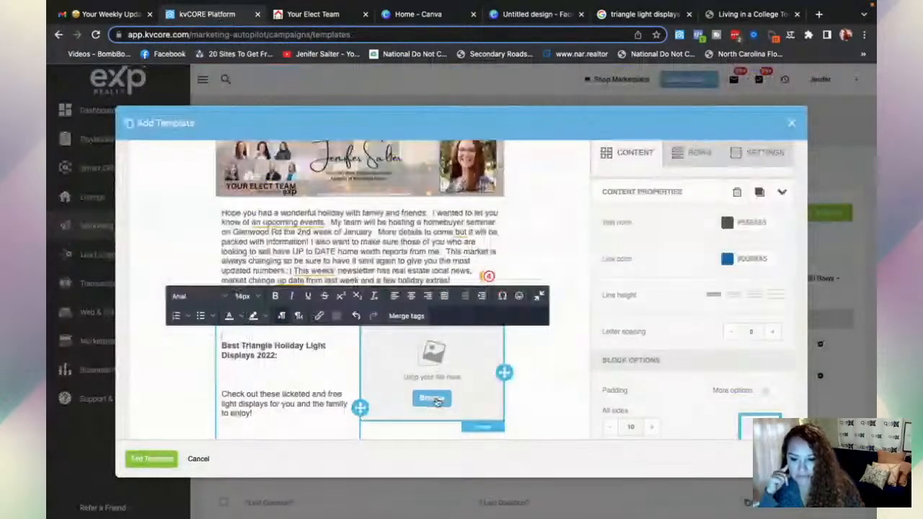
# - Insert the Christmas-lights house photo from the File manager into the empty image block
pyautogui.click(432, 398)
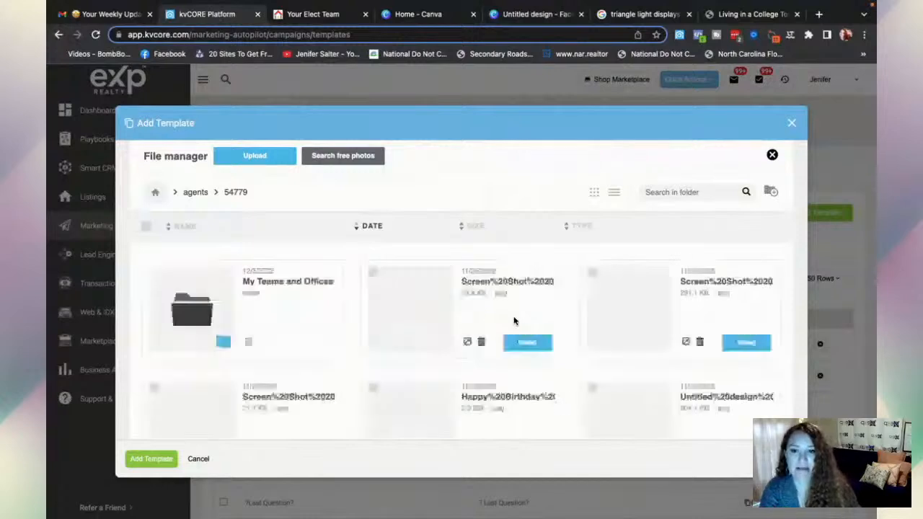
pyautogui.scroll(-2, 491, 404)
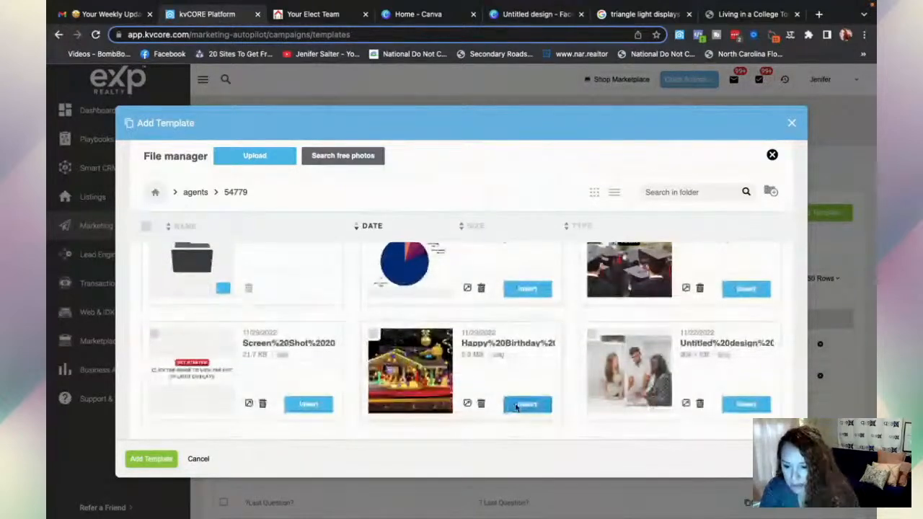
pyautogui.click(517, 406)
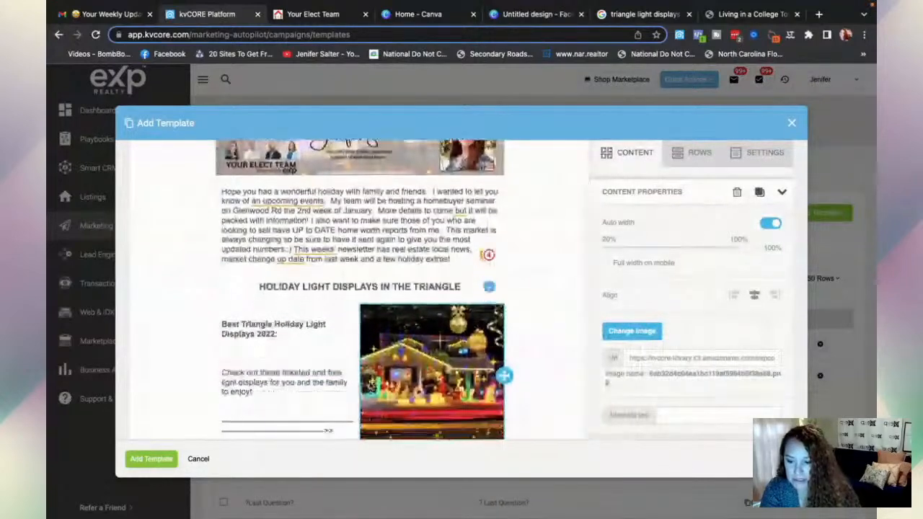
pyautogui.scroll(-2, 299, 415)
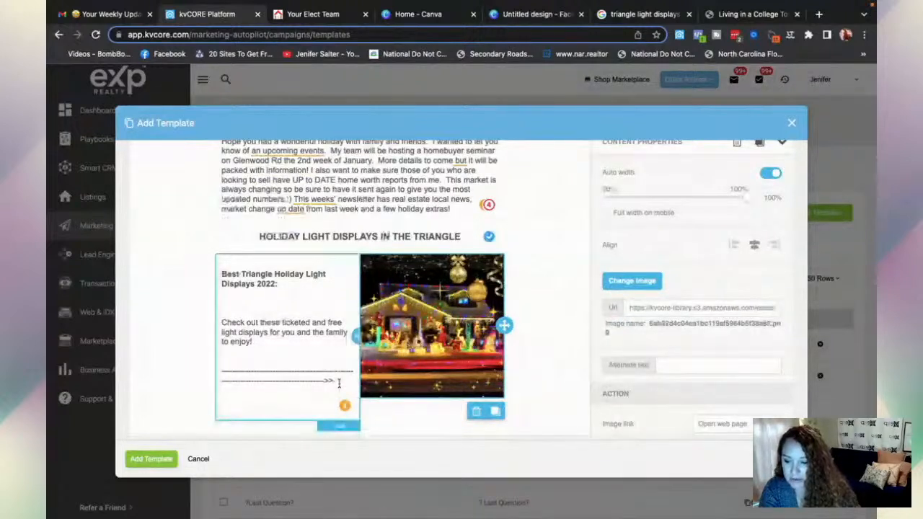
# - Replace the two dashed arrow lines with 'Check out the Local Light Display Options'
pyautogui.moveTo(339, 382); pyautogui.dragTo(220, 364)
pyautogui.press('BackSpace')
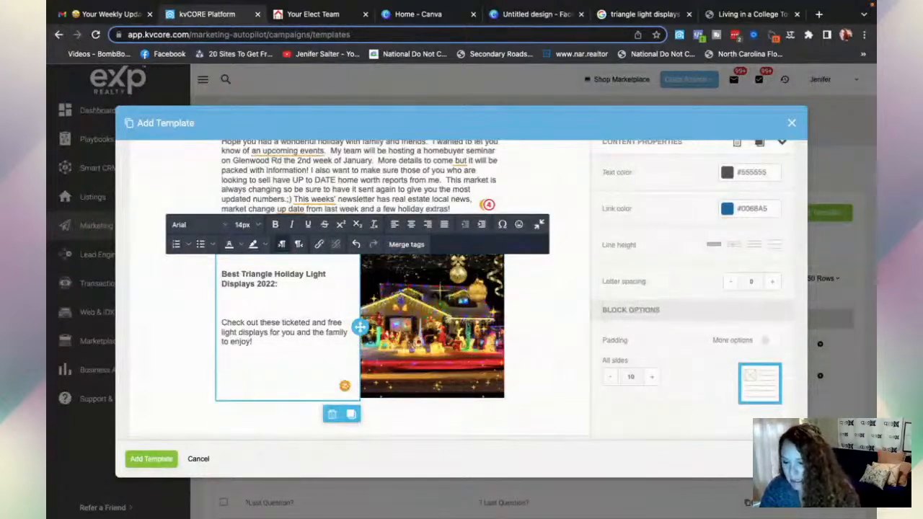
pyautogui.write('CHeck it')
pyautogui.press('BackSpace')
pyautogui.press('BackSpace')
pyautogui.write('out the Li')
pyautogui.press('BackSpace')
pyautogui.write('ocal Light Display Options')
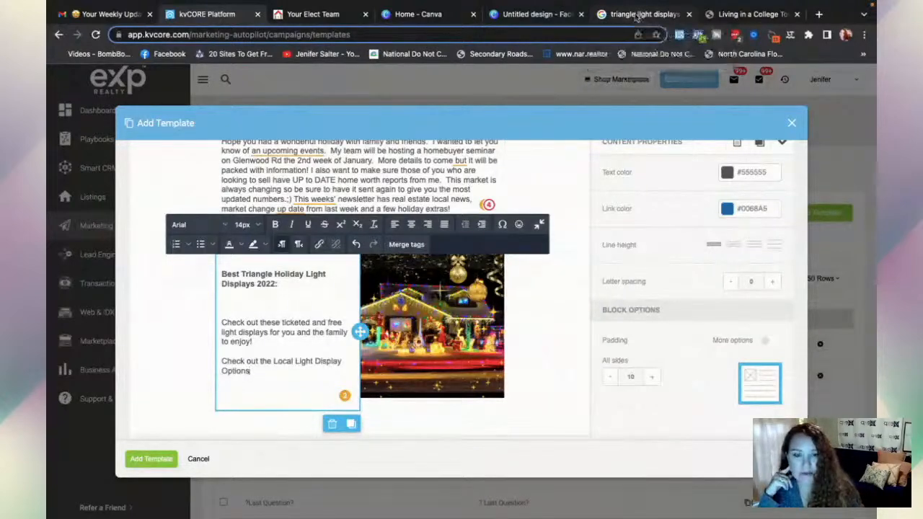
pyautogui.click(636, 15)
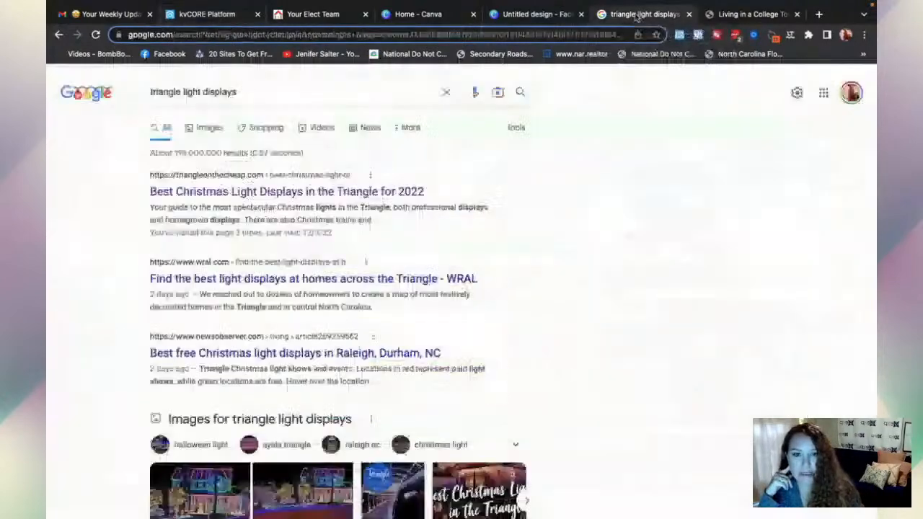
# - Open the Best Christmas Light Displays in the Triangle for 2022 article and copy its URL
pyautogui.click(229, 191)
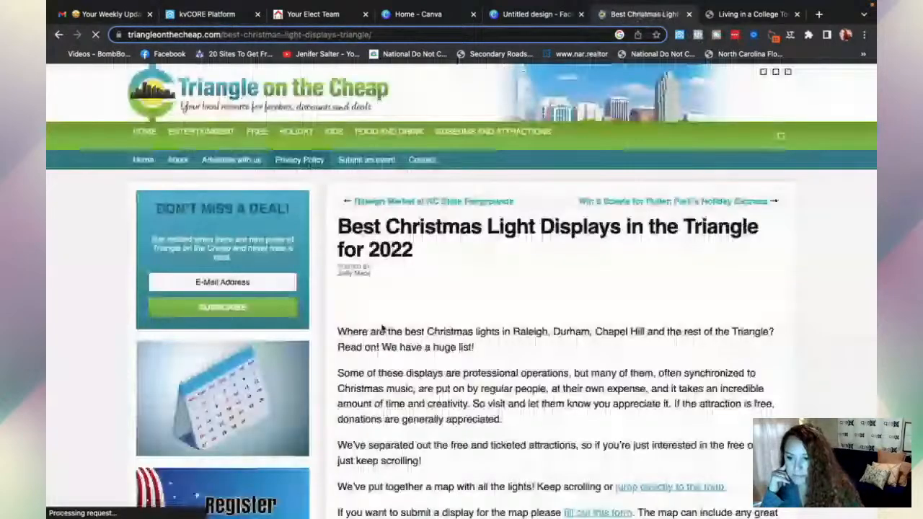
pyautogui.scroll(-2, 383, 325)
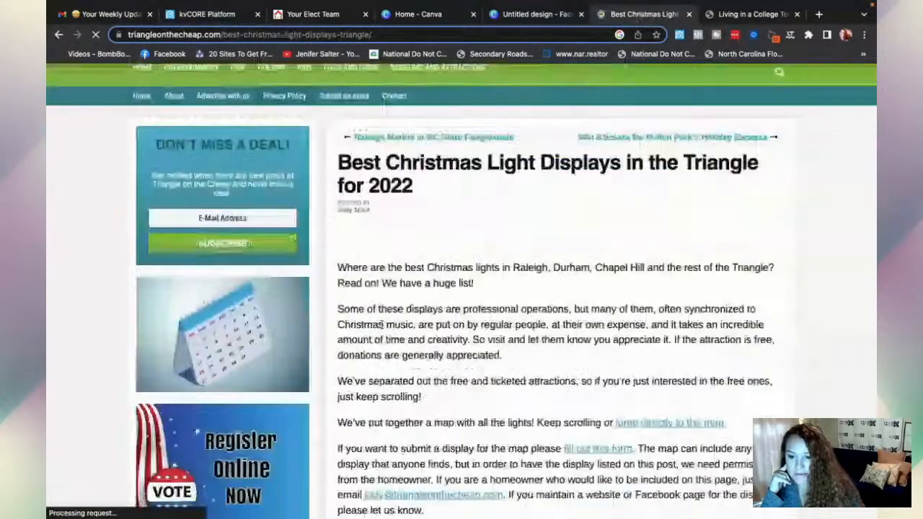
pyautogui.scroll(-6, 382, 326)
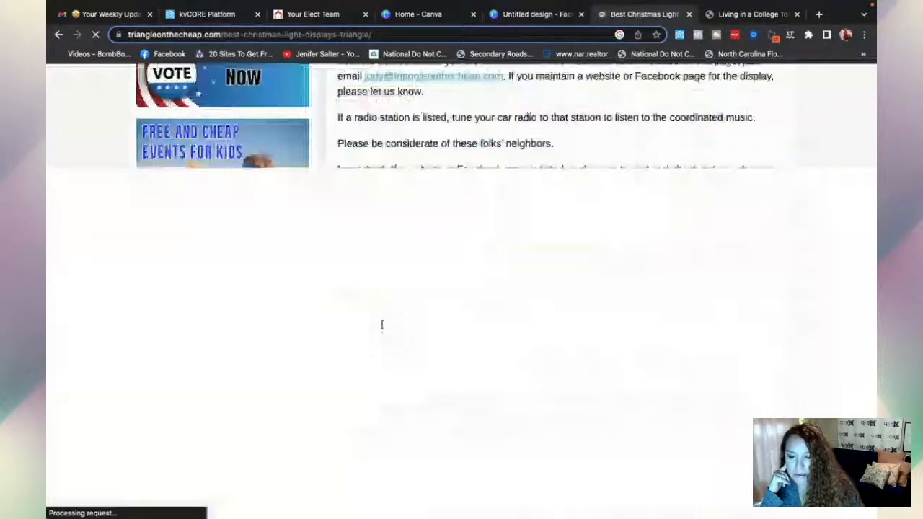
pyautogui.scroll(-4, 382, 325)
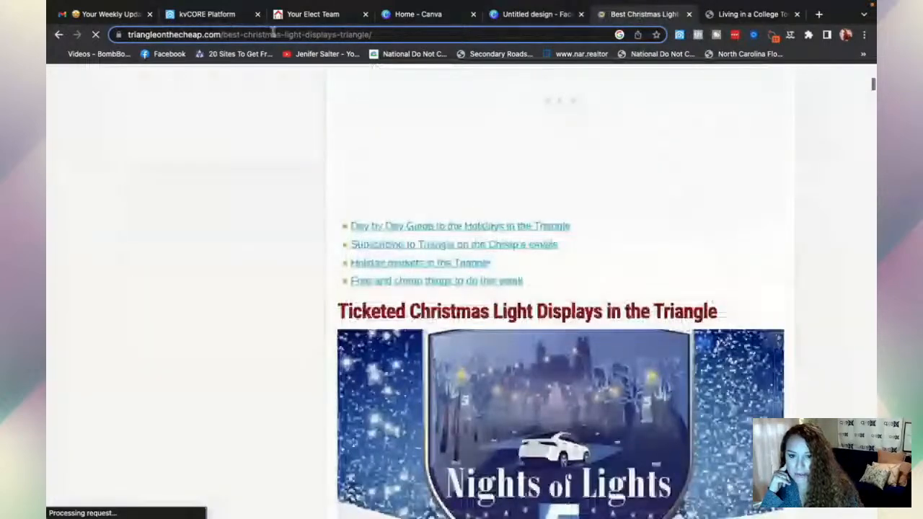
pyautogui.click(274, 34)
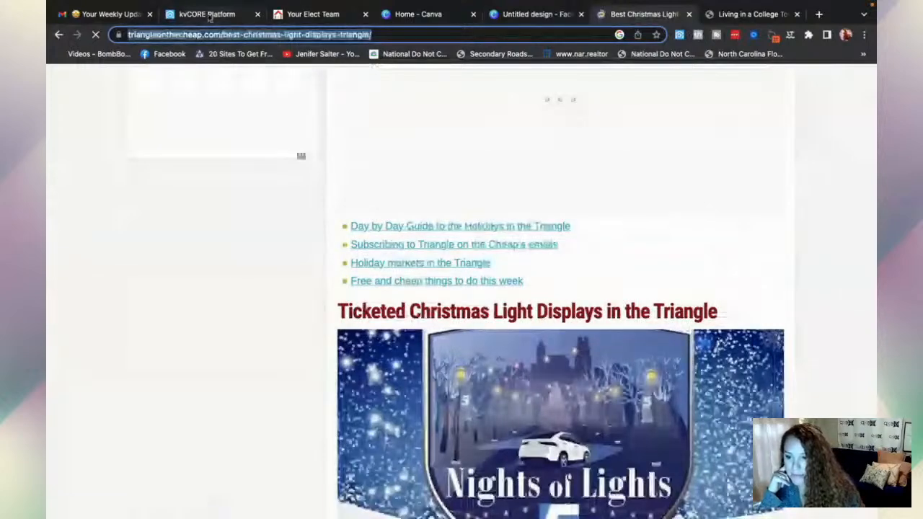
pyautogui.click(209, 16)
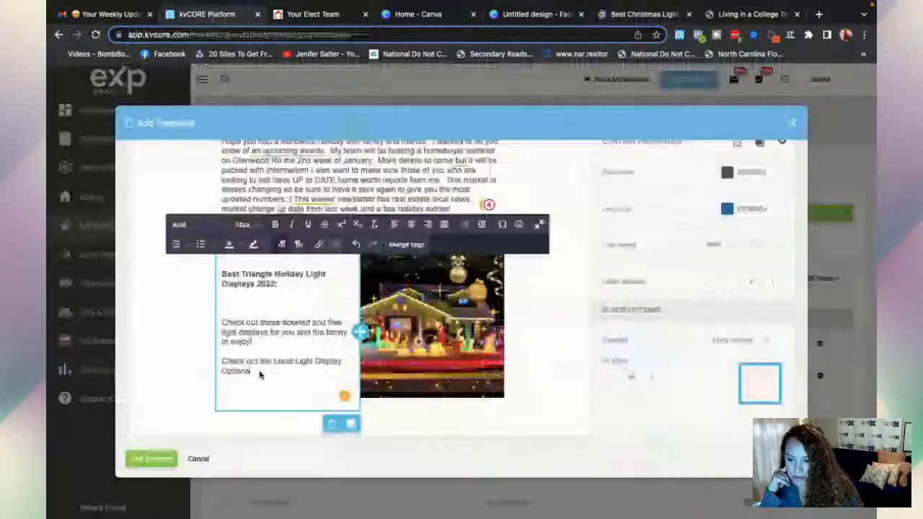
# - Link 'Check out the Local Light Display Options' to the pasted Triangle light displays article URL
pyautogui.moveTo(261, 375); pyautogui.dragTo(221, 360)
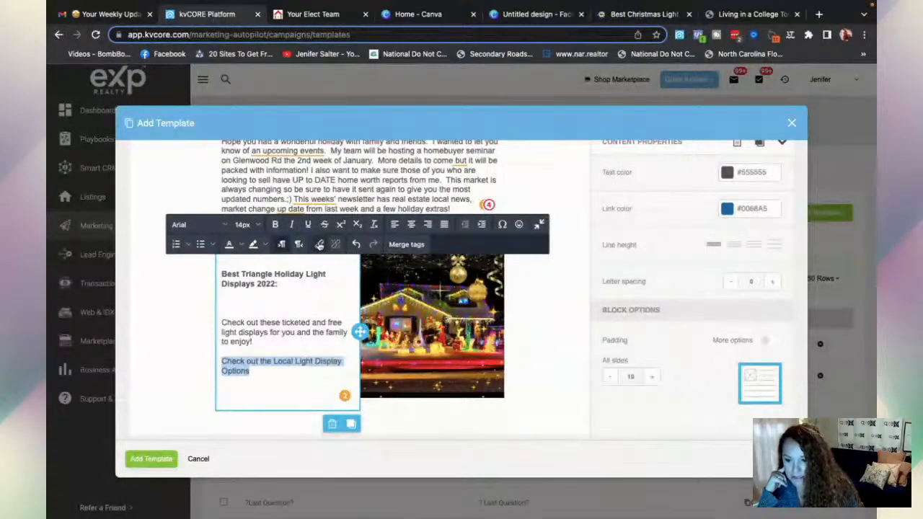
pyautogui.click(319, 245)
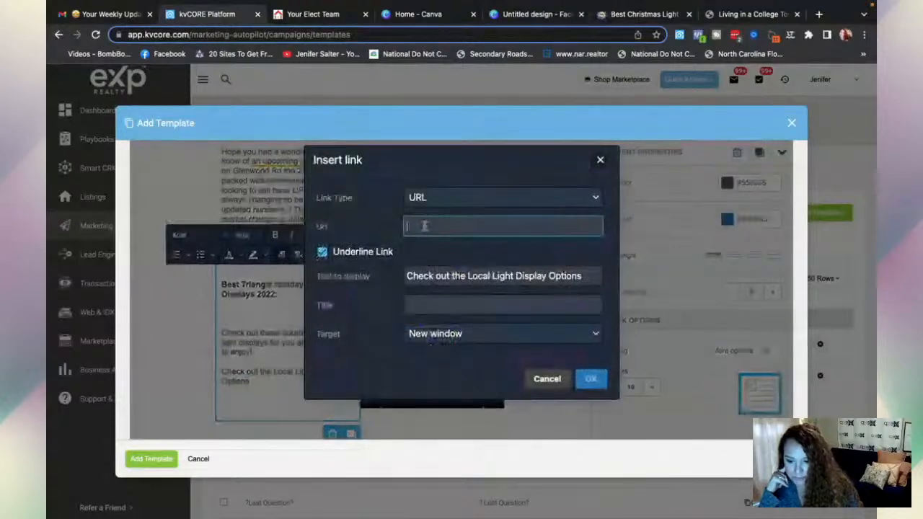
pyautogui.hotkey('ctrl', 'v')
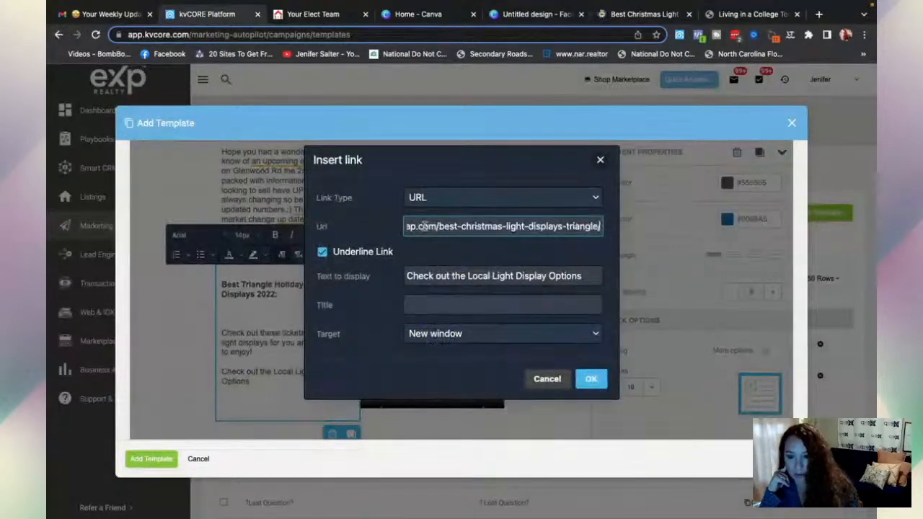
pyautogui.click(590, 380)
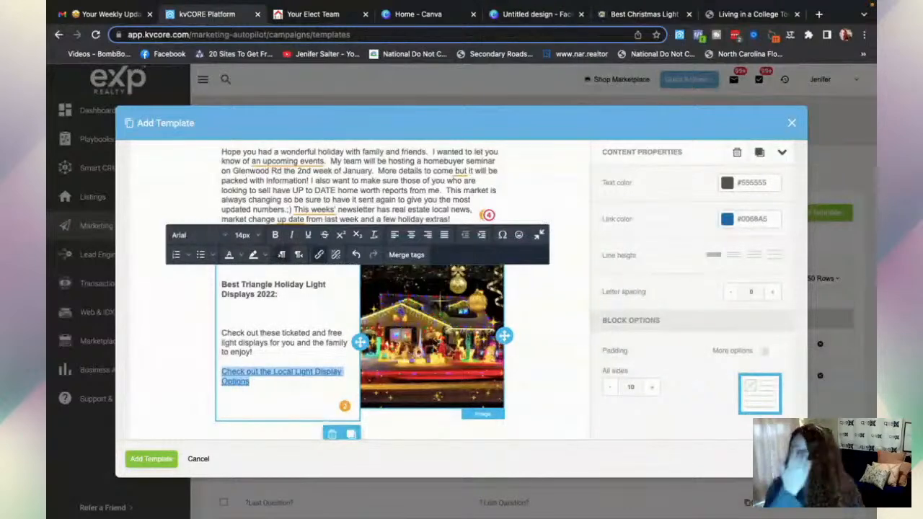
pyautogui.click(431, 343)
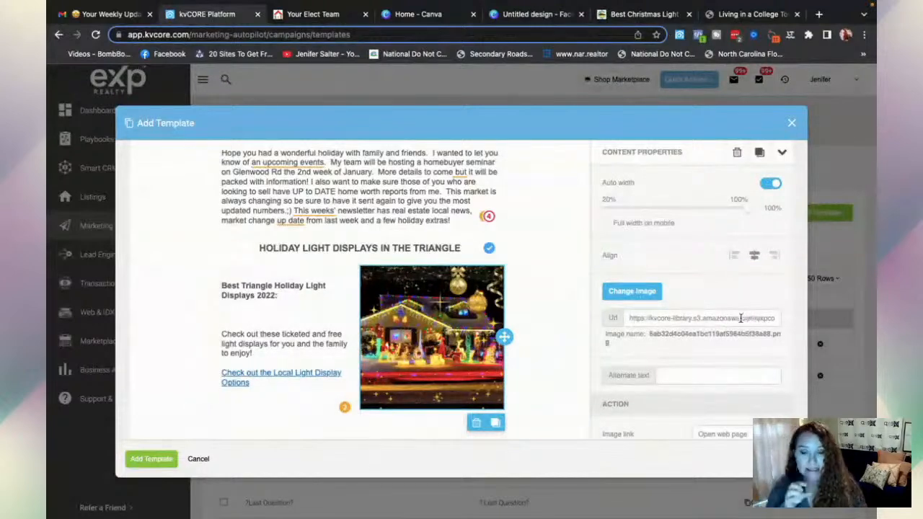
pyautogui.scroll(-1, 720, 326)
pyautogui.scroll(-2, 720, 326)
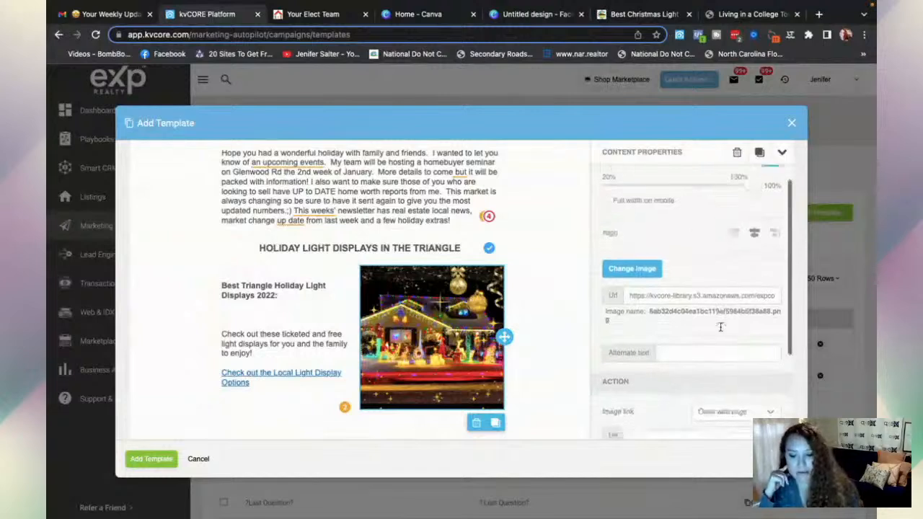
pyautogui.click(637, 388)
pyautogui.hotkey('ctrl', 'v')
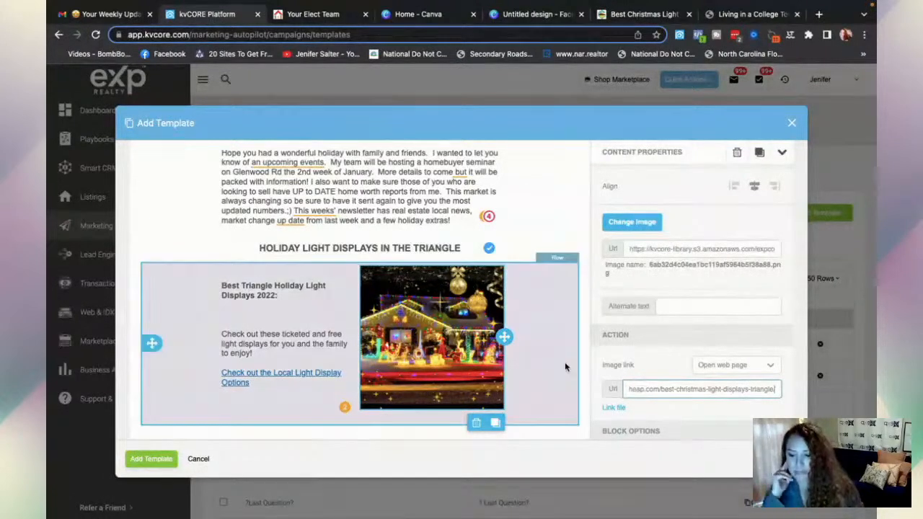
pyautogui.scroll(-1, 548, 379)
pyautogui.scroll(-2, 548, 379)
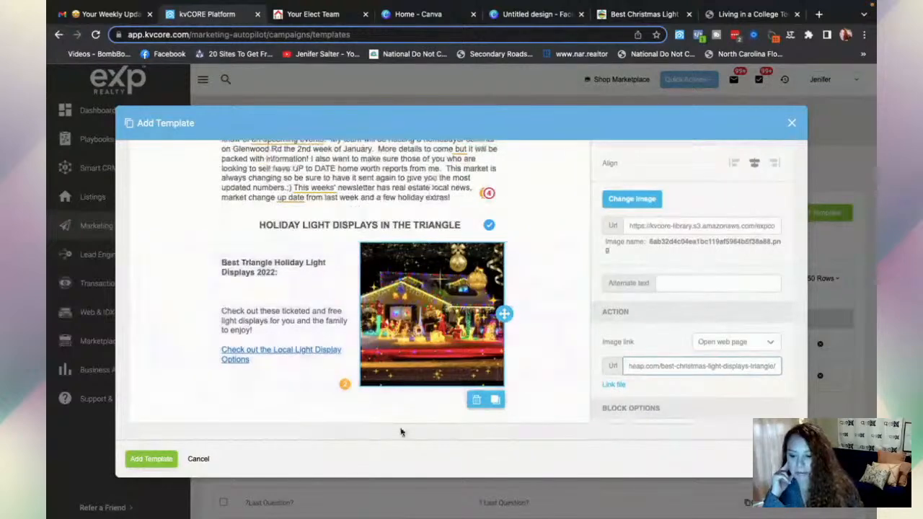
pyautogui.scroll(5, 639, 312)
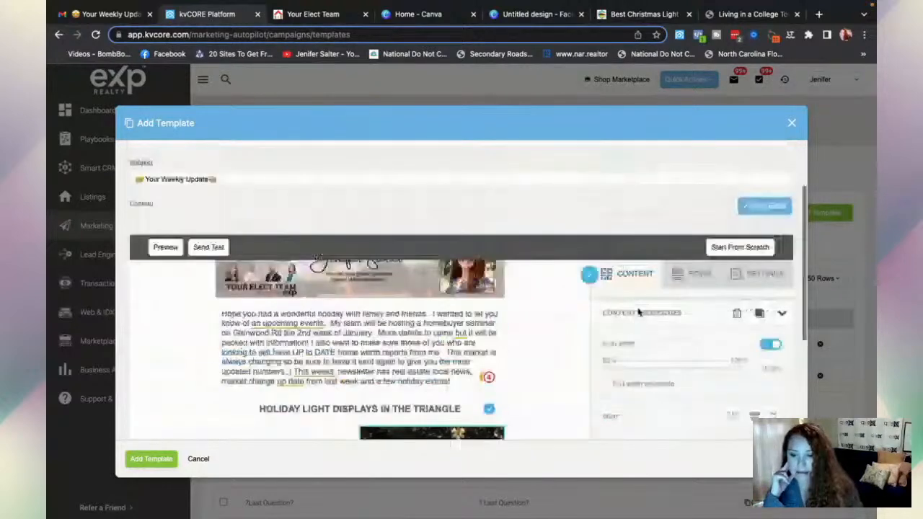
pyautogui.scroll(3, 638, 312)
pyautogui.click(675, 365)
pyautogui.scroll(-3, 539, 413)
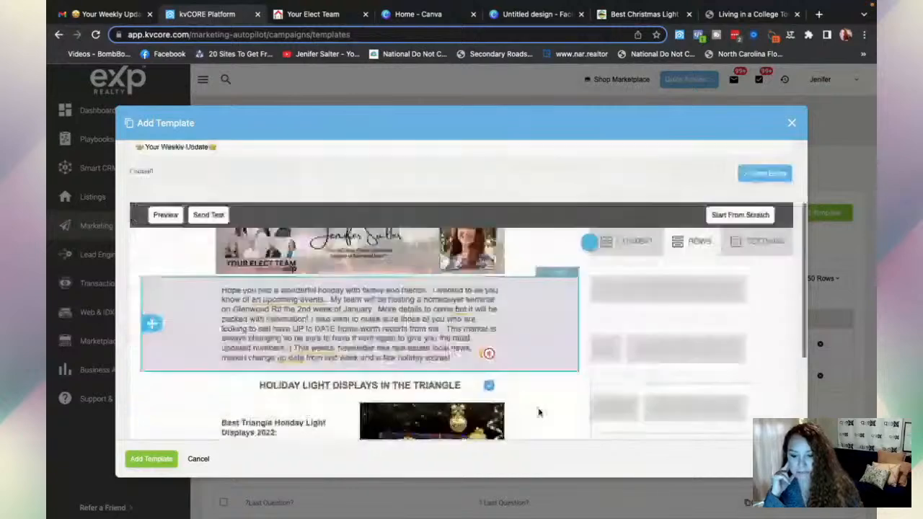
pyautogui.scroll(-2, 539, 413)
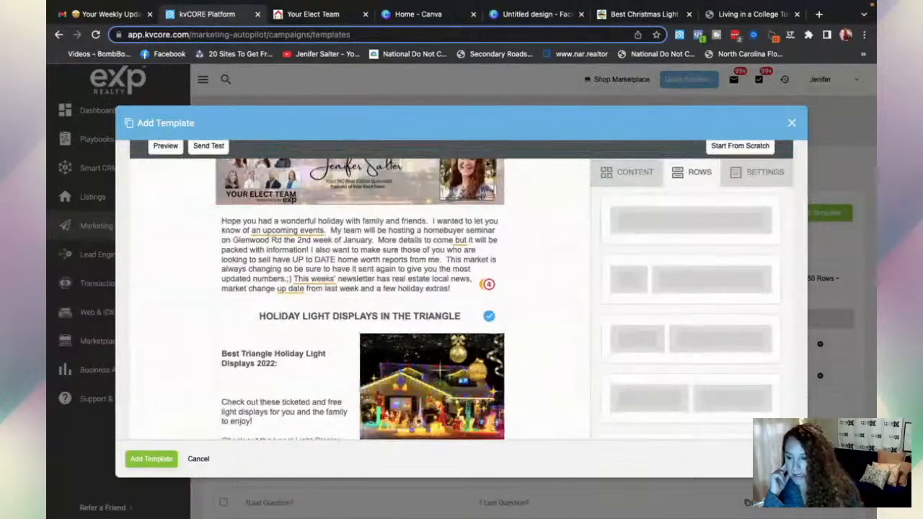
pyautogui.scroll(-1, 292, 173)
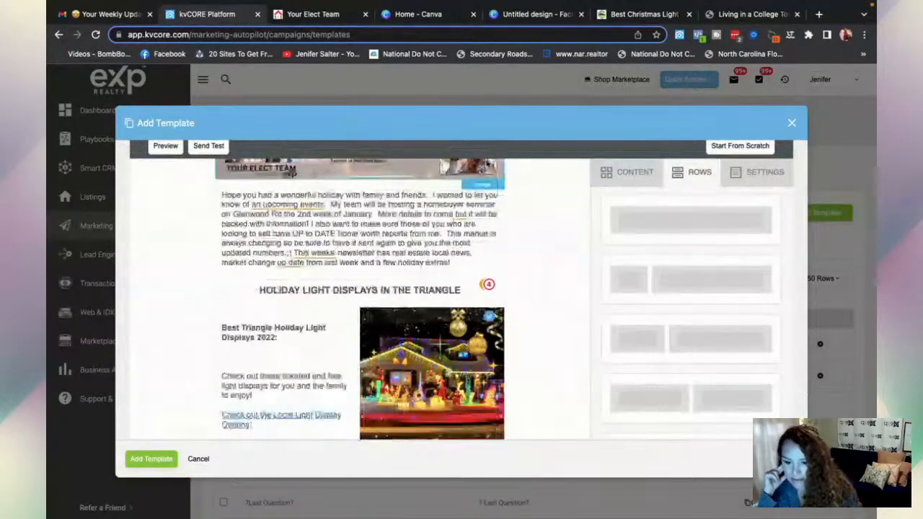
pyautogui.scroll(-1, 292, 173)
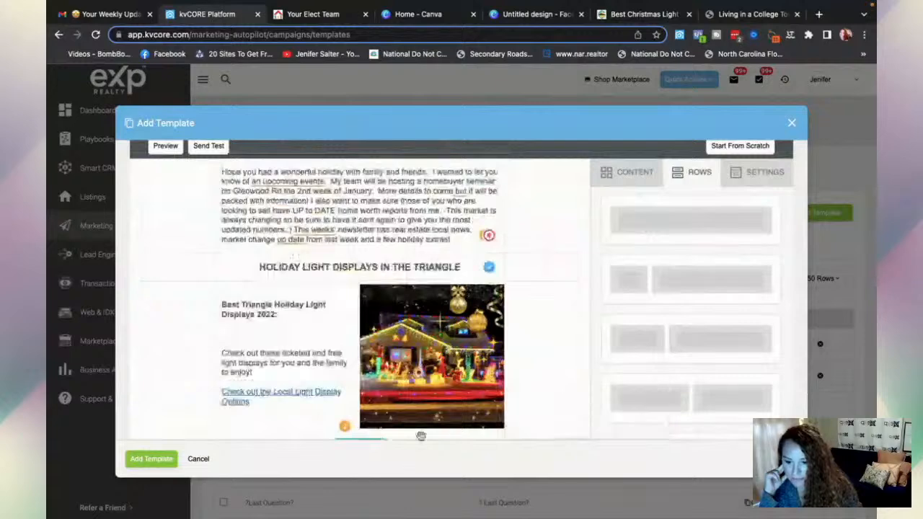
pyautogui.scroll(-2, 425, 396)
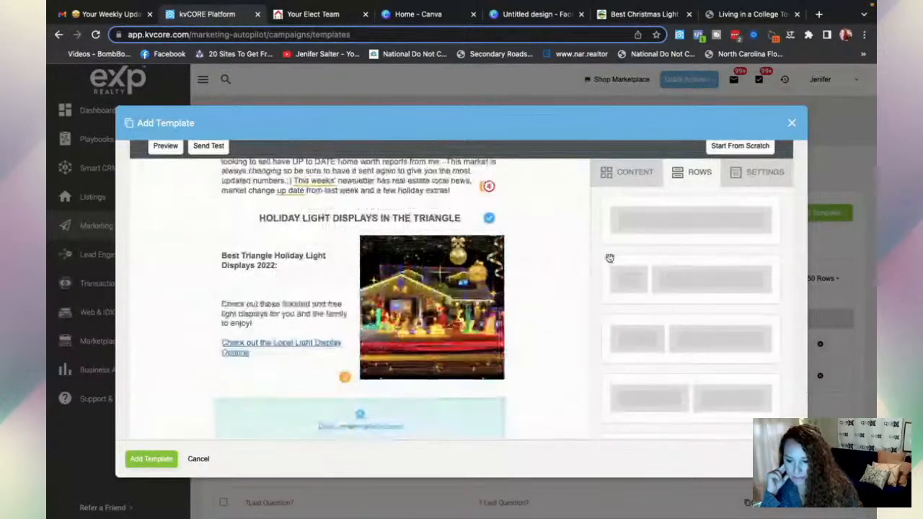
# - Add a Text block in the empty row and type 'WEEKLY LOCAL REAL ESTATE NEWS'
pyautogui.click(631, 183)
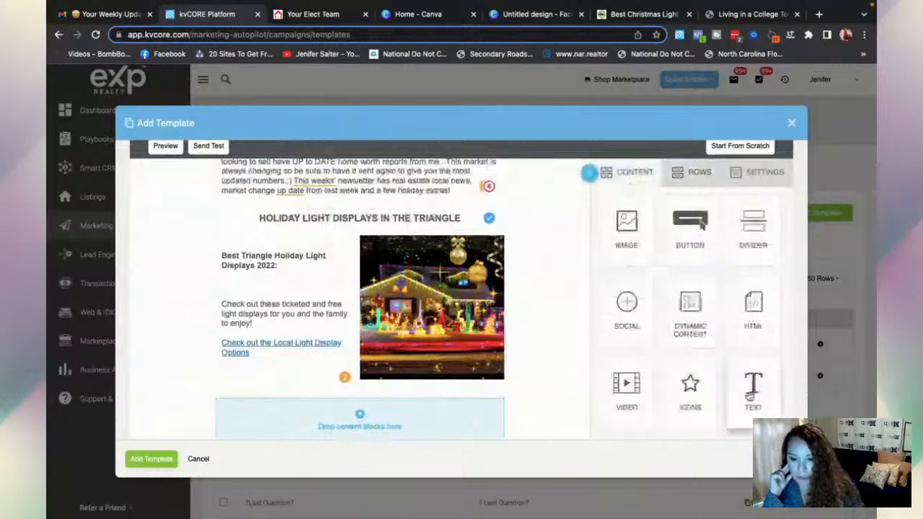
pyautogui.moveTo(750, 396); pyautogui.dragTo(373, 428)
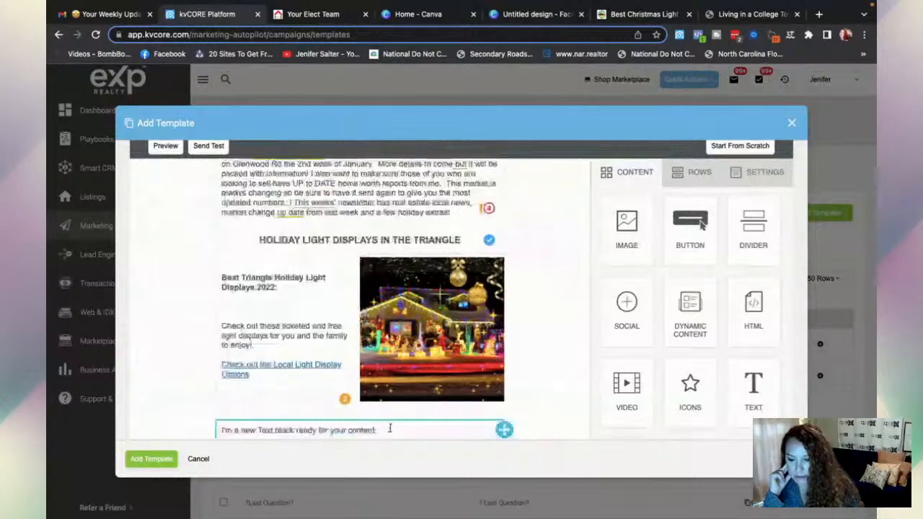
pyautogui.click(393, 429)
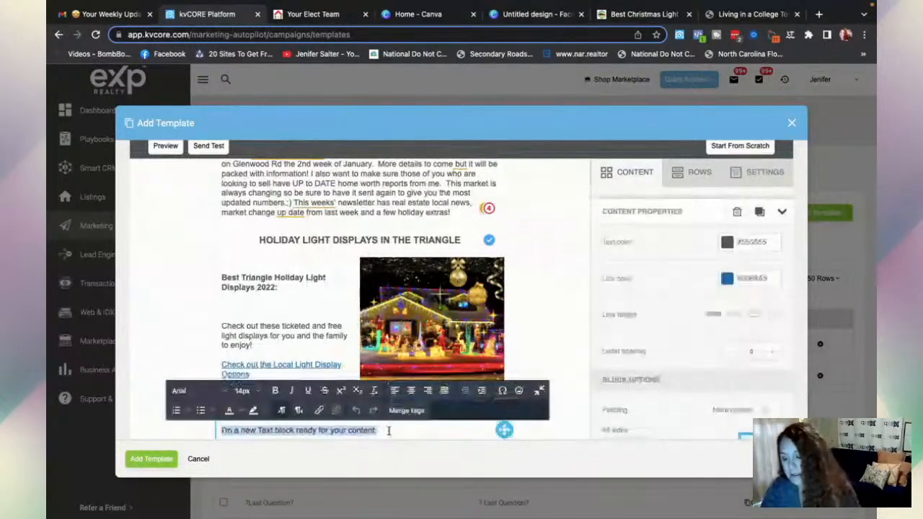
pyautogui.write('W')
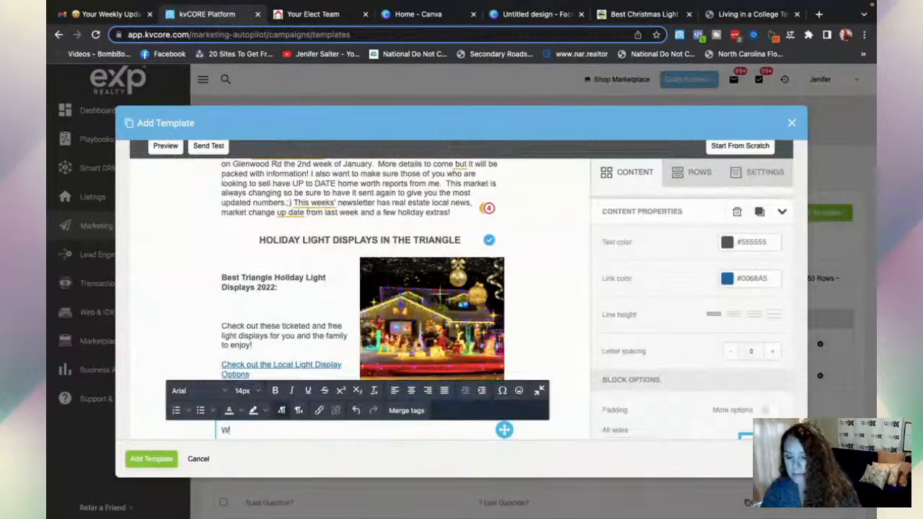
pyautogui.write('EEKLY L')
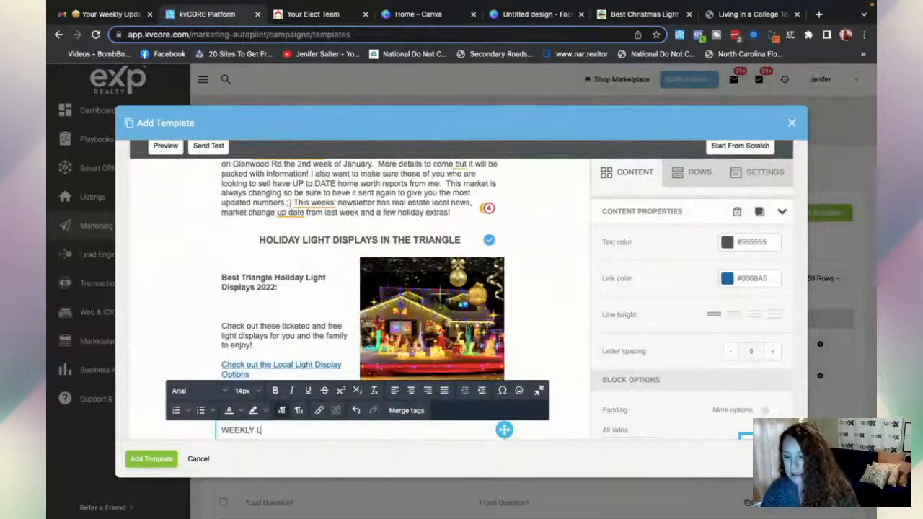
pyautogui.write('OCAL REAL EST')
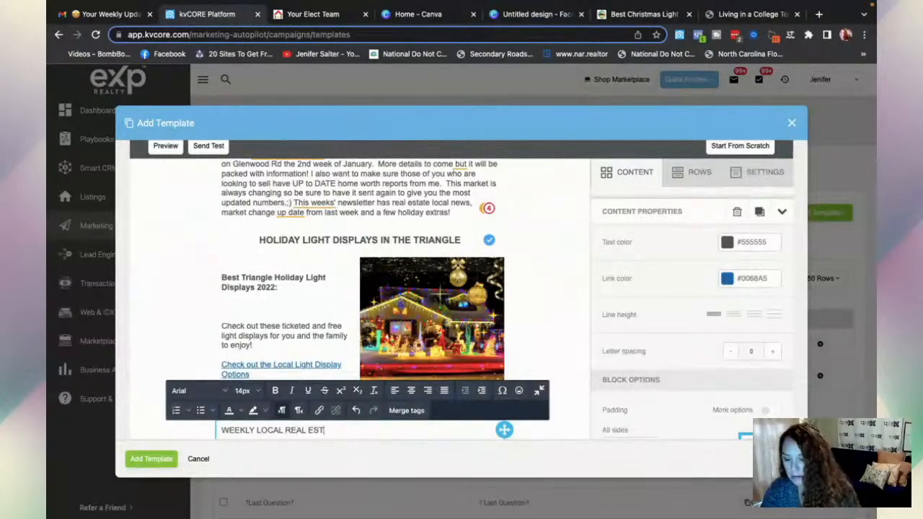
pyautogui.write('ATE NEWS')
# - Make the heading bold, 15px, centred and red
pyautogui.tripleClick(358, 431)
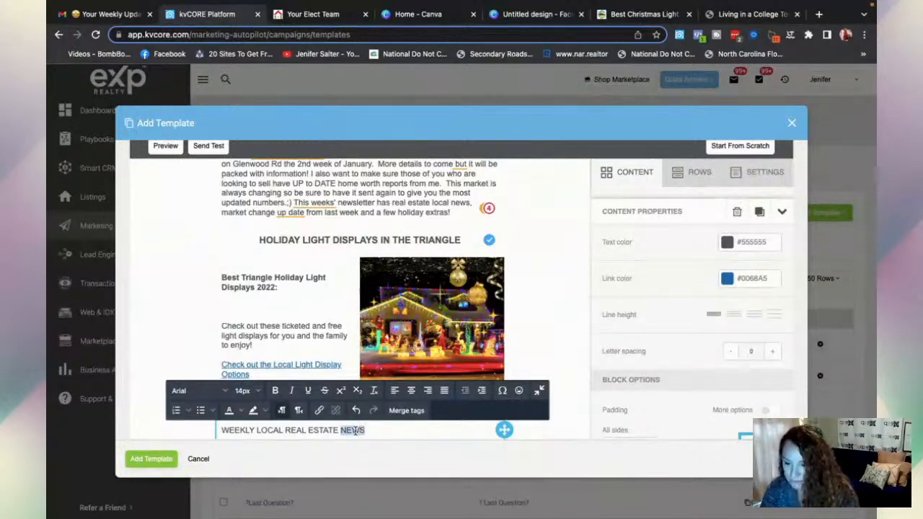
pyautogui.click(275, 391)
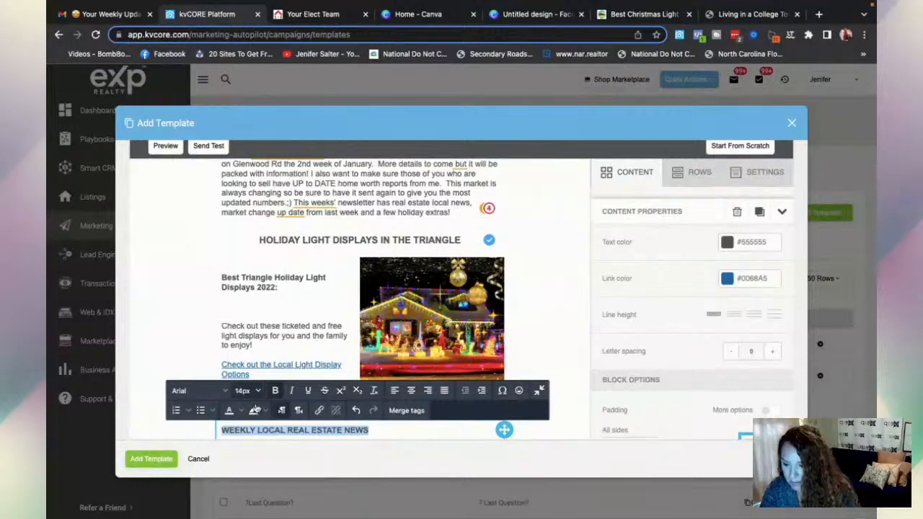
pyautogui.click(245, 390)
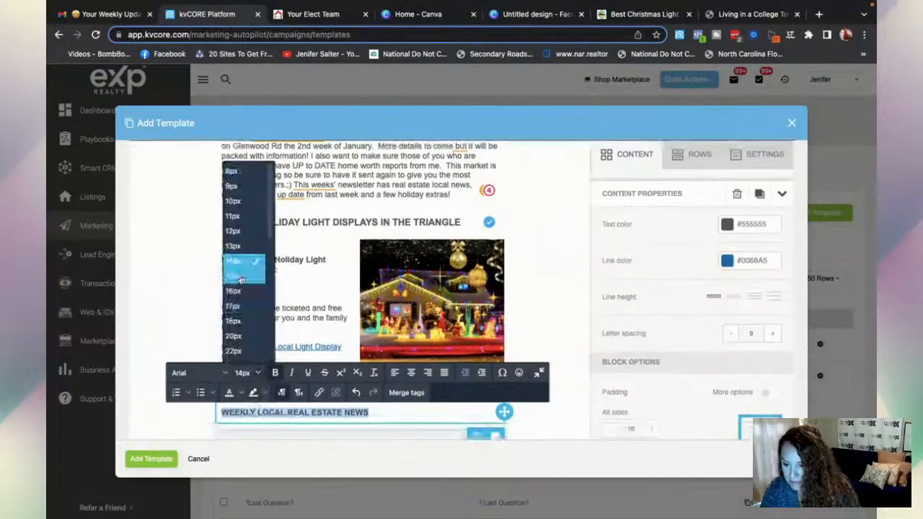
pyautogui.click(241, 278)
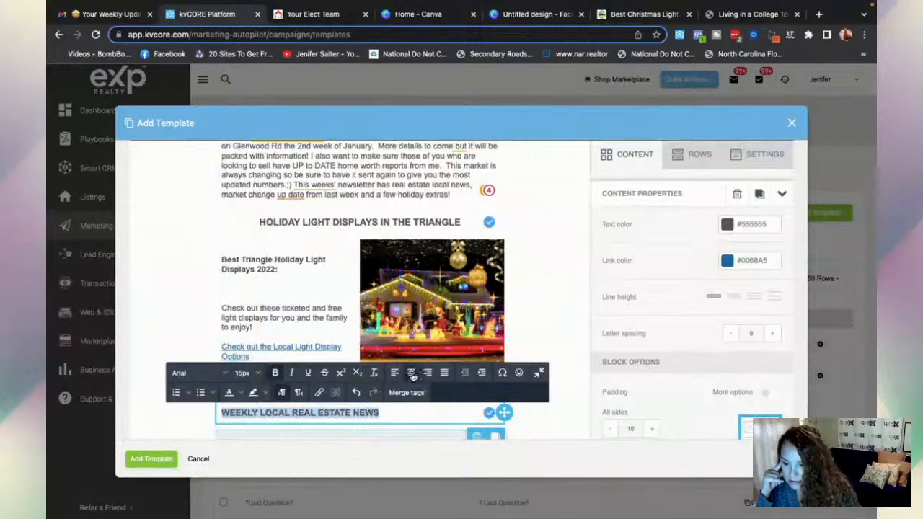
pyautogui.click(412, 373)
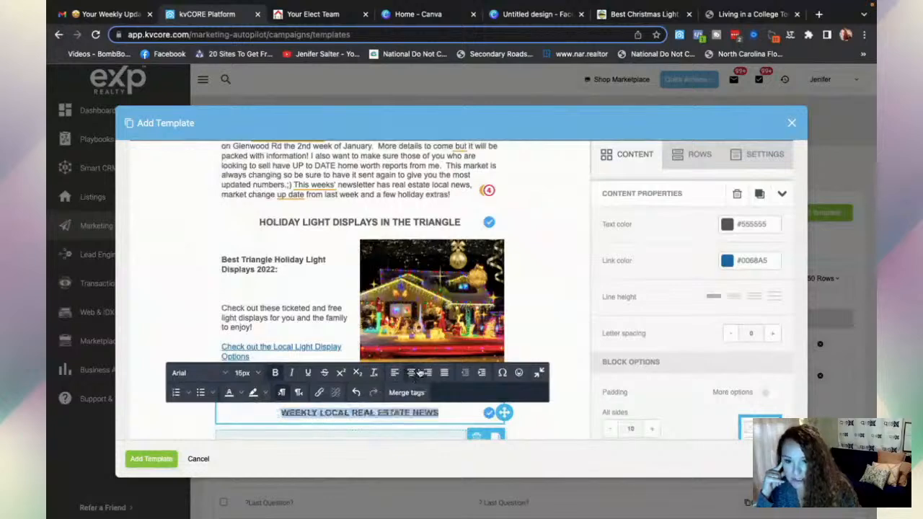
pyautogui.click(727, 225)
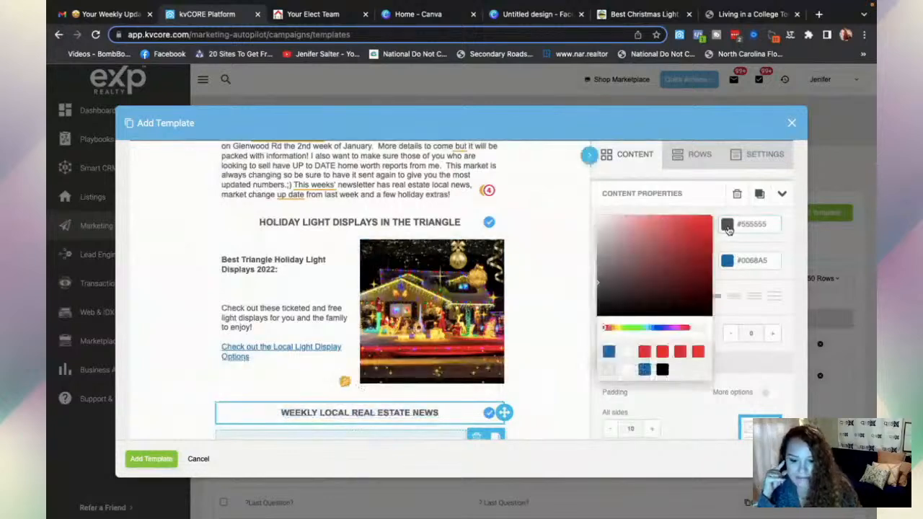
pyautogui.click(703, 228)
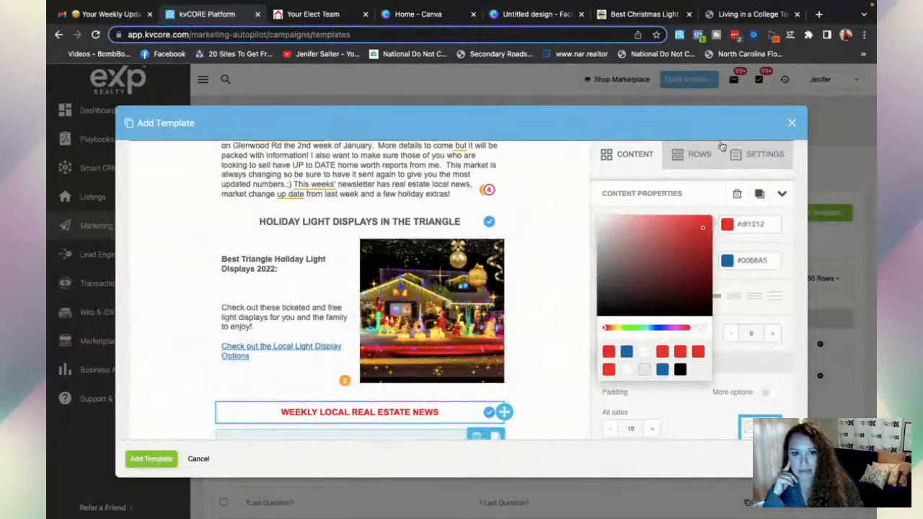
pyautogui.click(699, 155)
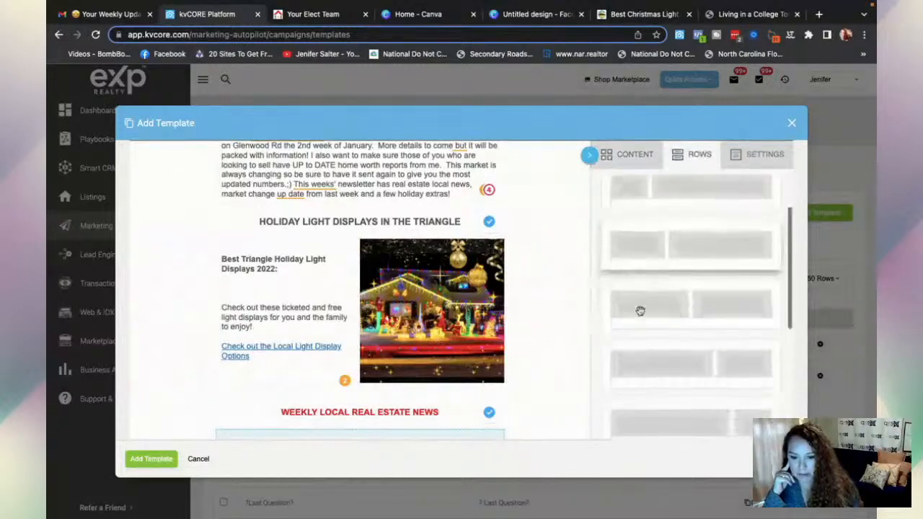
# - Delete the empty row under the real estate news heading
pyautogui.scroll(-1, 538, 354)
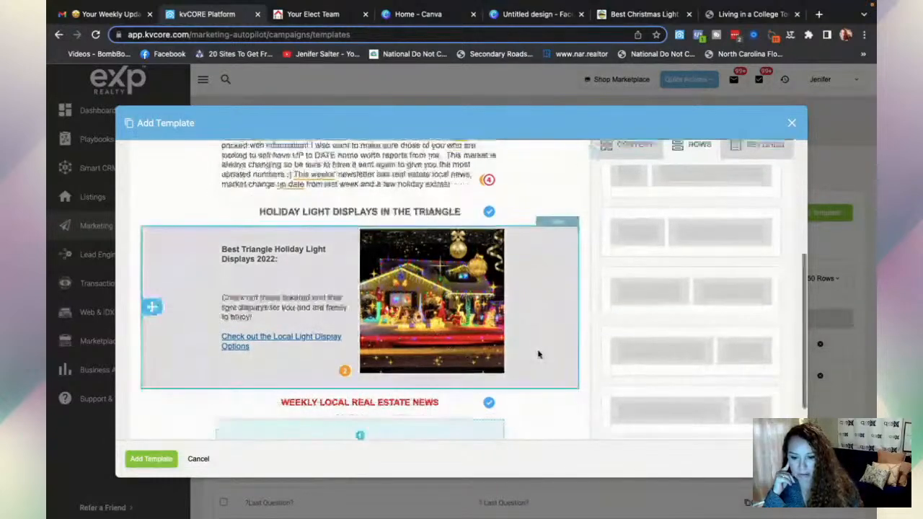
pyautogui.scroll(-3, 442, 384)
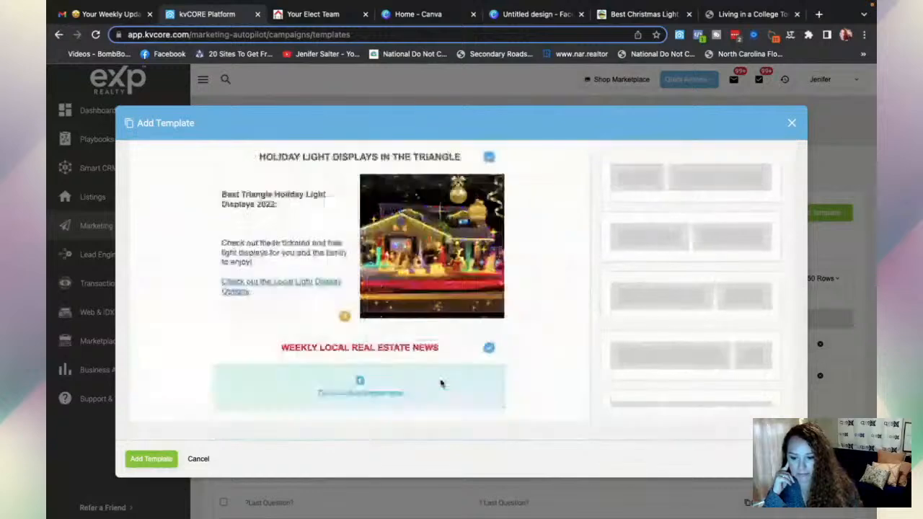
pyautogui.click(484, 399)
pyautogui.click(544, 380)
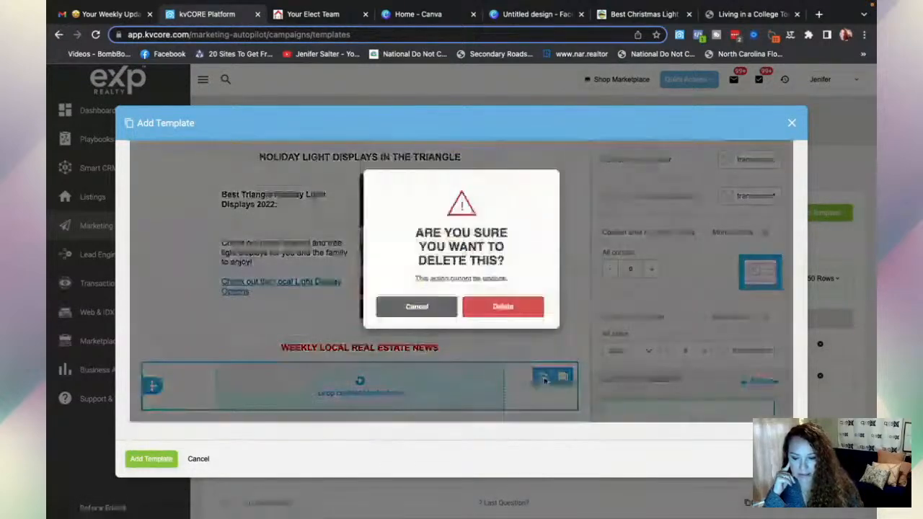
pyautogui.click(503, 307)
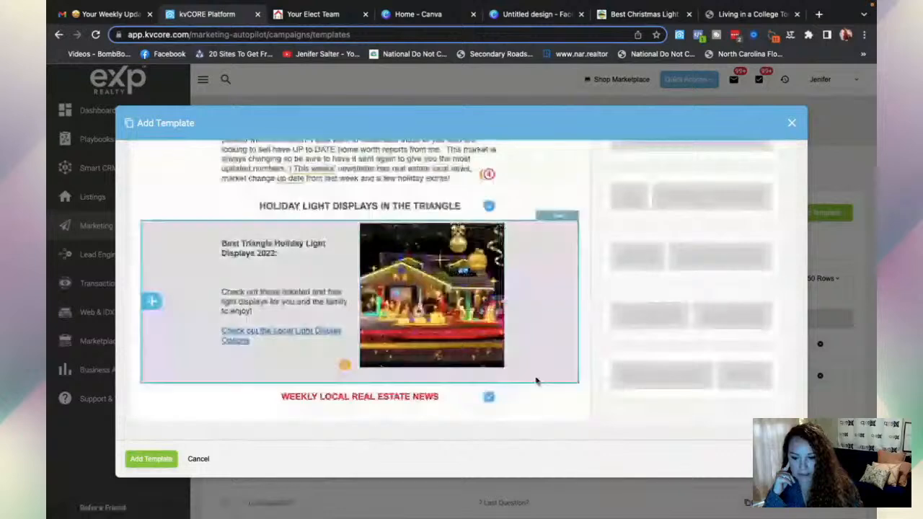
# - Add a two-column row under the heading with a Text block left and an Image block right
pyautogui.moveTo(675, 326); pyautogui.dragTo(375, 410)
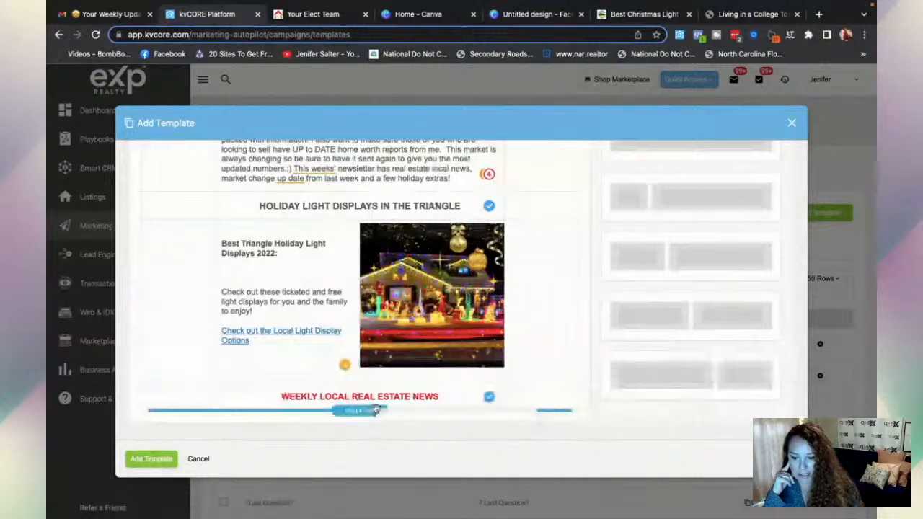
pyautogui.moveTo(375, 410); pyautogui.dragTo(376, 413)
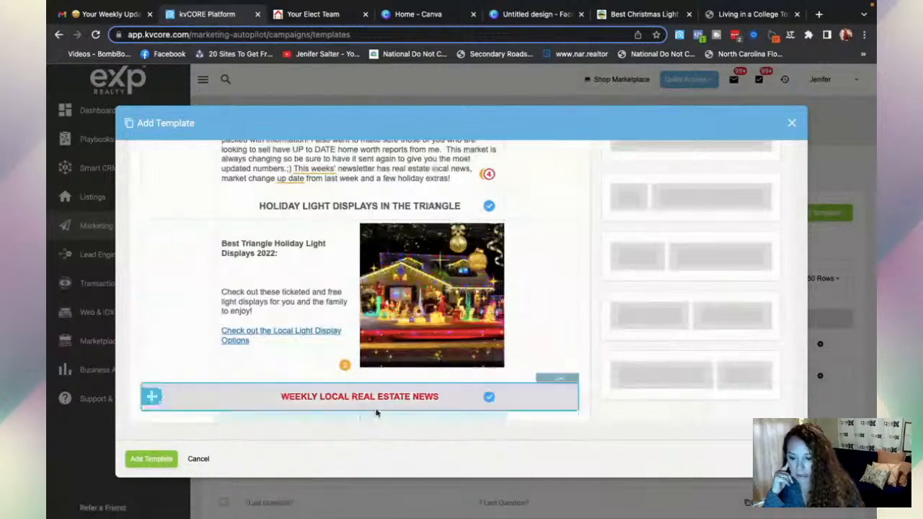
pyautogui.scroll(-1, 376, 413)
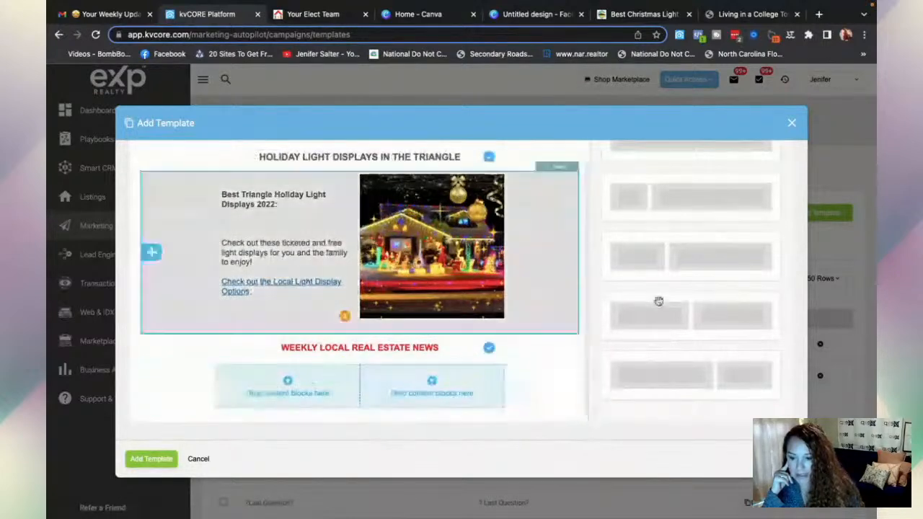
pyautogui.scroll(5, 658, 300)
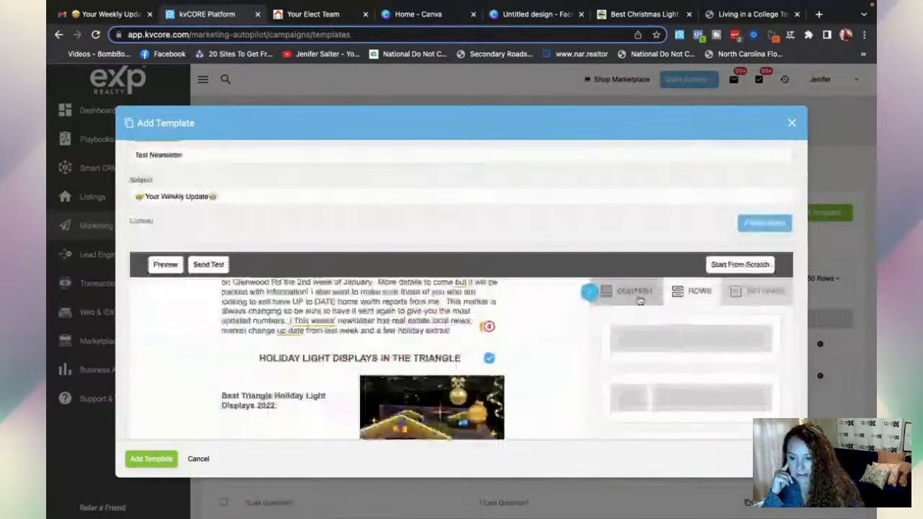
pyautogui.scroll(-5, 487, 367)
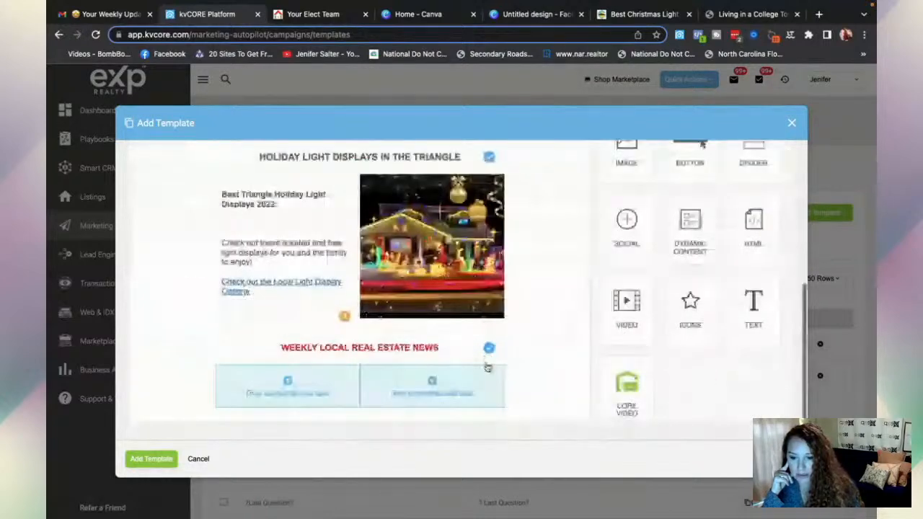
pyautogui.moveTo(754, 303); pyautogui.dragTo(721, 339)
pyautogui.moveTo(471, 301); pyautogui.dragTo(296, 383)
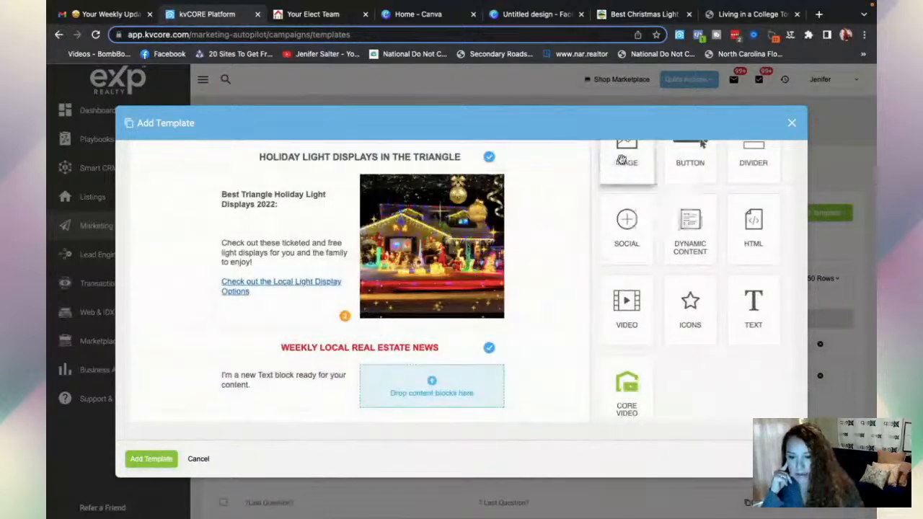
pyautogui.moveTo(622, 160); pyautogui.dragTo(416, 386)
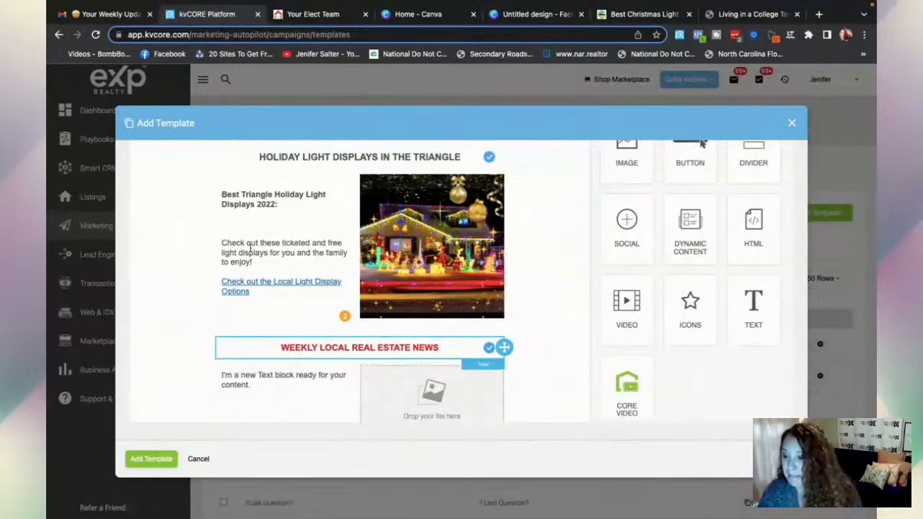
# - Copy the 'Living in a College Town' heading and paragraph from last week's Weekly Update email
pyautogui.click(108, 16)
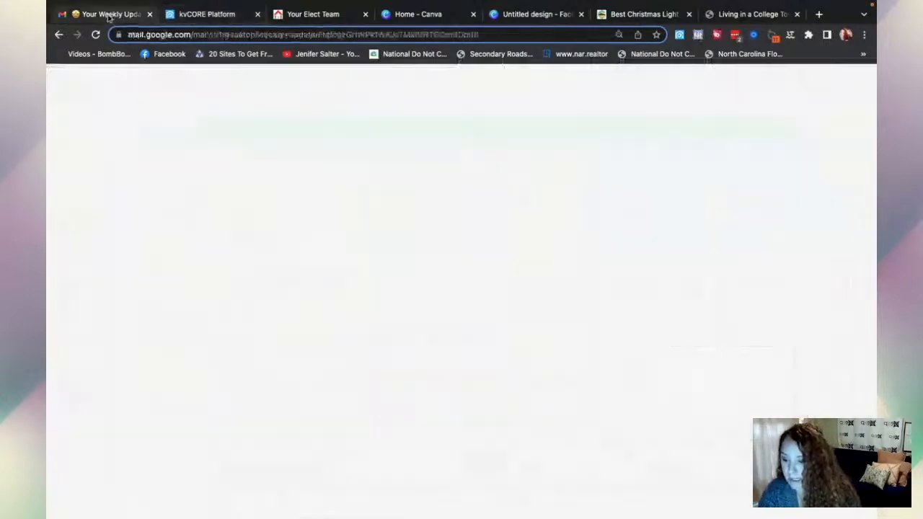
pyautogui.scroll(-3, 325, 289)
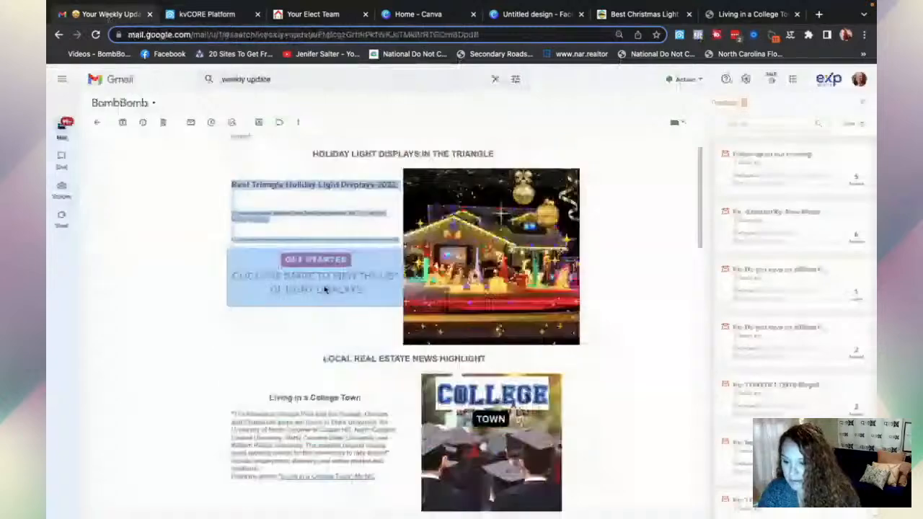
pyautogui.scroll(-1, 268, 345)
pyautogui.moveTo(269, 344); pyautogui.dragTo(372, 433)
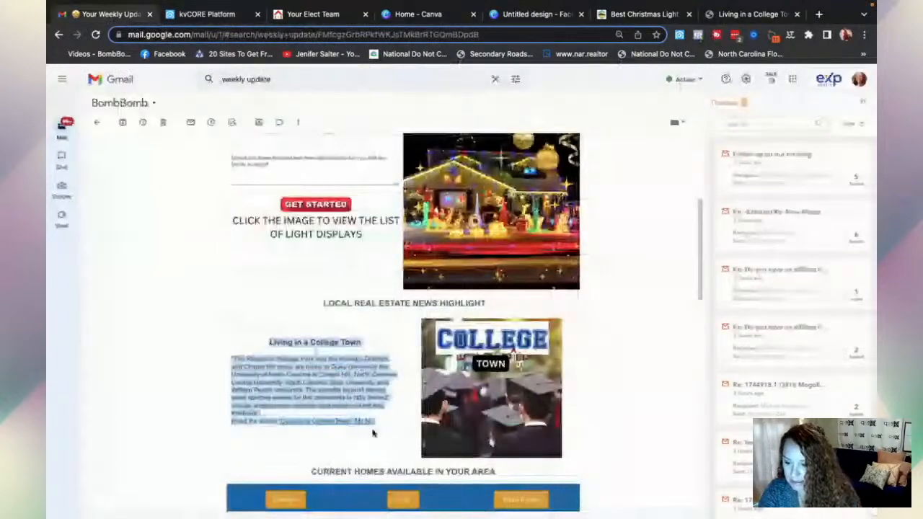
pyautogui.click(209, 14)
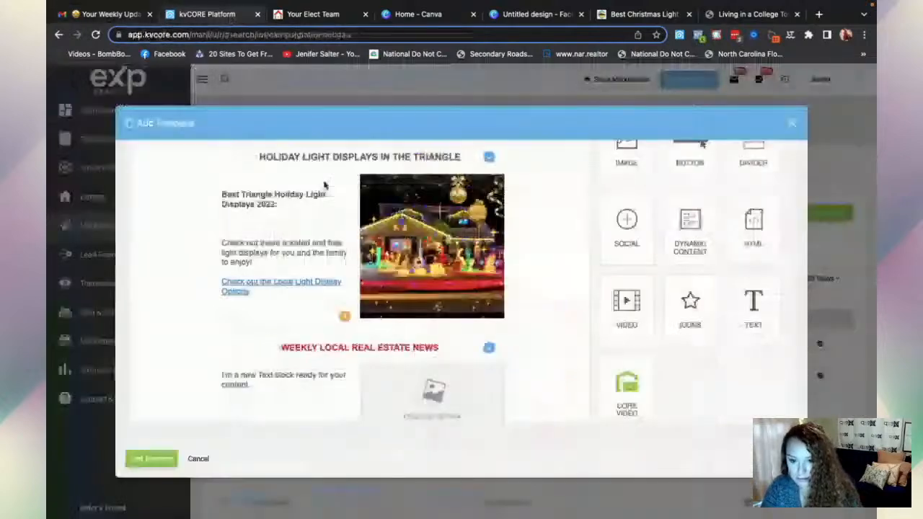
# - Replace the new text block's placeholder sentence with the pasted 'Living in a College Town' article
pyautogui.click(272, 377)
pyautogui.tripleClick(219, 373)
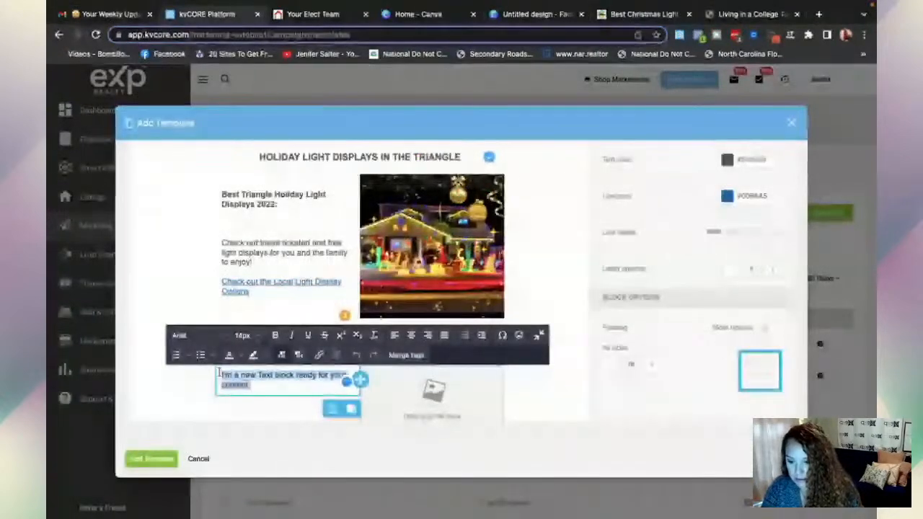
pyautogui.hotkey('ctrl', 'v')
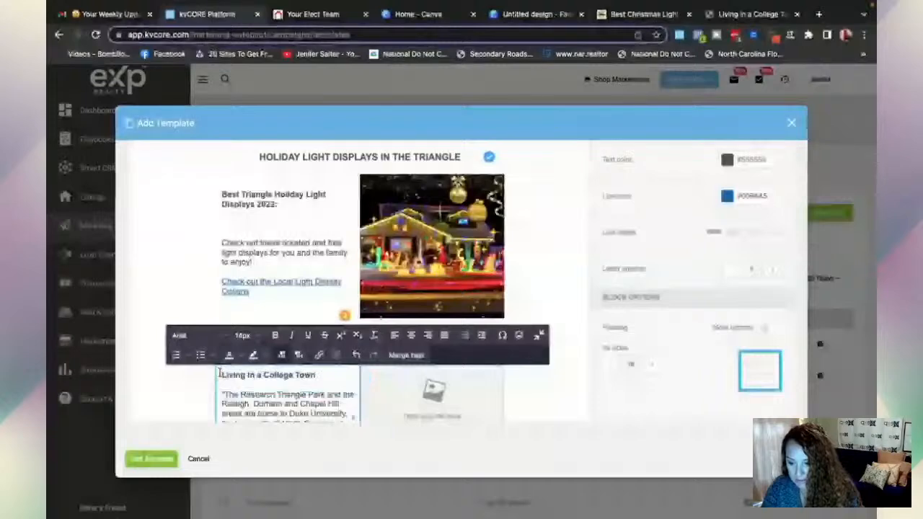
pyautogui.scroll(-1, 288, 404)
pyautogui.scroll(-1, 287, 414)
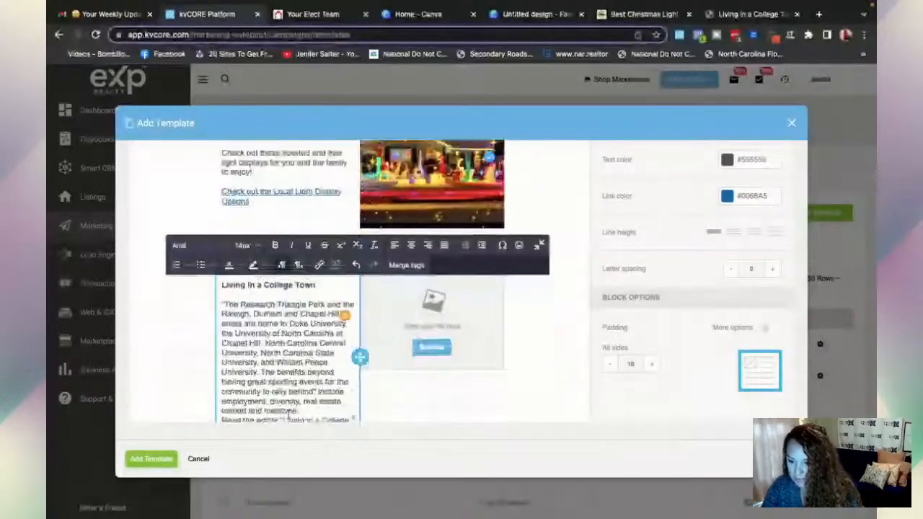
pyautogui.scroll(-1, 288, 416)
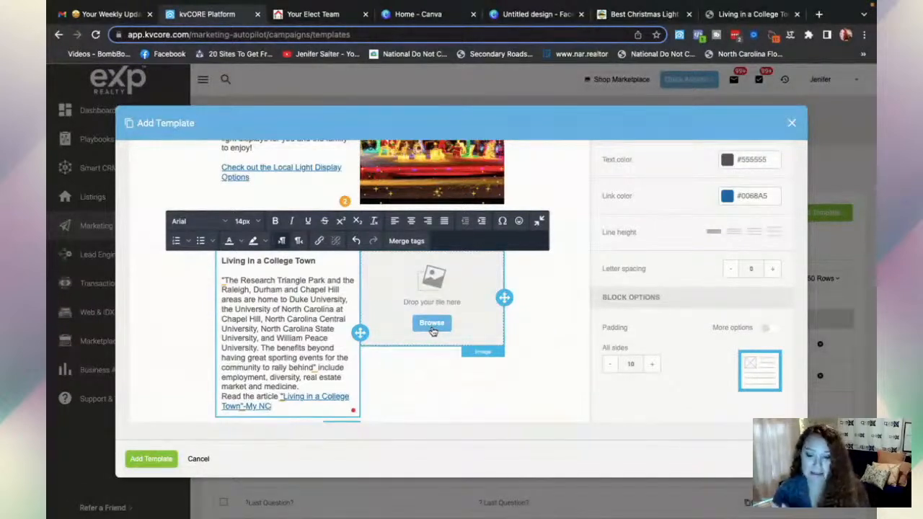
# - Insert the COLLEGE TOWN graduation-caps image into the empty image block beside the article
pyautogui.click(432, 330)
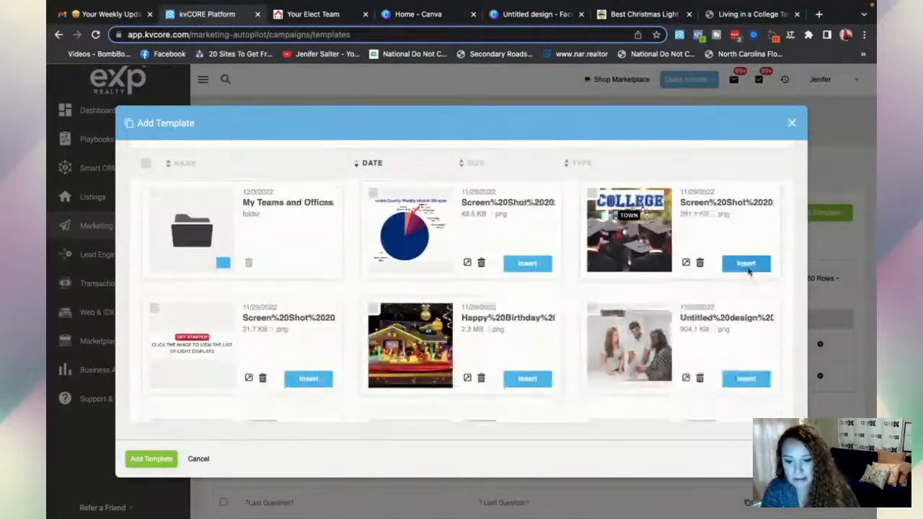
pyautogui.click(747, 264)
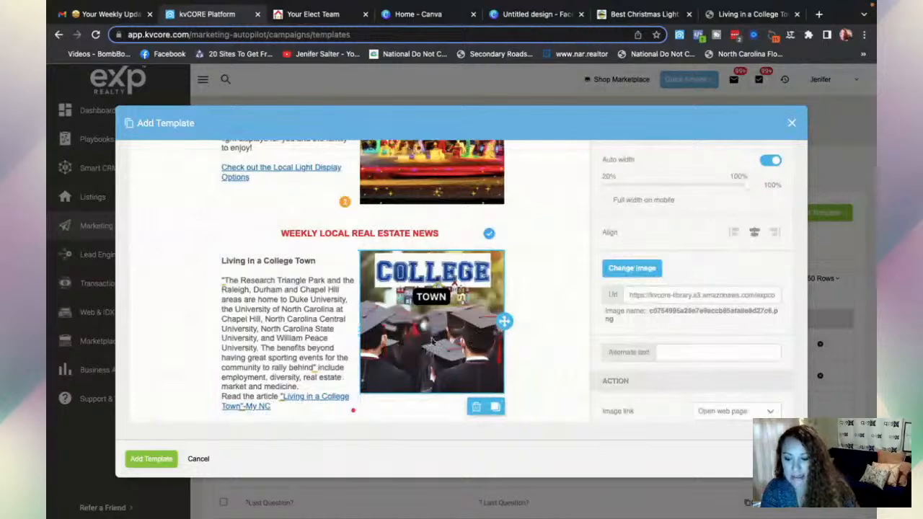
# - Copy the web address of the 'Living in a College Town' blog post
pyautogui.click(734, 16)
pyautogui.click(496, 34)
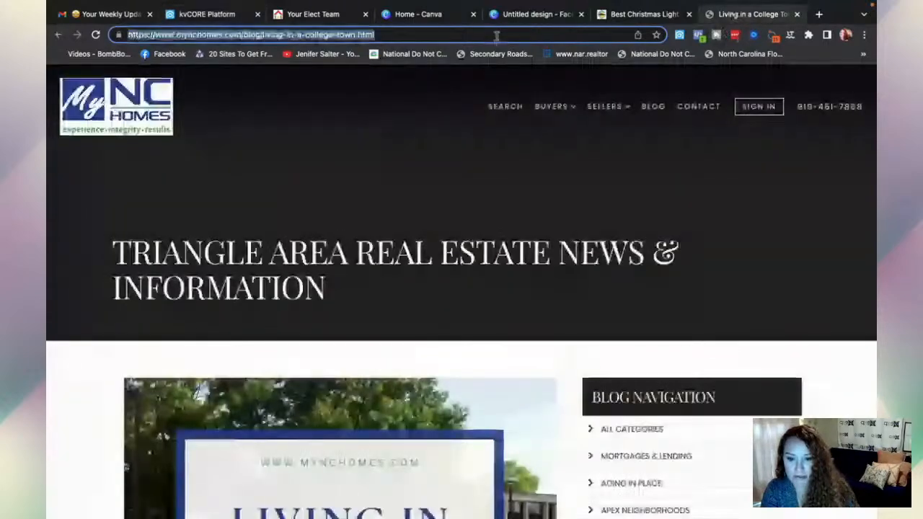
pyautogui.moveTo(265, 7)
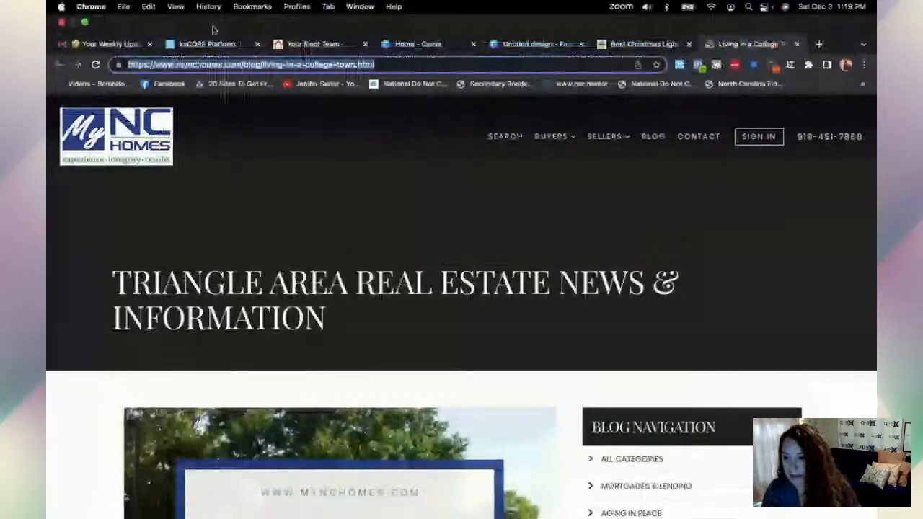
pyautogui.click(209, 44)
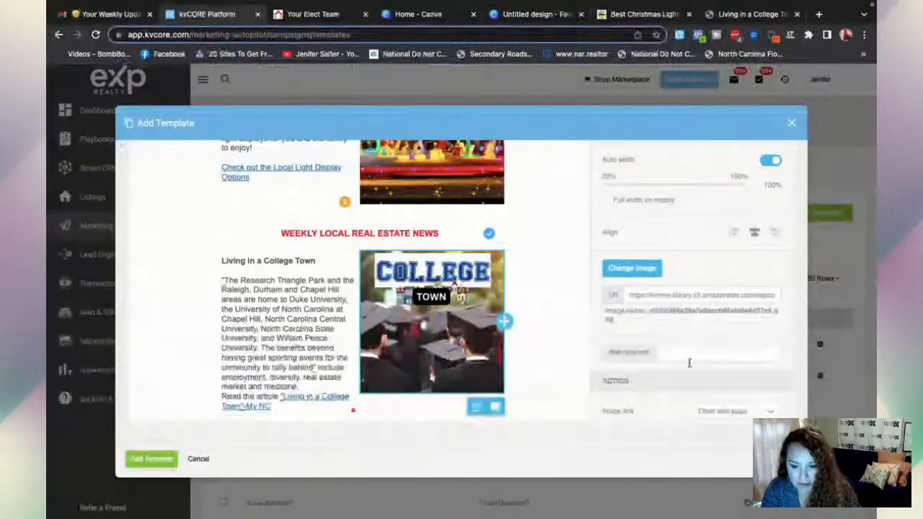
# - Link the College Town image to the copied blog post URL
pyautogui.scroll(-3, 689, 363)
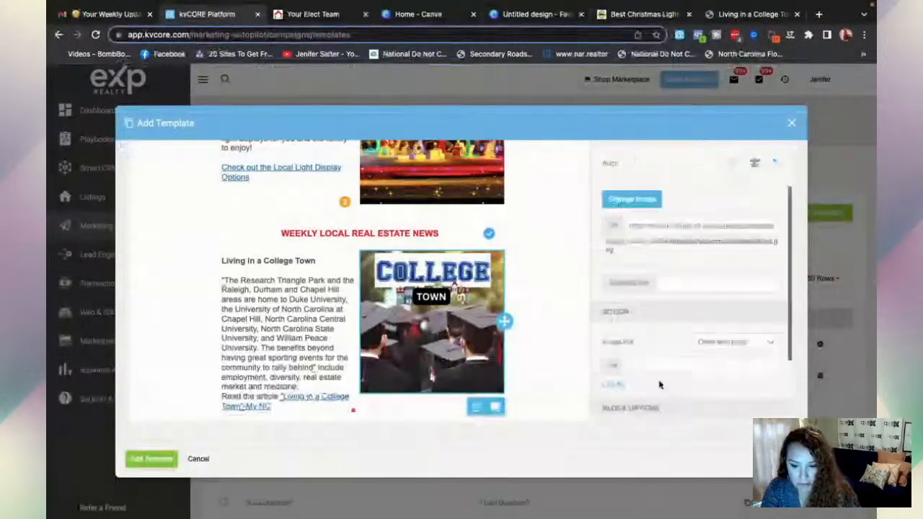
pyautogui.click(638, 353)
pyautogui.write('realtors.com/blog/living-in-a-college-town.html')
# - Add an empty one-column row below the College Town article row
pyautogui.scroll(-1, 554, 387)
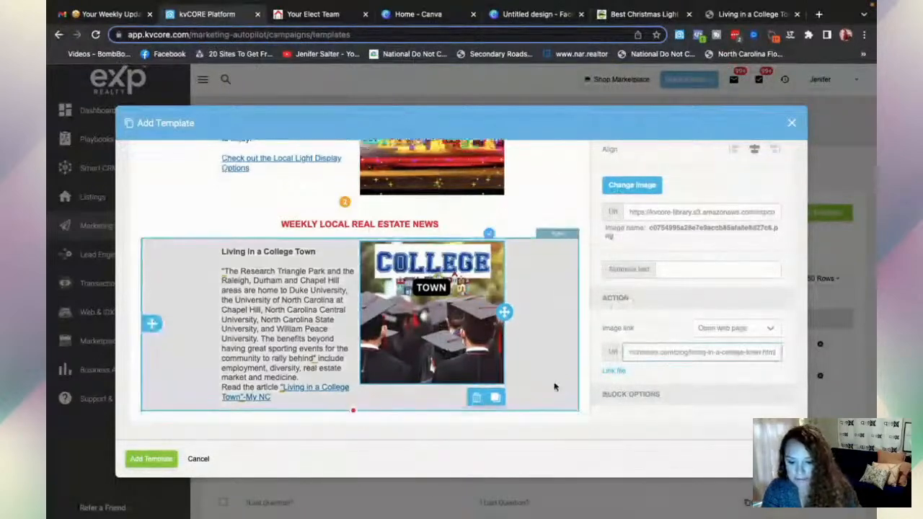
pyautogui.scroll(1, 664, 264)
pyautogui.scroll(6, 664, 263)
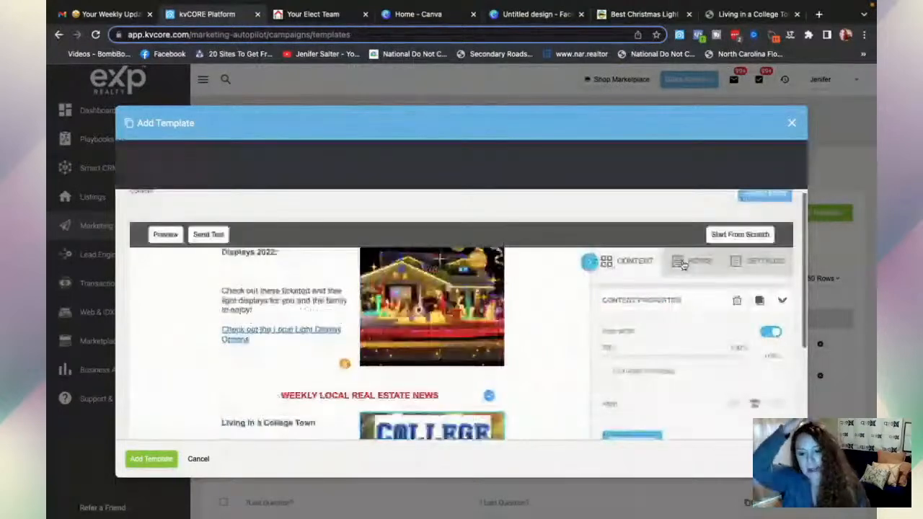
pyautogui.click(684, 264)
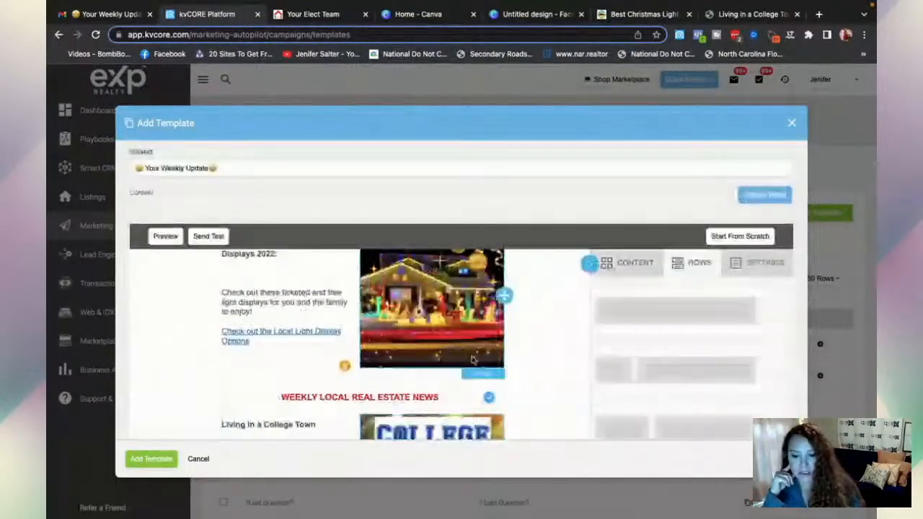
pyautogui.scroll(-3, 558, 288)
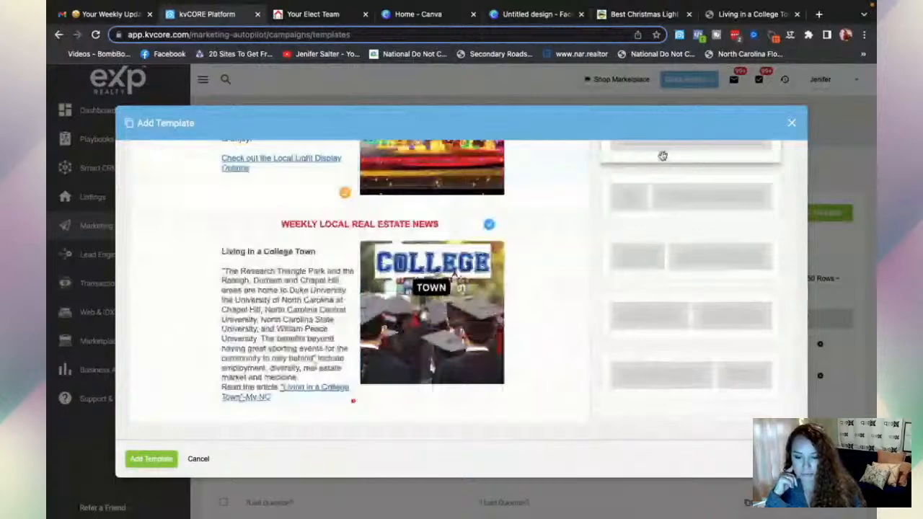
pyautogui.moveTo(343, 415); pyautogui.dragTo(347, 412)
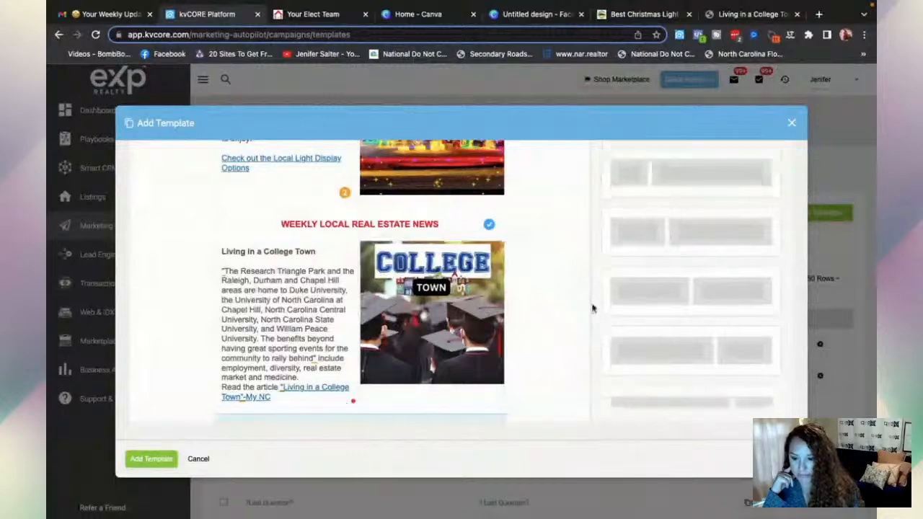
pyautogui.scroll(-1, 464, 347)
# - Add a text block below the article reading SEARCH AVAILABLE HOMES
pyautogui.scroll(-1, 463, 346)
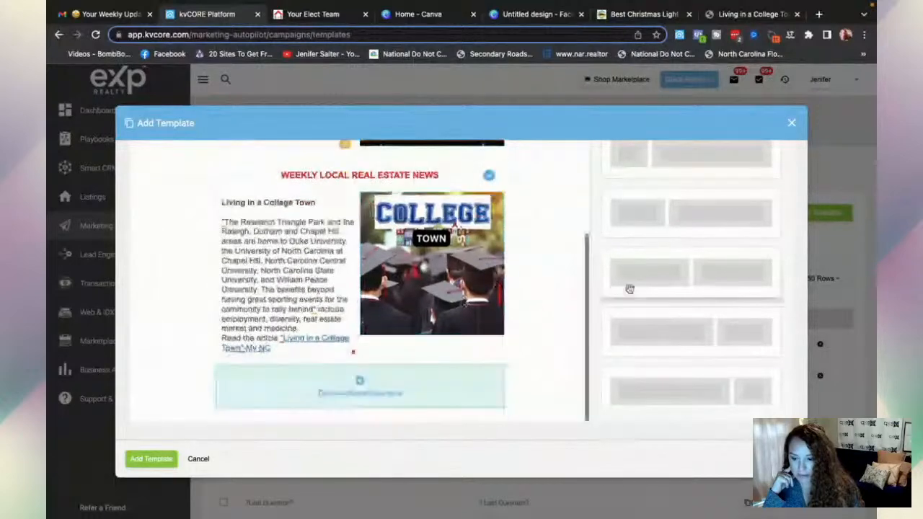
pyautogui.scroll(2, 630, 290)
pyautogui.scroll(4, 629, 289)
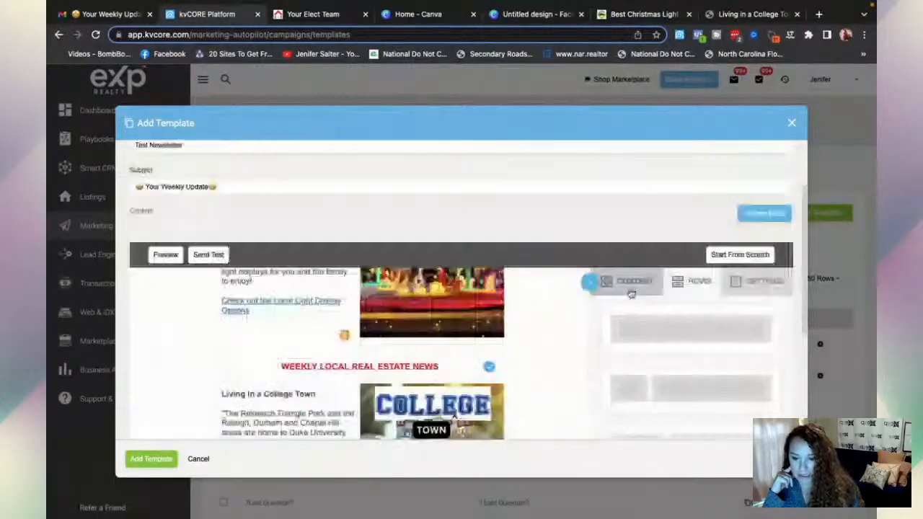
pyautogui.scroll(-4, 631, 293)
pyautogui.scroll(-1, 470, 366)
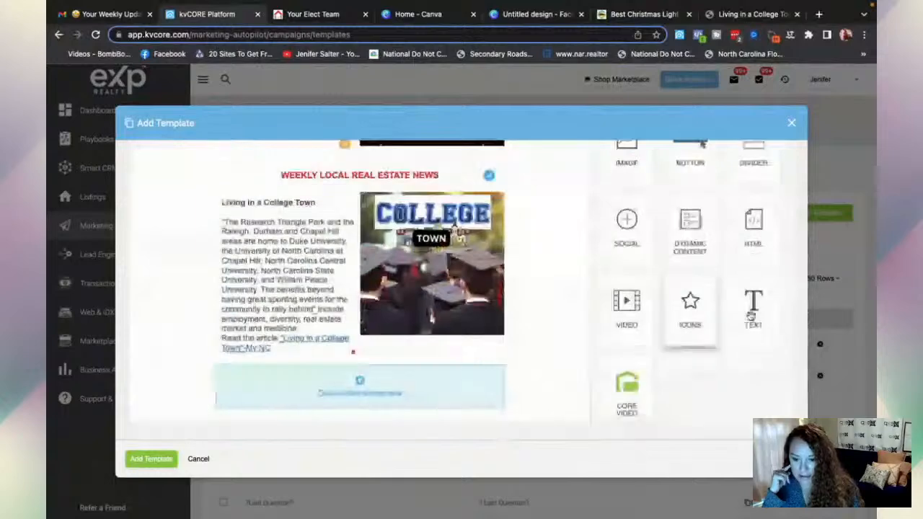
pyautogui.moveTo(750, 316); pyautogui.dragTo(358, 402)
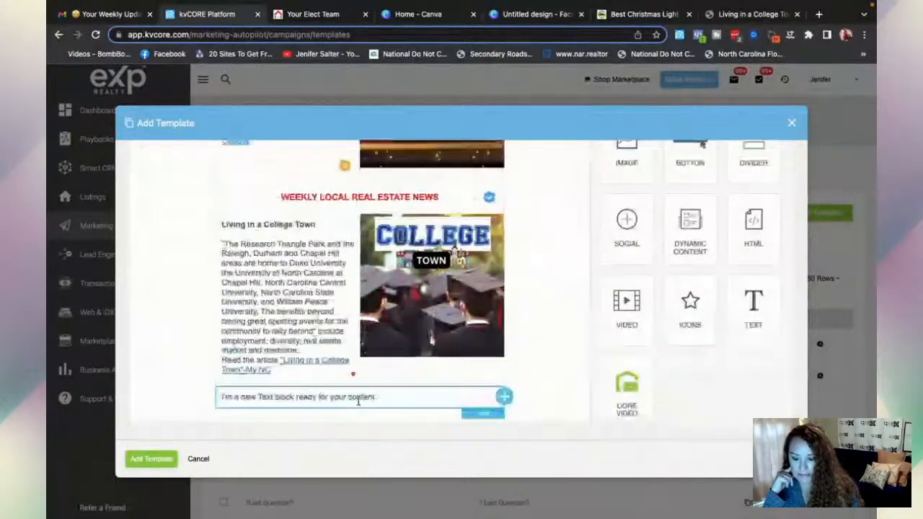
pyautogui.click(358, 397)
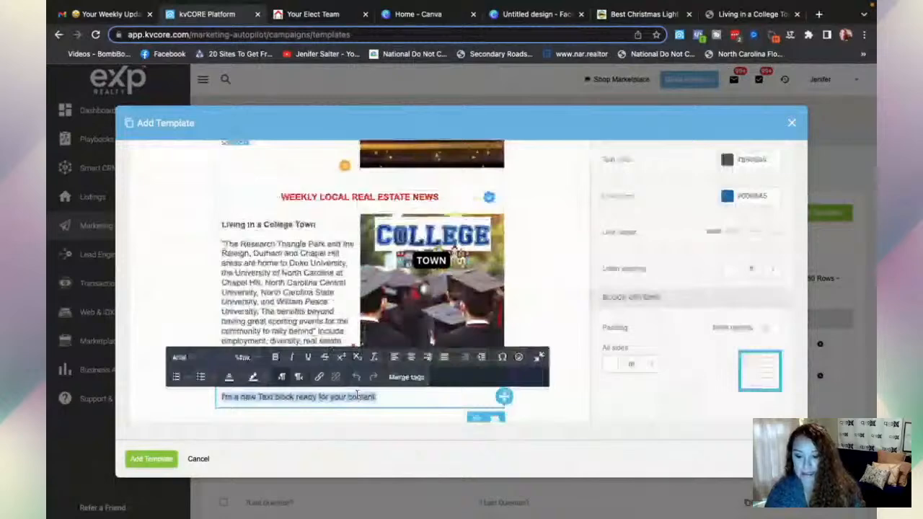
pyautogui.write('S')
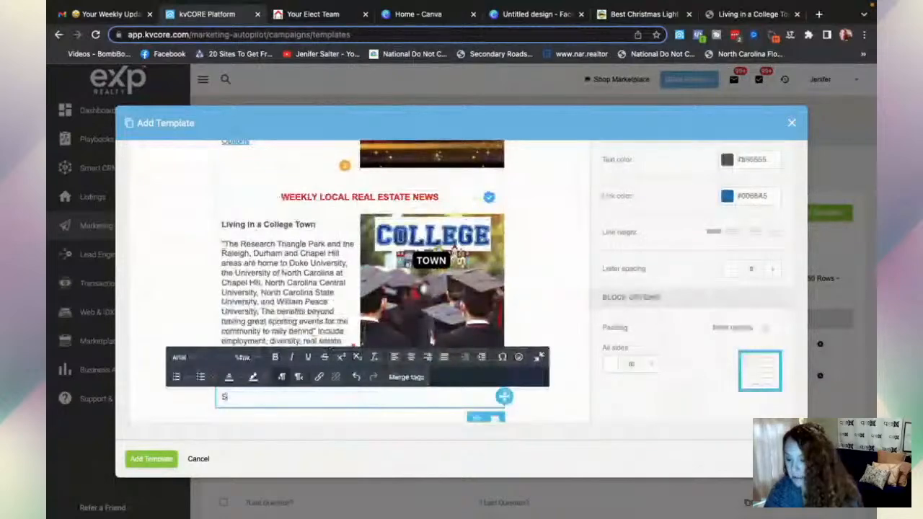
pyautogui.write('EARCH AVAILAB')
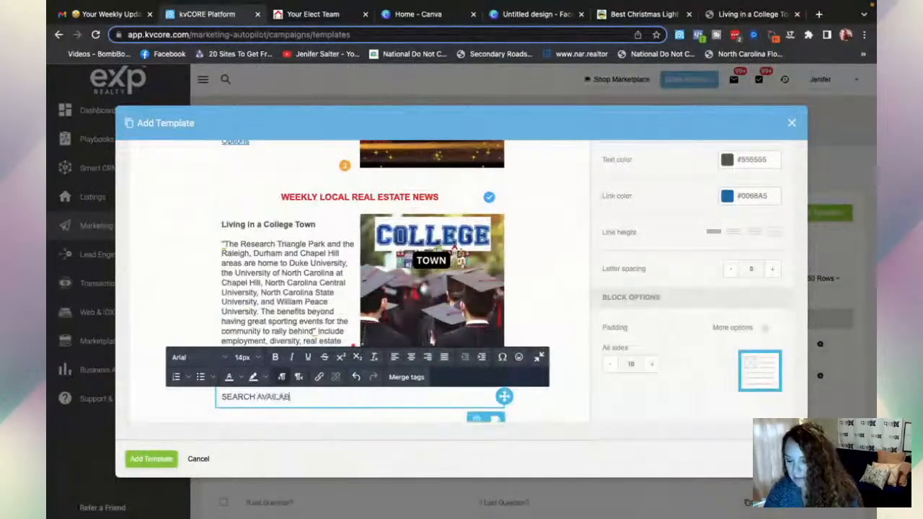
pyautogui.write('LE HOMES')
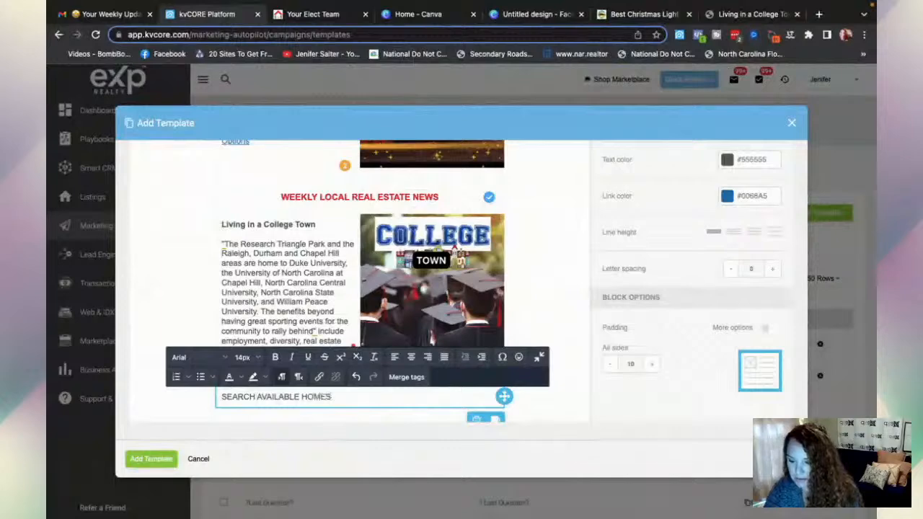
# - Make the SEARCH AVAILABLE HOMES line 15px and centre it
pyautogui.tripleClick(323, 397)
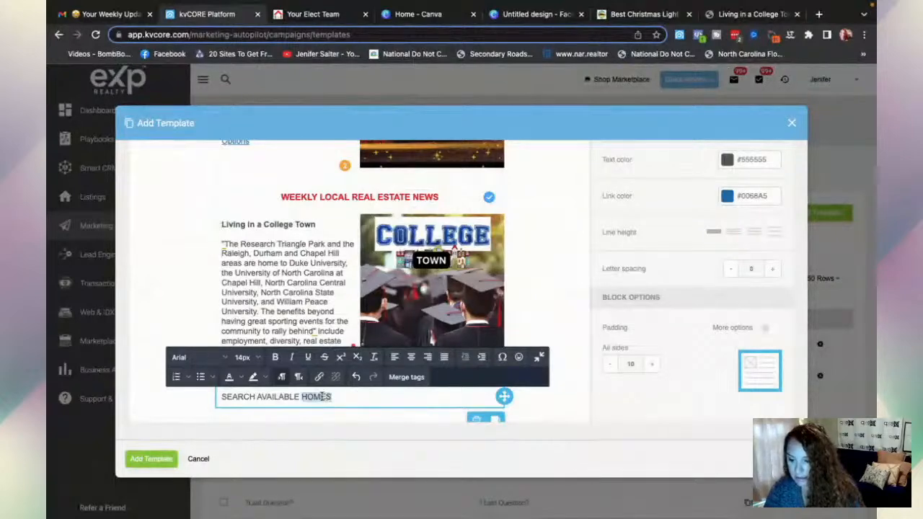
pyautogui.click(258, 359)
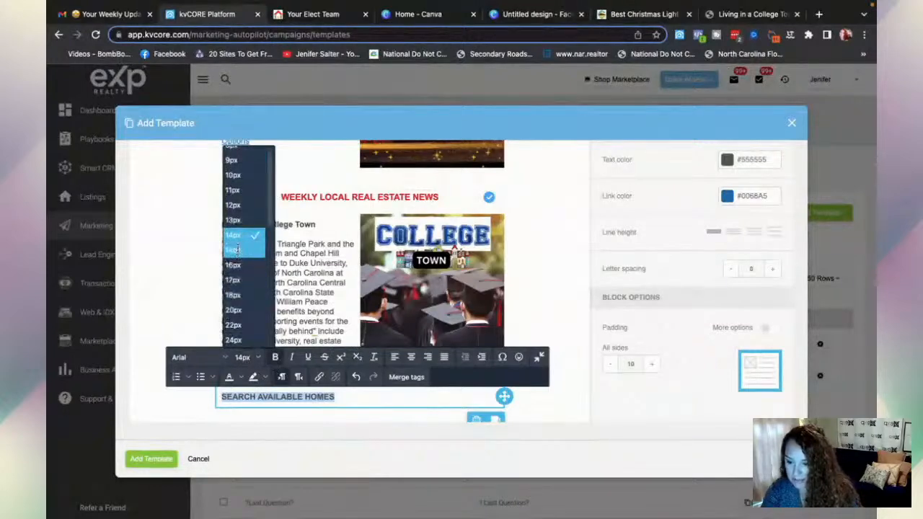
pyautogui.click(237, 250)
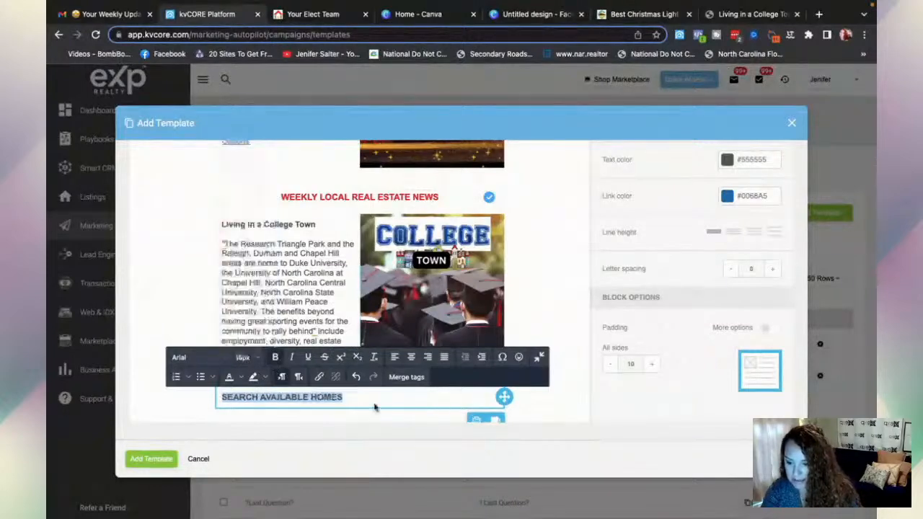
pyautogui.click(411, 357)
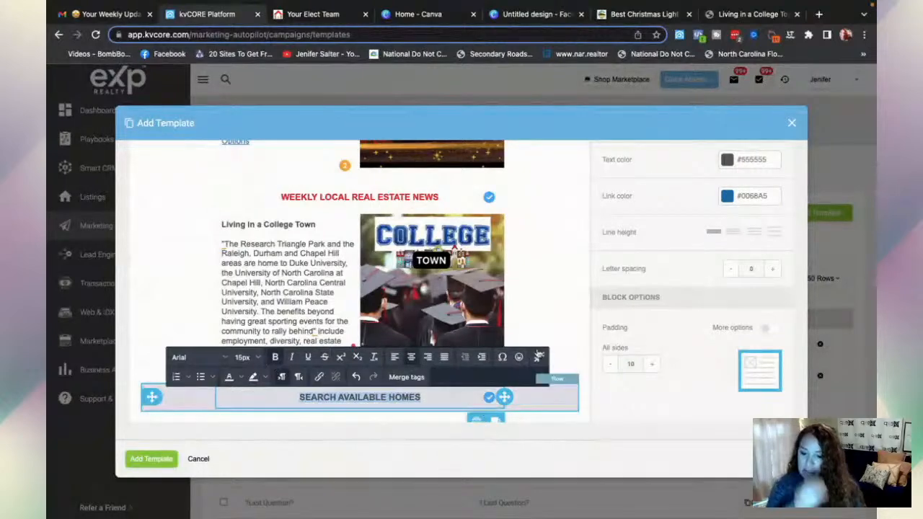
pyautogui.scroll(-1, 541, 356)
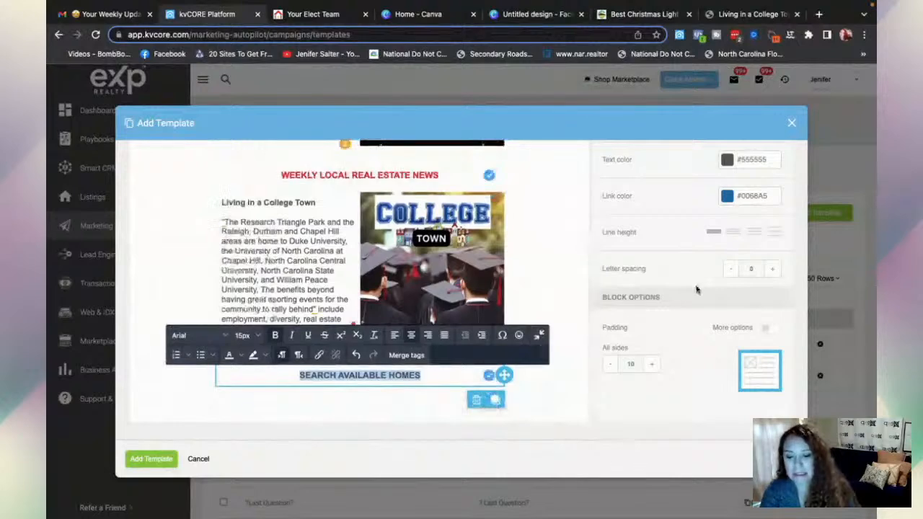
pyautogui.scroll(4, 695, 289)
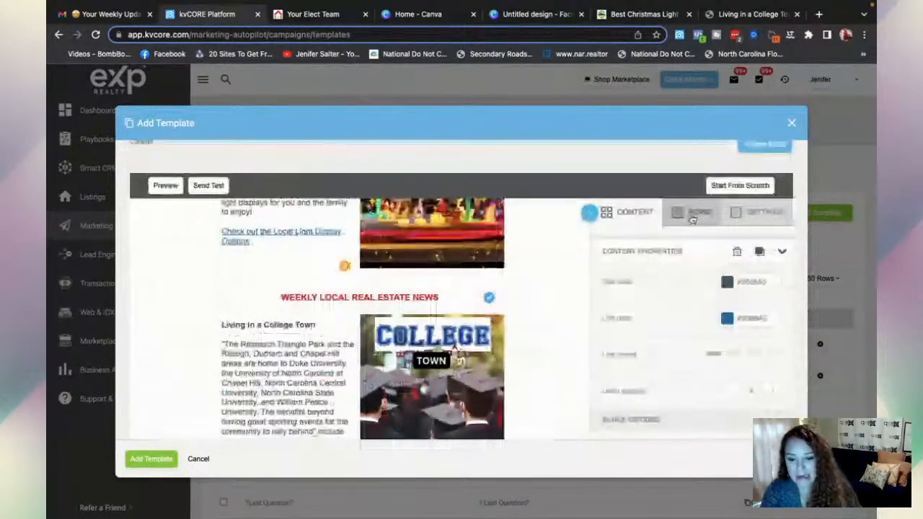
# - Add a three-column row below the SEARCH AVAILABLE HOMES heading
pyautogui.click(692, 216)
pyautogui.scroll(-3, 445, 375)
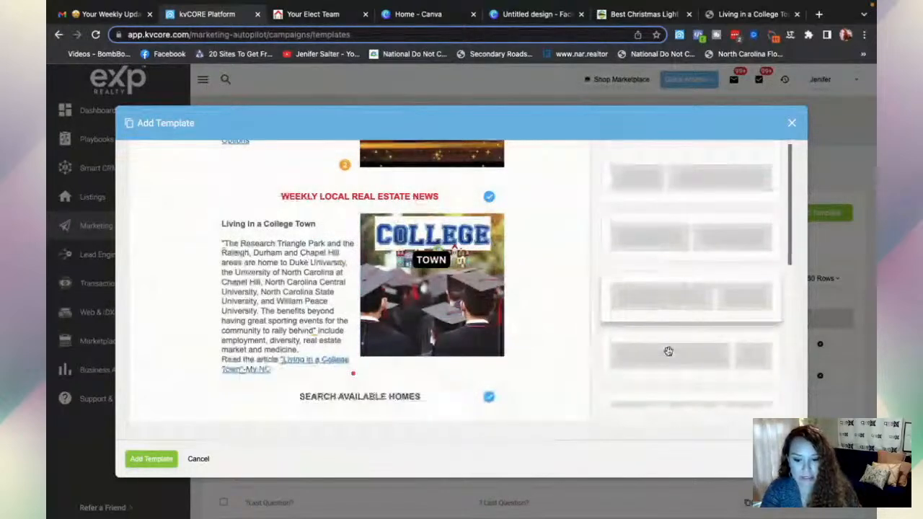
pyautogui.scroll(-1, 669, 351)
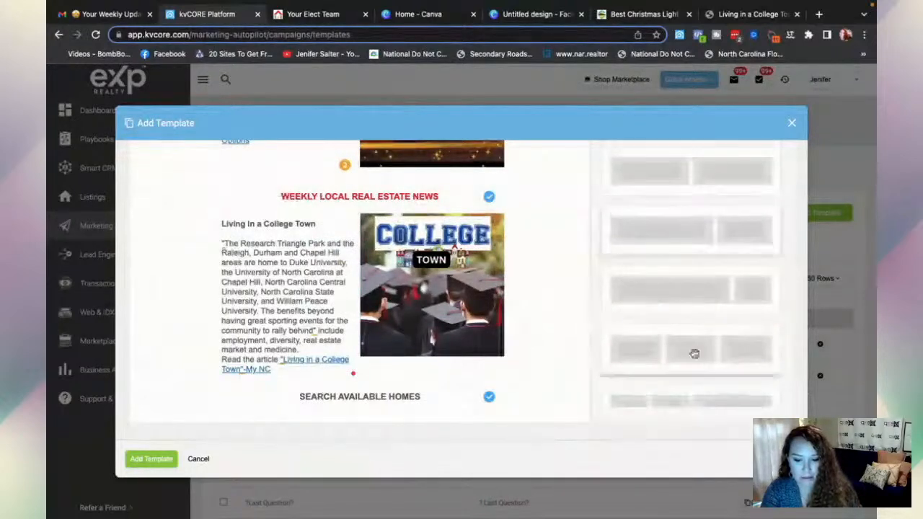
pyautogui.moveTo(693, 353); pyautogui.dragTo(349, 411)
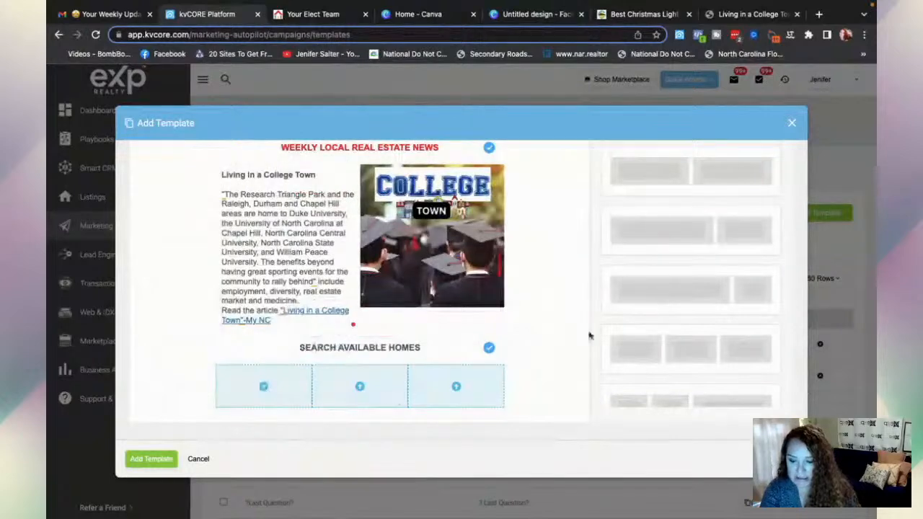
# - Place a Button in each of the row's three columns
pyautogui.scroll(5, 686, 309)
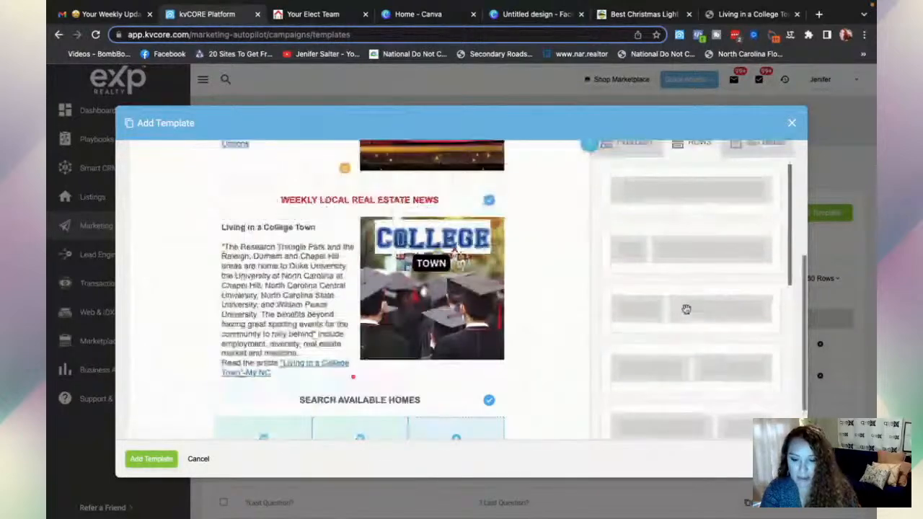
pyautogui.scroll(3, 686, 309)
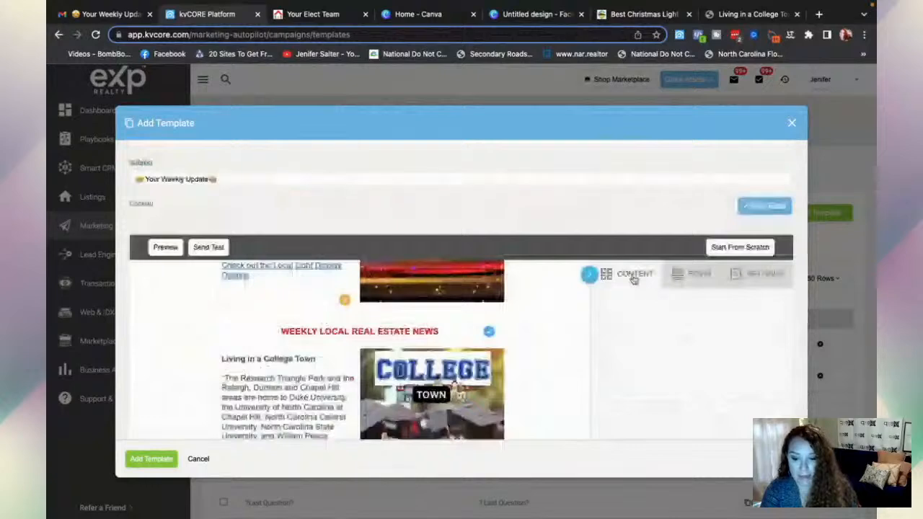
pyautogui.scroll(-2, 702, 253)
pyautogui.scroll(-2, 702, 253)
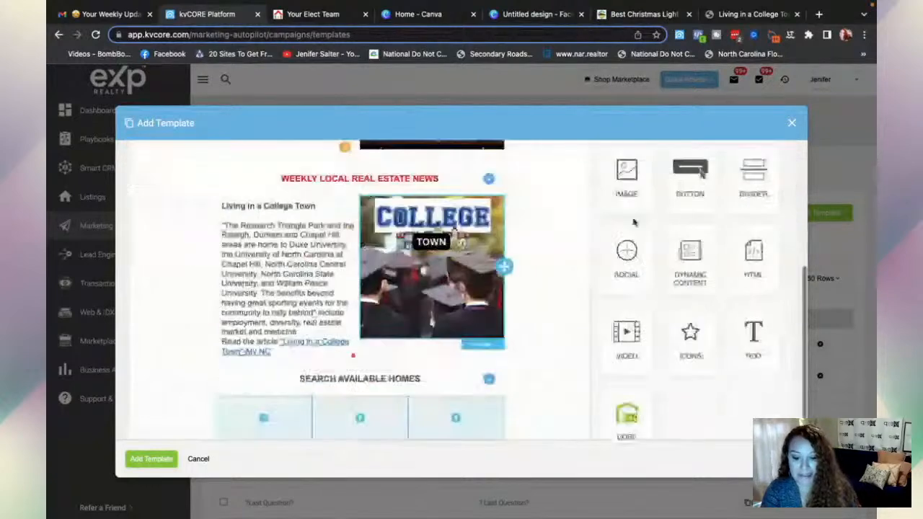
pyautogui.moveTo(690, 176); pyautogui.dragTo(289, 413)
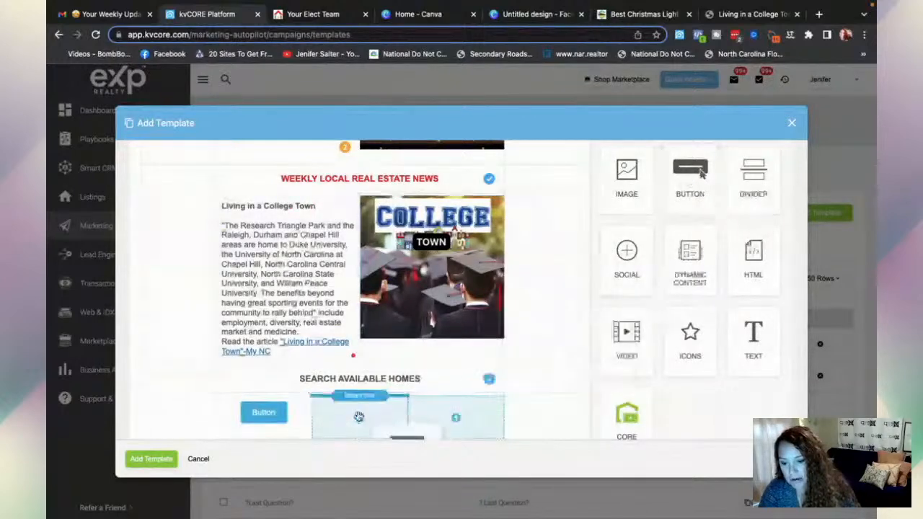
pyautogui.moveTo(362, 413); pyautogui.dragTo(362, 413)
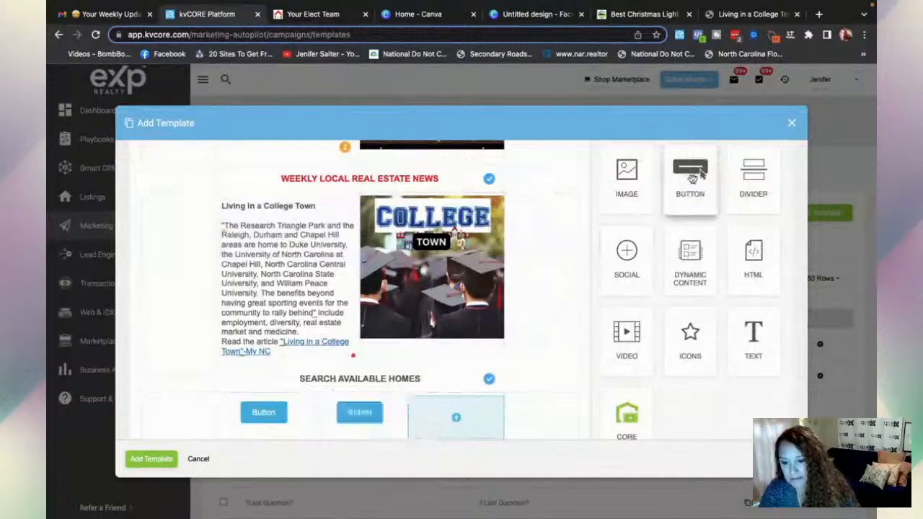
pyautogui.moveTo(693, 177); pyautogui.dragTo(450, 413)
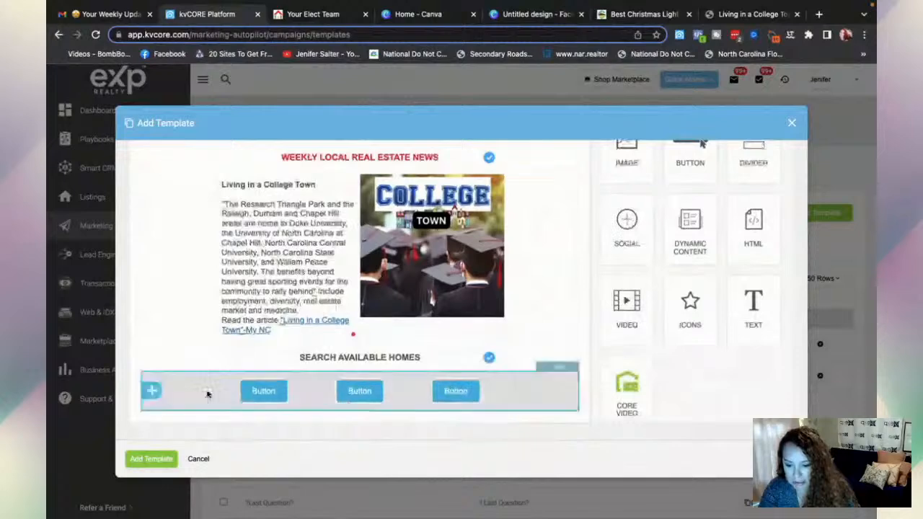
# - Duplicate the three-button row twice to make three identical button rows
pyautogui.click(560, 389)
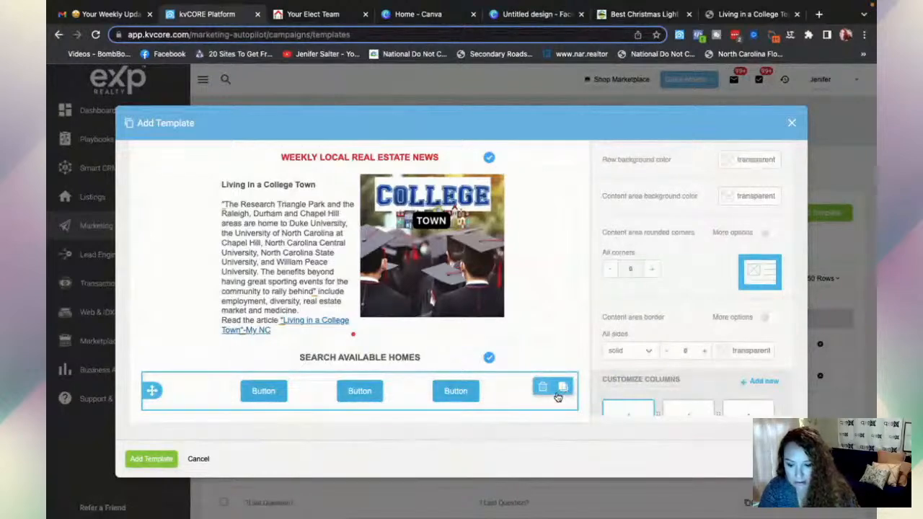
pyautogui.click(563, 388)
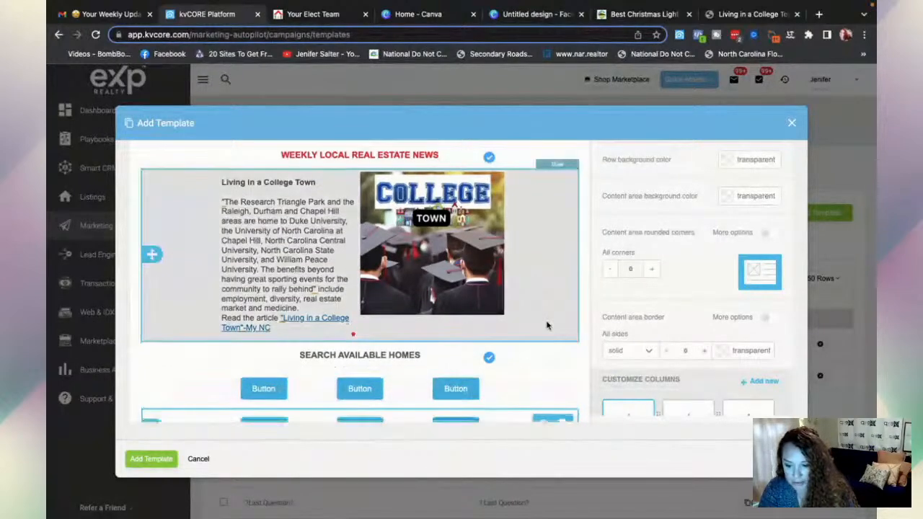
pyautogui.scroll(-1, 547, 326)
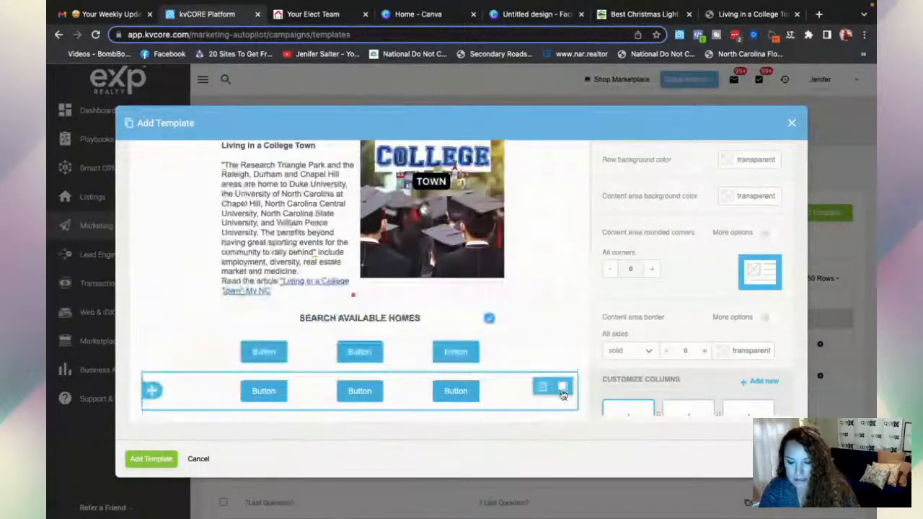
pyautogui.click(562, 390)
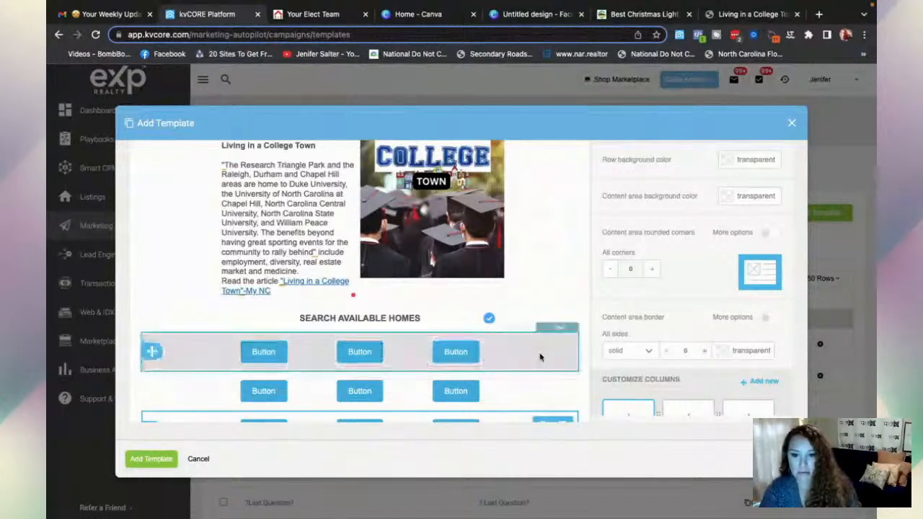
pyautogui.click(540, 357)
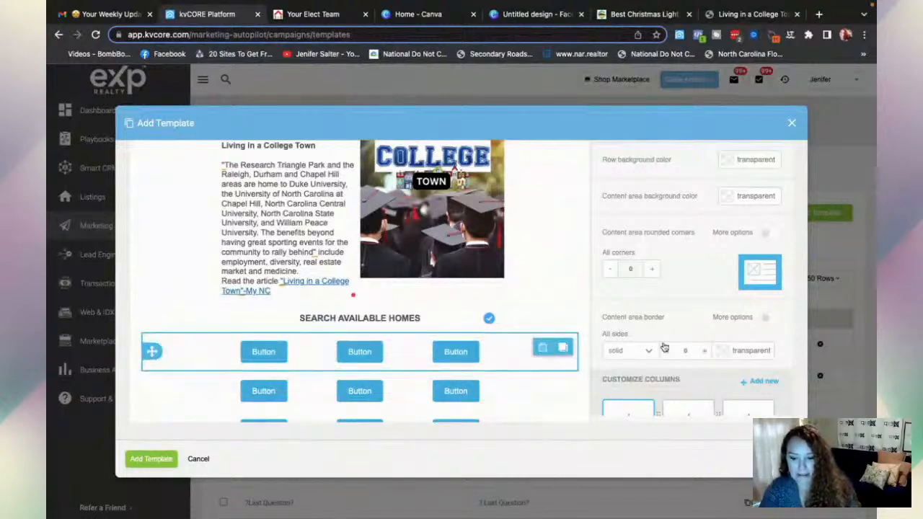
pyautogui.scroll(-1, 703, 334)
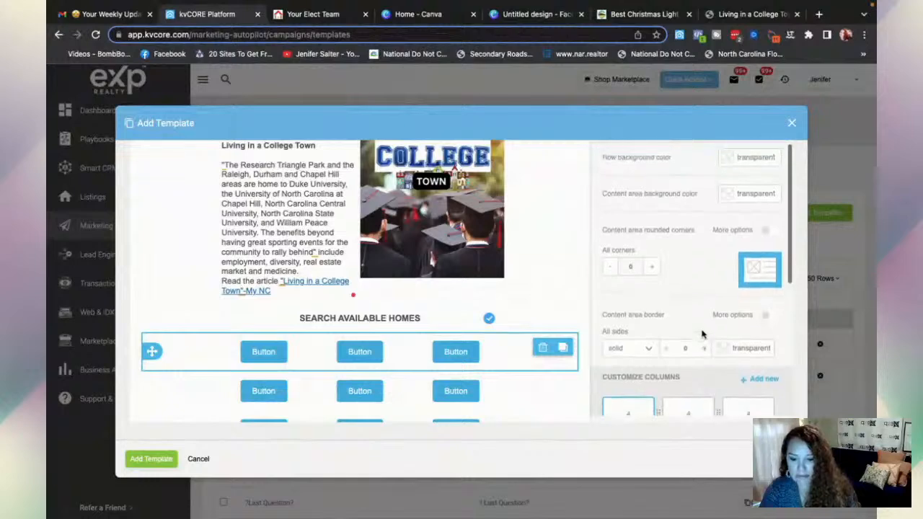
pyautogui.scroll(-2, 703, 334)
pyautogui.scroll(2, 703, 334)
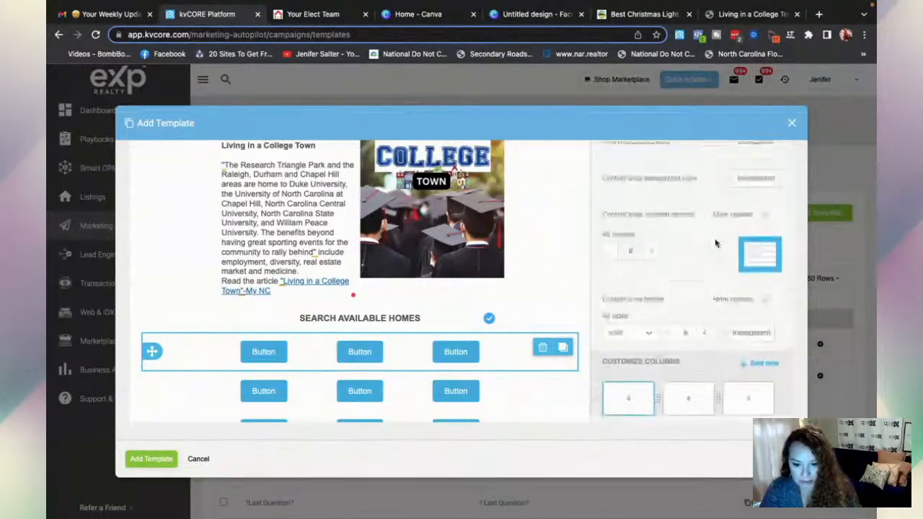
# - Give the top and second button rows a blue #0068a5 background
pyautogui.click(728, 181)
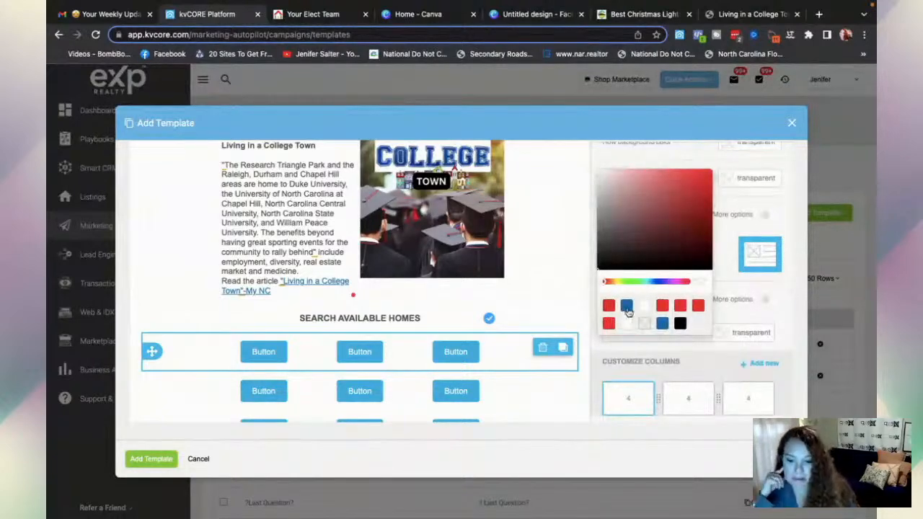
pyautogui.click(627, 307)
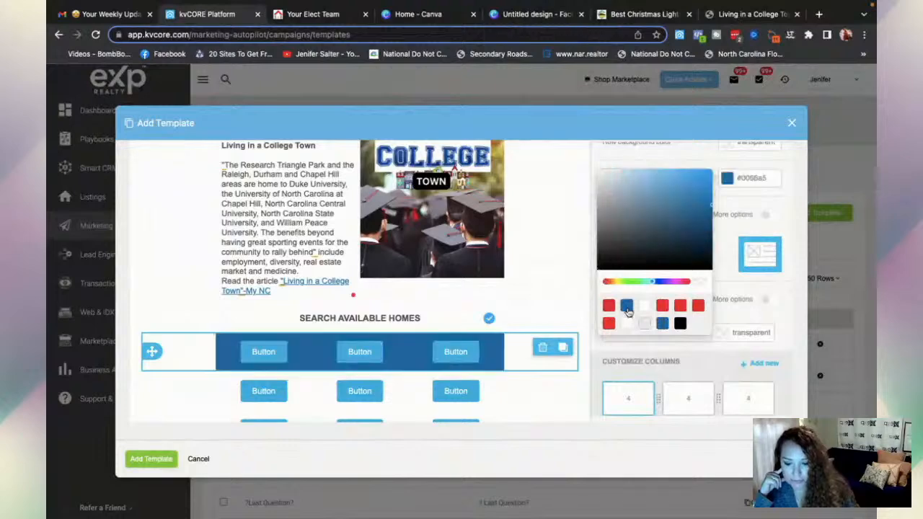
pyautogui.click(530, 392)
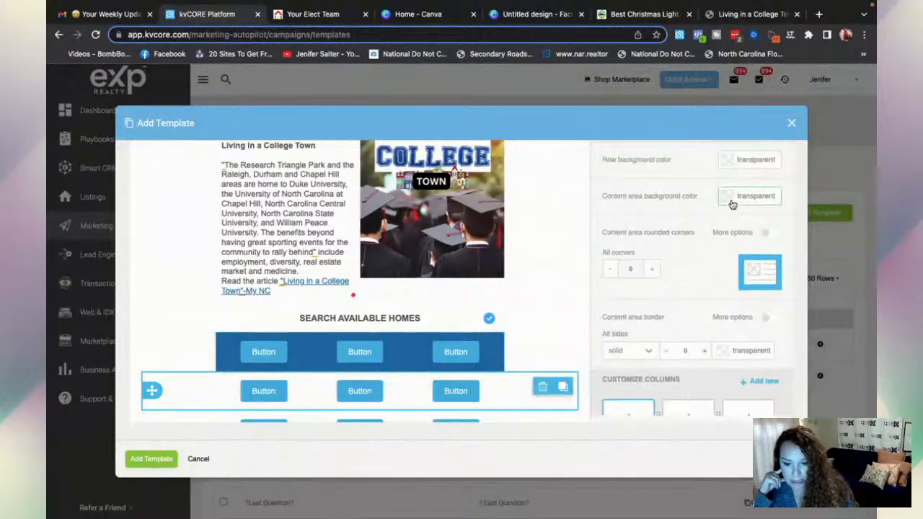
pyautogui.click(732, 202)
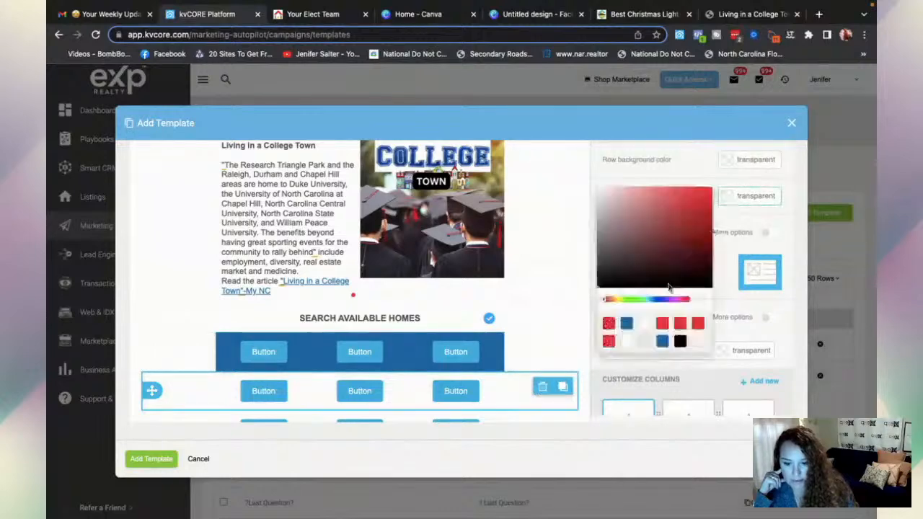
pyautogui.click(627, 325)
# - Give the third button row the same blue #0068a5 background
pyautogui.scroll(-1, 487, 382)
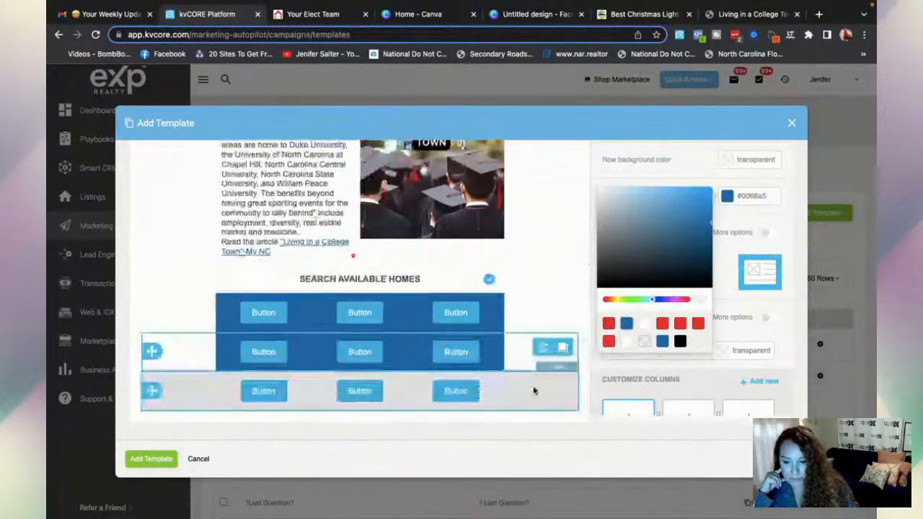
pyautogui.click(534, 390)
pyautogui.scroll(2, 659, 284)
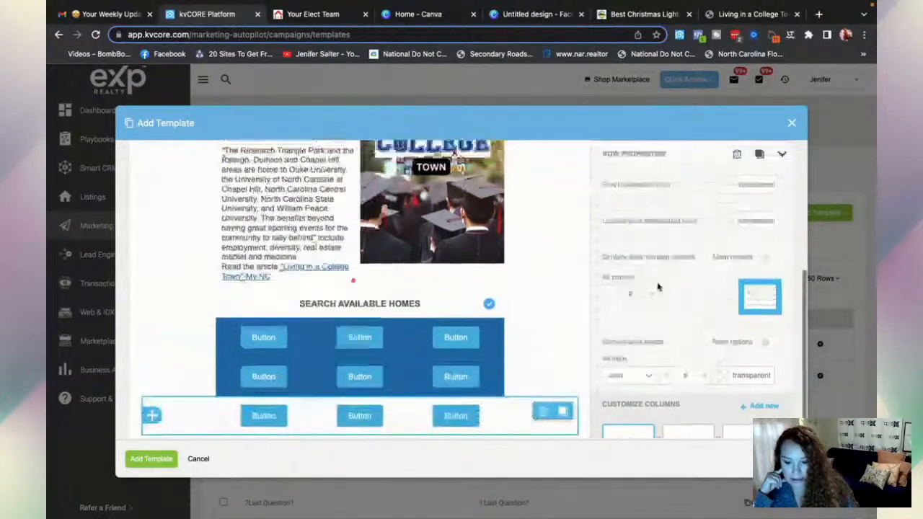
pyautogui.click(739, 254)
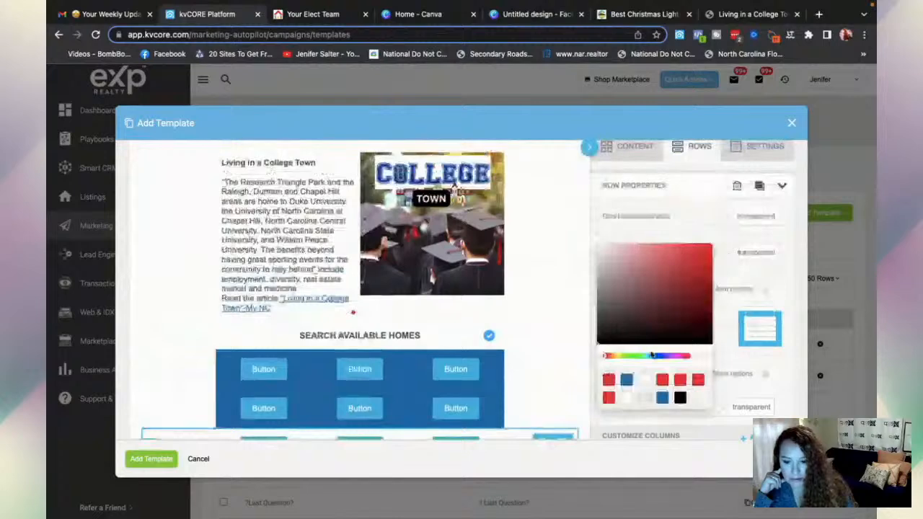
pyautogui.click(626, 385)
pyautogui.scroll(-2, 547, 382)
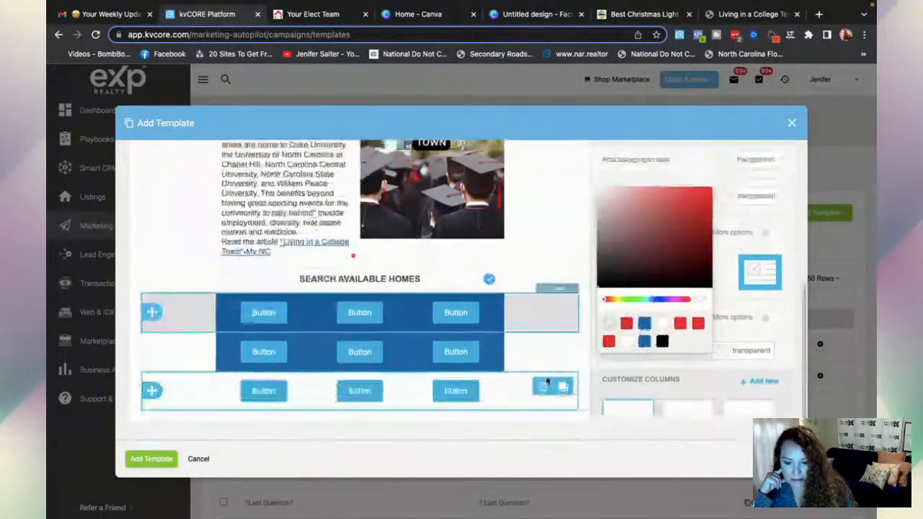
pyautogui.click(645, 342)
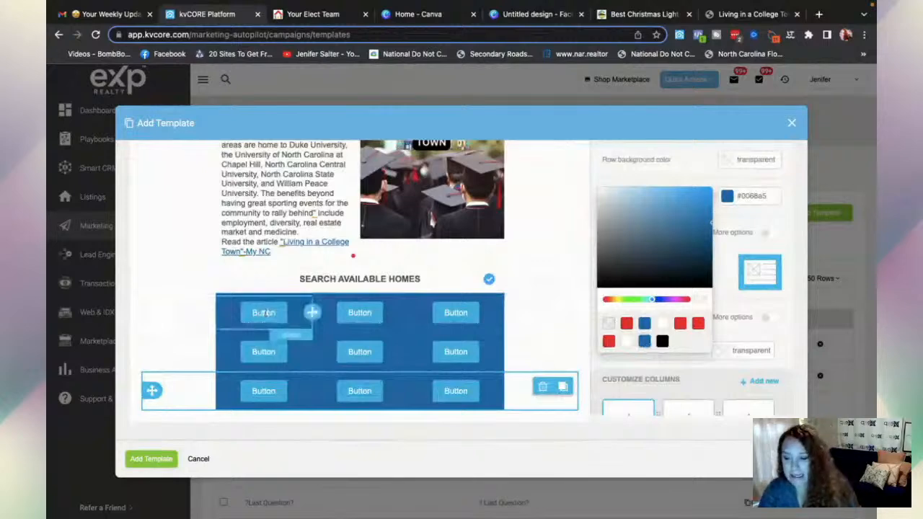
pyautogui.click(264, 312)
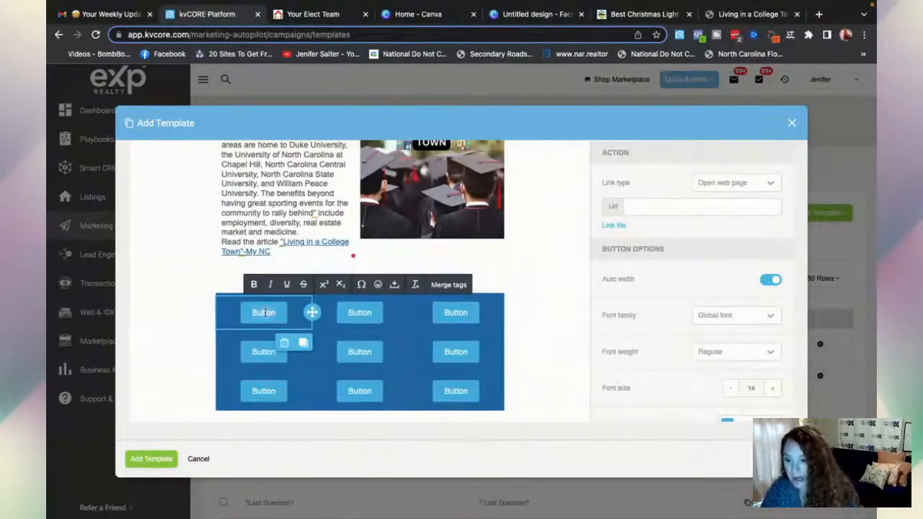
# - Label the top-row buttons Raleigh, Wake Forest and Garner
pyautogui.doubleClick(263, 312)
pyautogui.write('Raleigh')
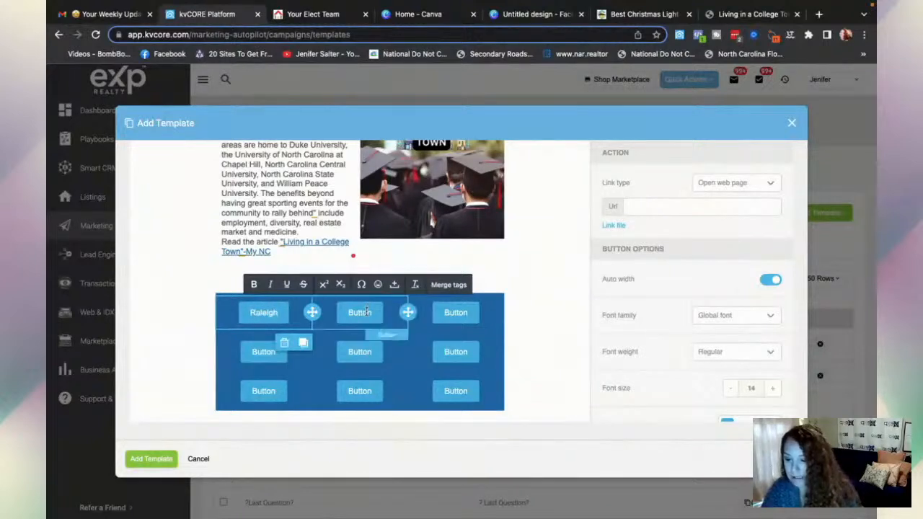
pyautogui.click(367, 311)
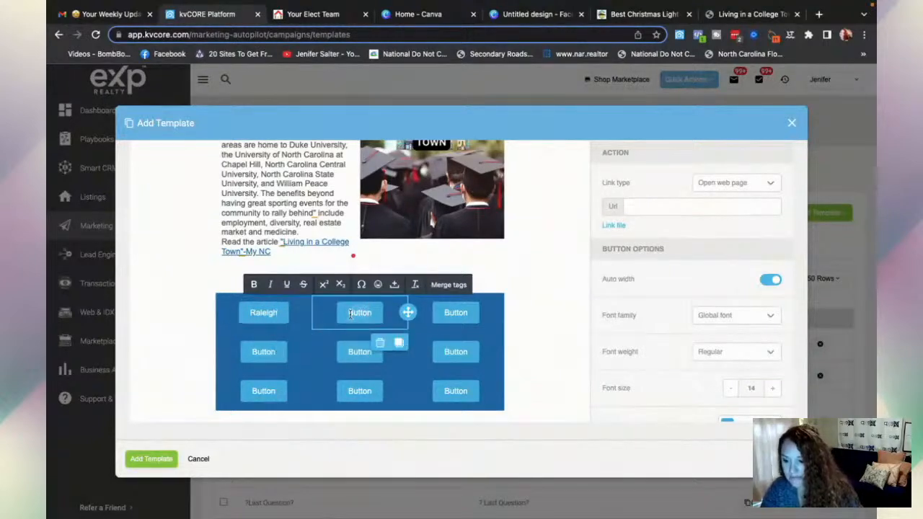
pyautogui.click(344, 313)
pyautogui.write('Wake Forest')
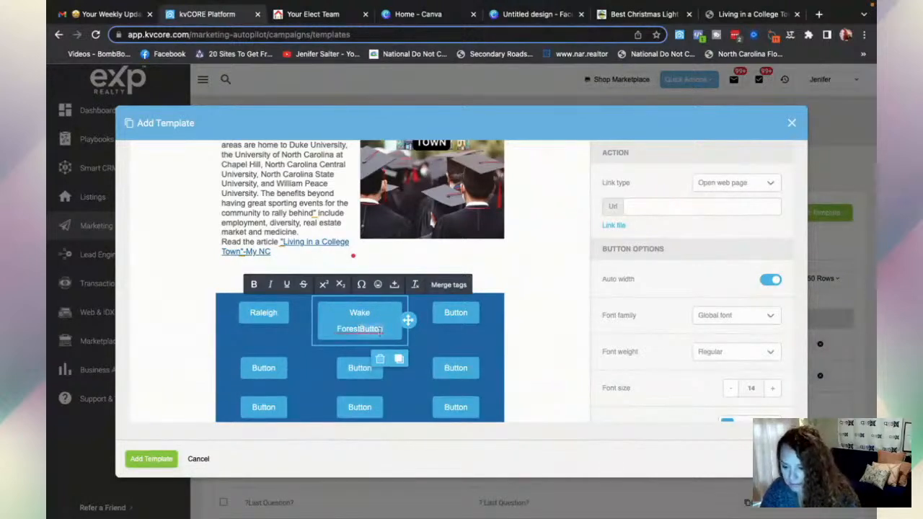
pyautogui.press('BackSpace')
pyautogui.press('BackSpace')
pyautogui.press('BackSpace')
pyautogui.press('BackSpace')
pyautogui.press('BackSpace')
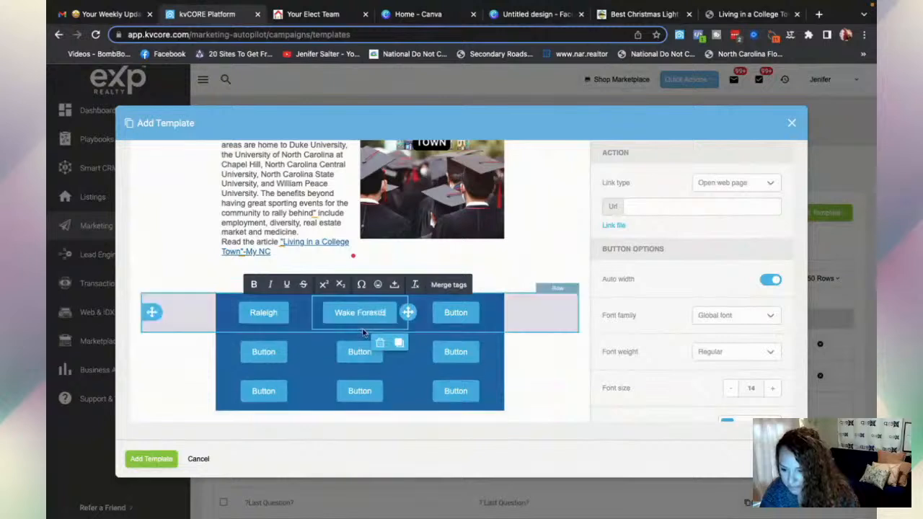
pyautogui.press('BackSpace')
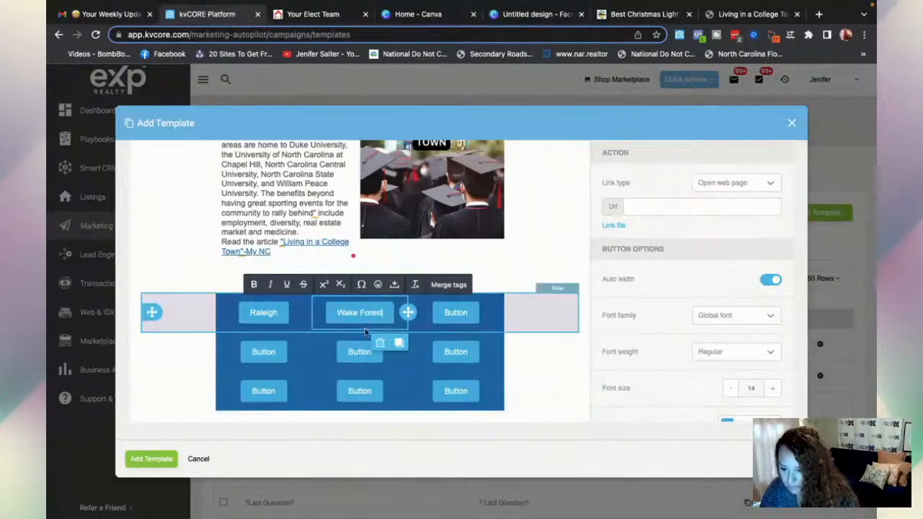
pyautogui.click(450, 314)
pyautogui.doubleClick(450, 314)
pyautogui.write('Garner')
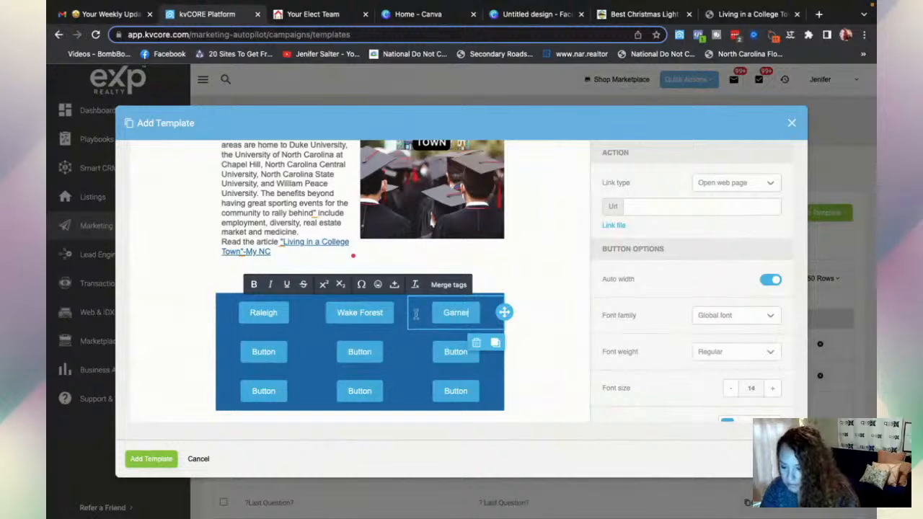
# - Label the middle-row buttons Cary, Durham and WAKE
pyautogui.click(263, 351)
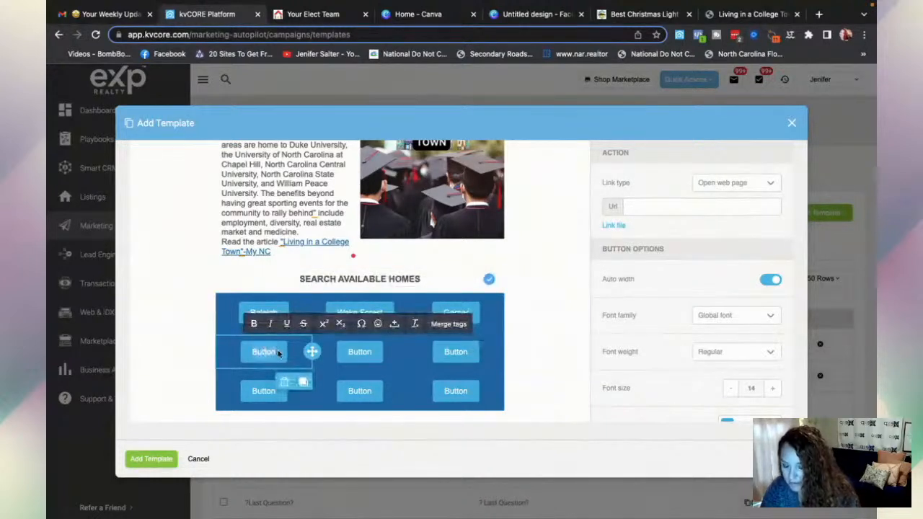
pyautogui.doubleClick(278, 353)
pyautogui.write('Cary')
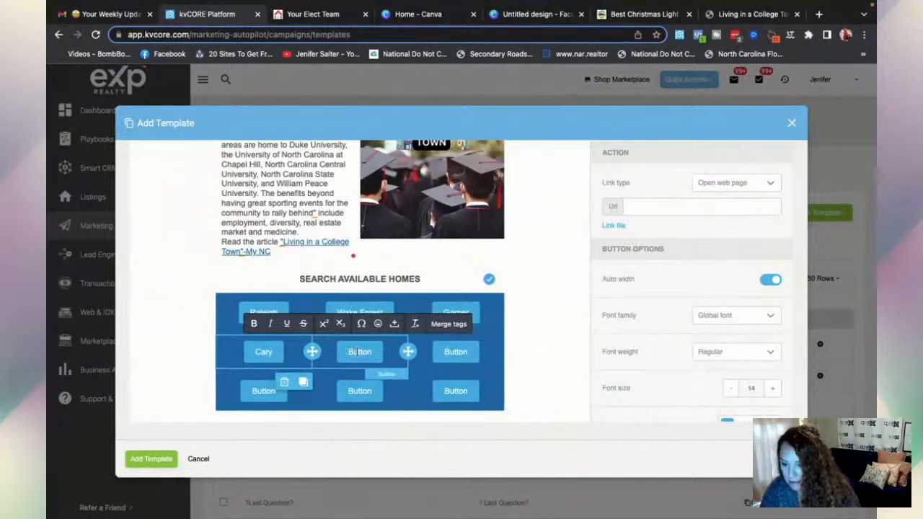
pyautogui.click(356, 351)
pyautogui.doubleClick(356, 351)
pyautogui.write('Durha')
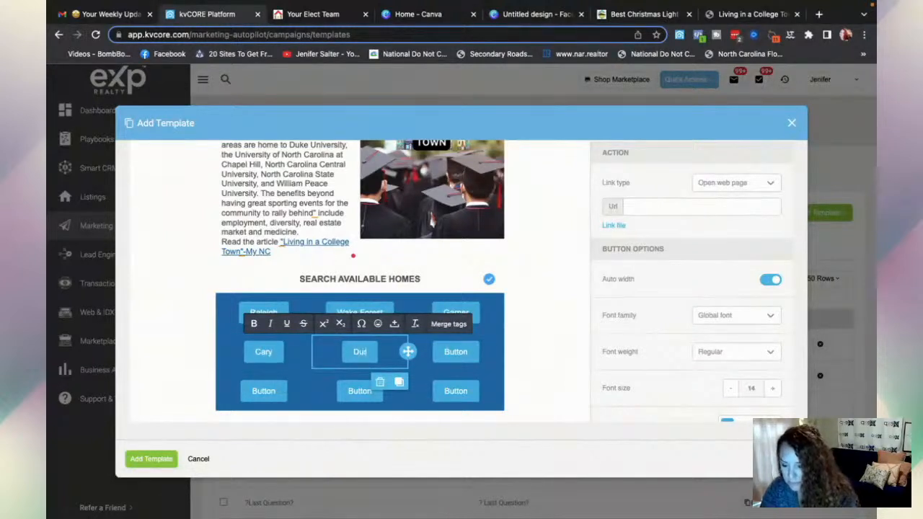
pyautogui.write('m')
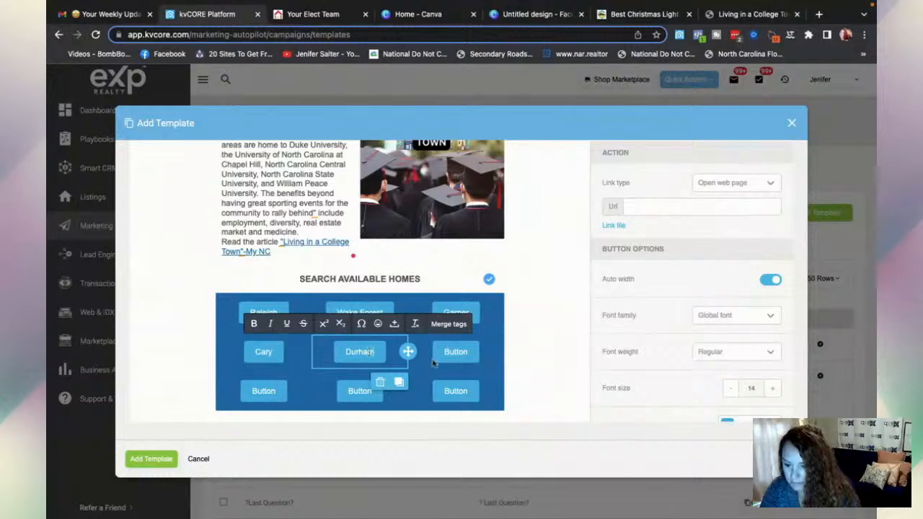
pyautogui.click(455, 352)
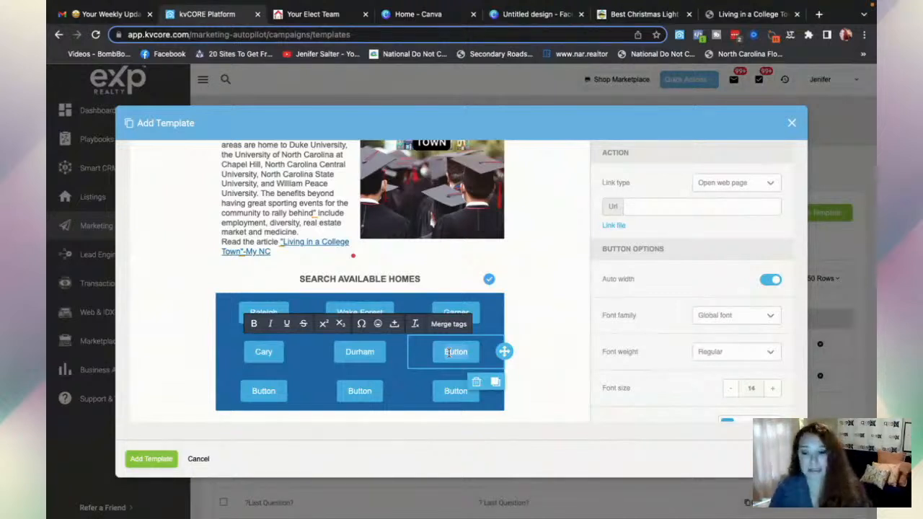
pyautogui.doubleClick(448, 353)
pyautogui.write('WA')
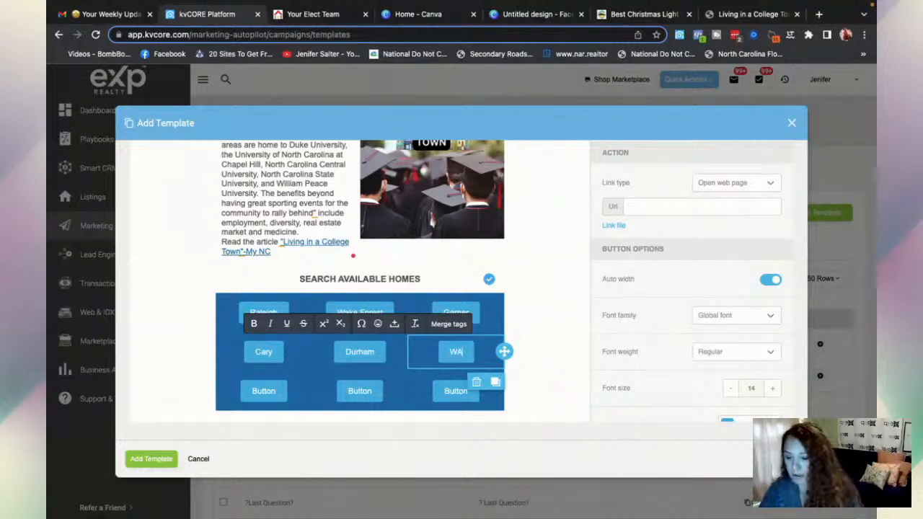
pyautogui.write('KE')
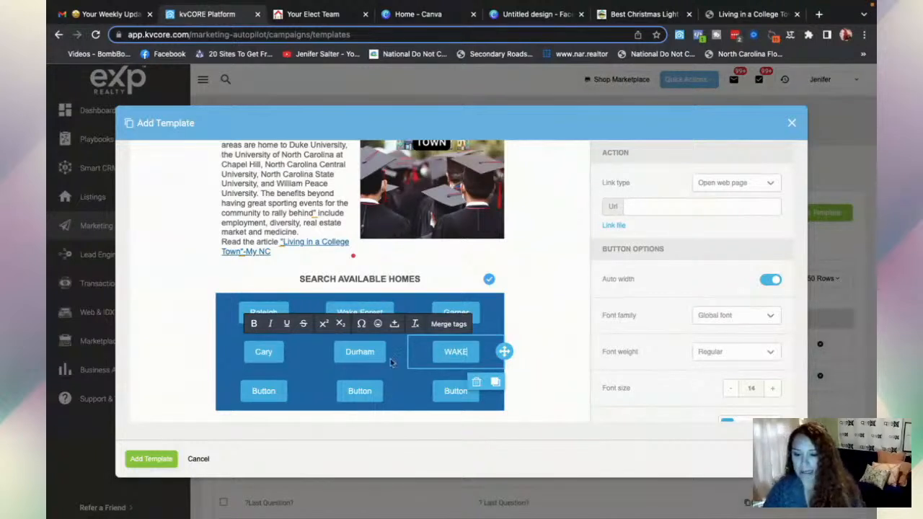
# - Label the bottom-row buttons Franklin, Harnett and Wayne
pyautogui.doubleClick(266, 390)
pyautogui.write('Franklin')
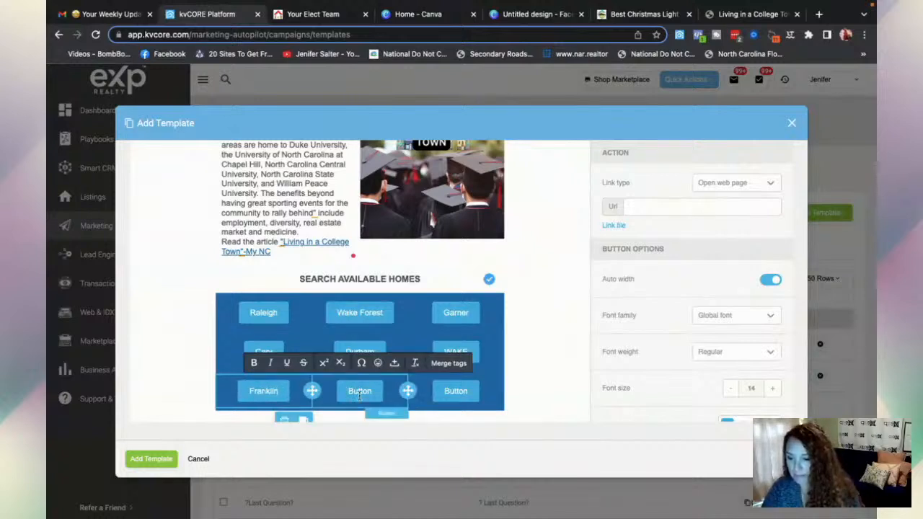
pyautogui.click(361, 394)
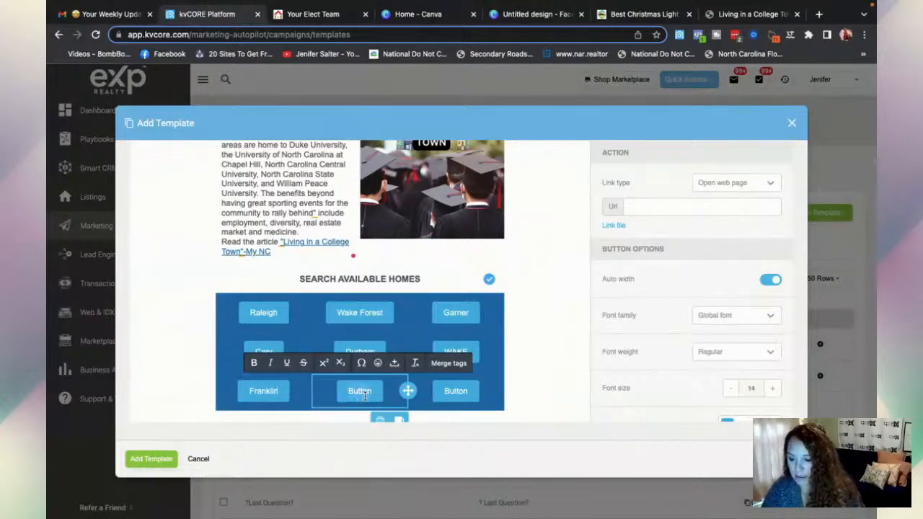
pyautogui.doubleClick(364, 394)
pyautogui.write('Harnett')
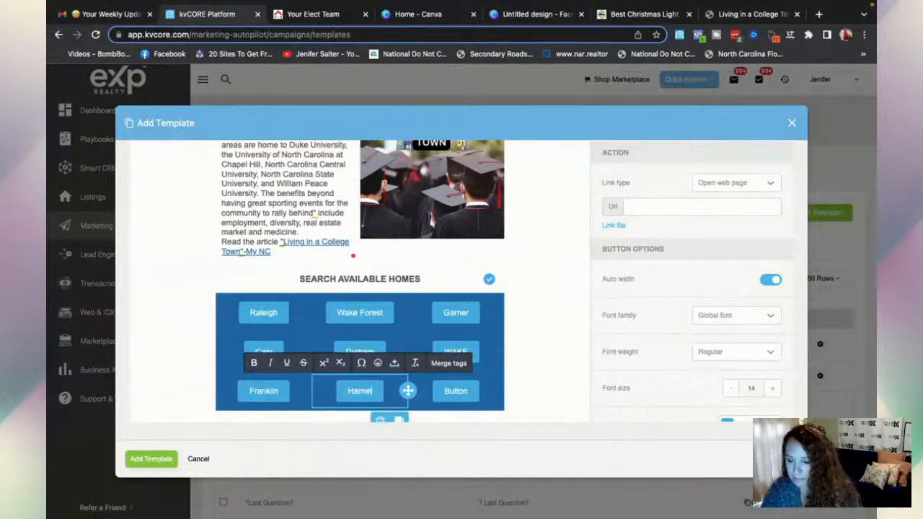
pyautogui.click(455, 390)
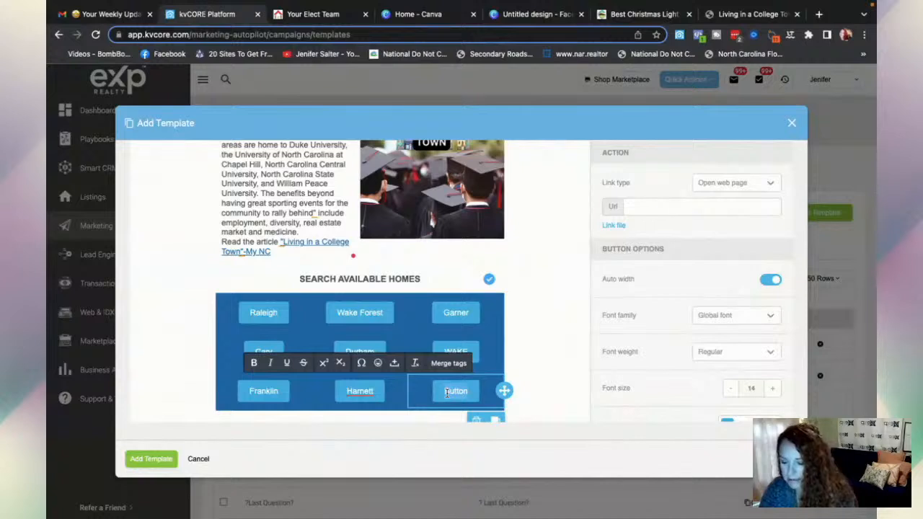
pyautogui.doubleClick(447, 391)
pyautogui.write('Wayne')
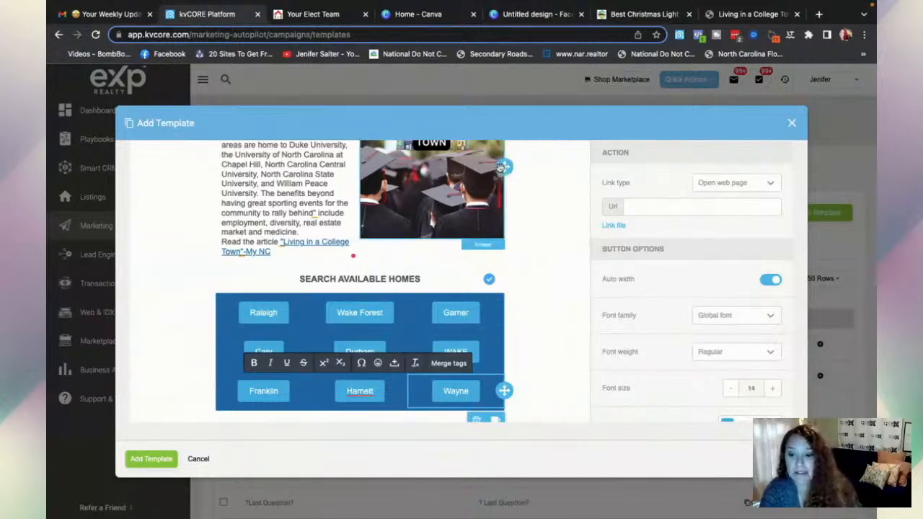
pyautogui.click(318, 16)
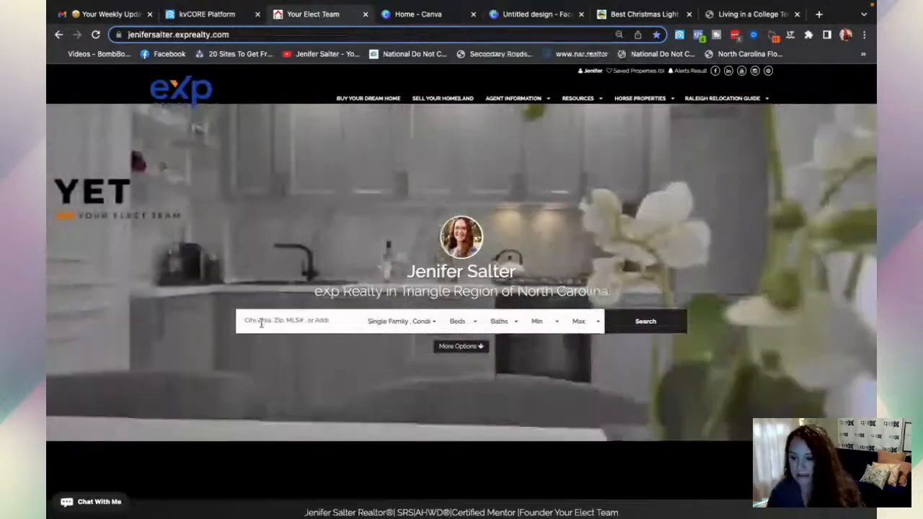
# - Search the IDX website for homes in Raleigh, NC, returning 800 results
pyautogui.click(262, 324)
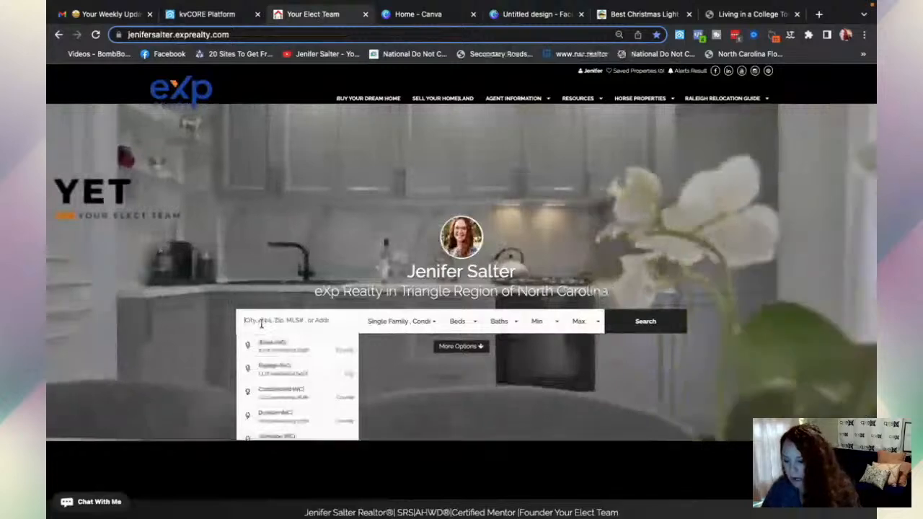
pyautogui.write('ralei')
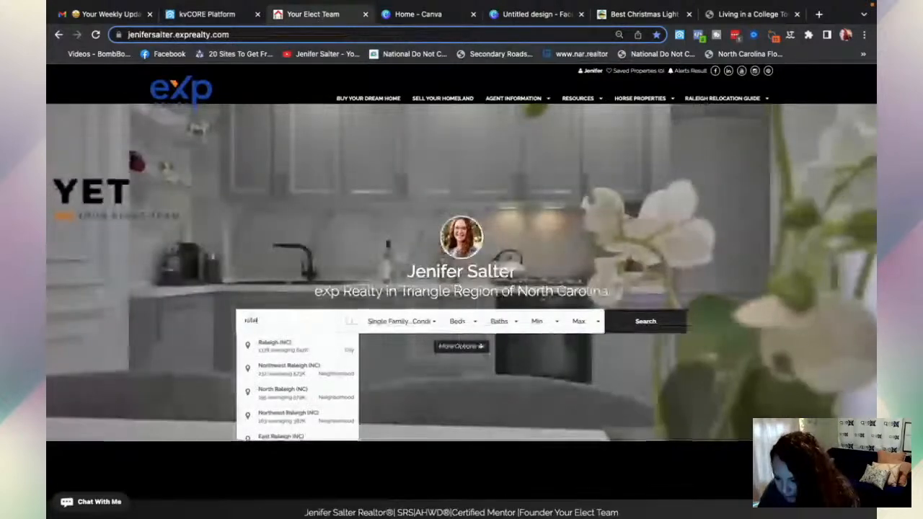
pyautogui.click(264, 346)
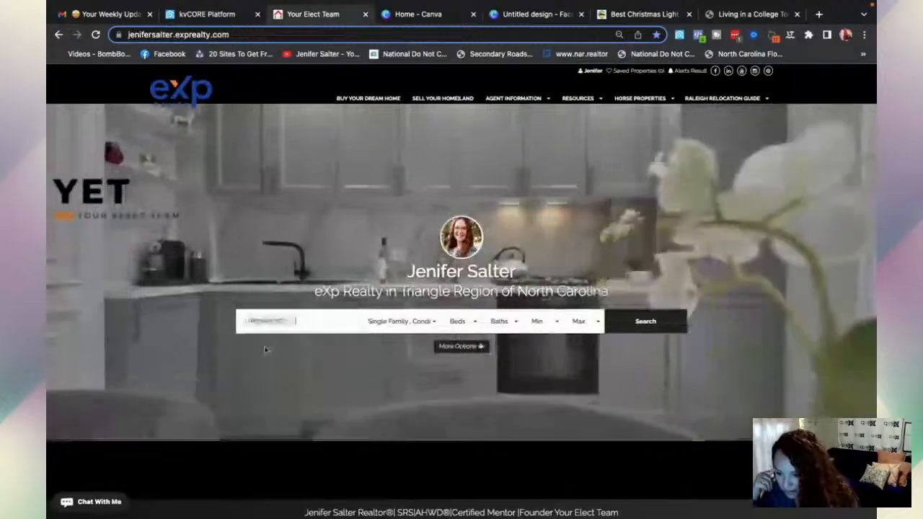
pyautogui.click(645, 322)
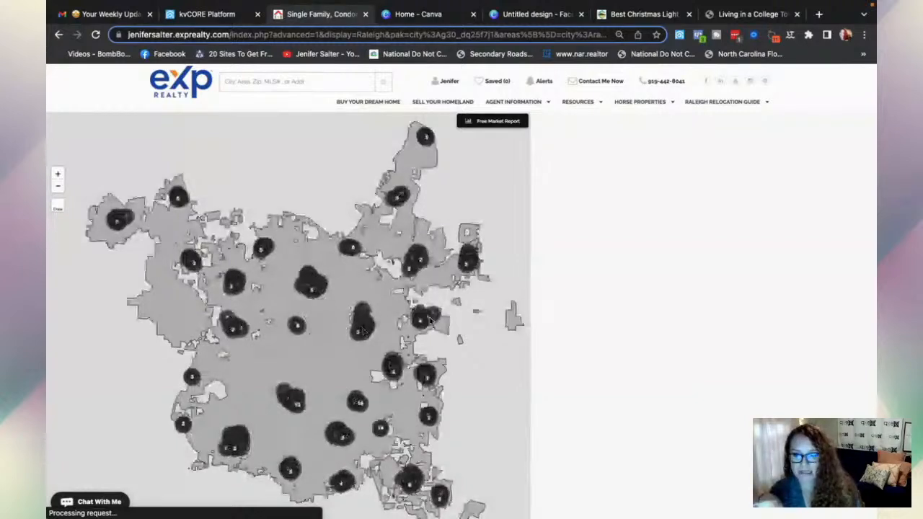
# - Copy the Raleigh results page URL from the address bar and return to kvCORE
pyautogui.moveTo(701, 209)
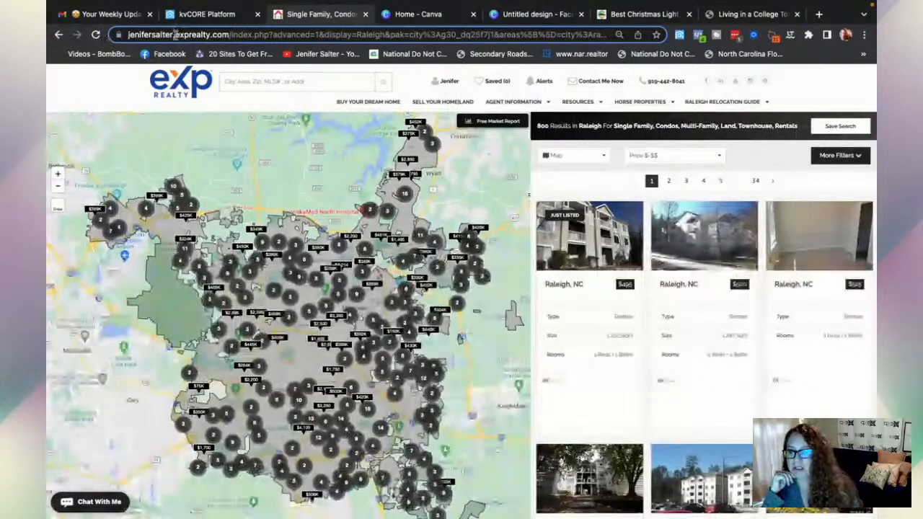
pyautogui.click(174, 34)
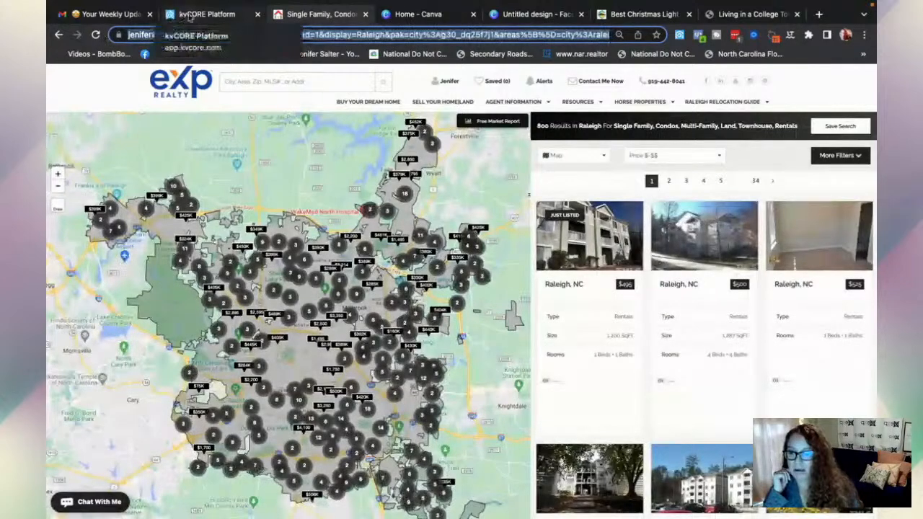
pyautogui.click(189, 16)
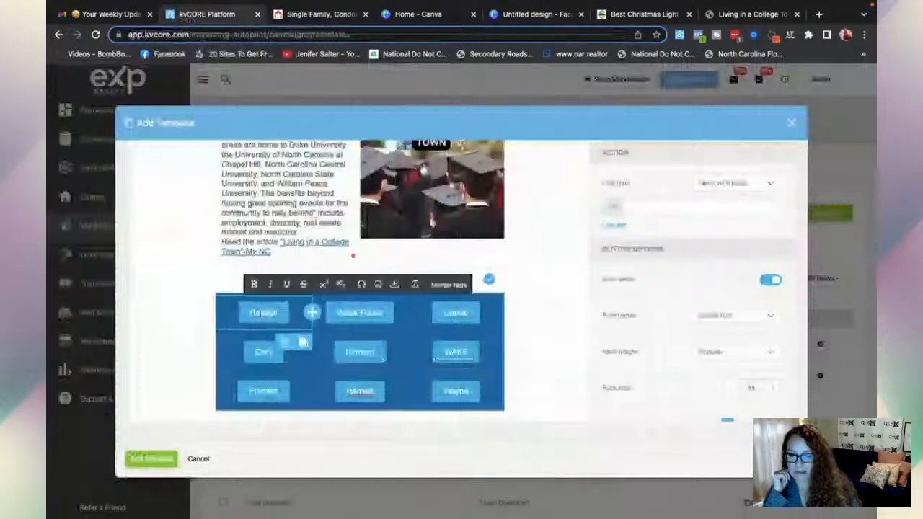
# - Paste the copied Raleigh results URL into the Raleigh button's Url field, then go back to the results page
pyautogui.click(628, 205)
pyautogui.press('super+v')
pyautogui.hotkey('ctrl', 'v')
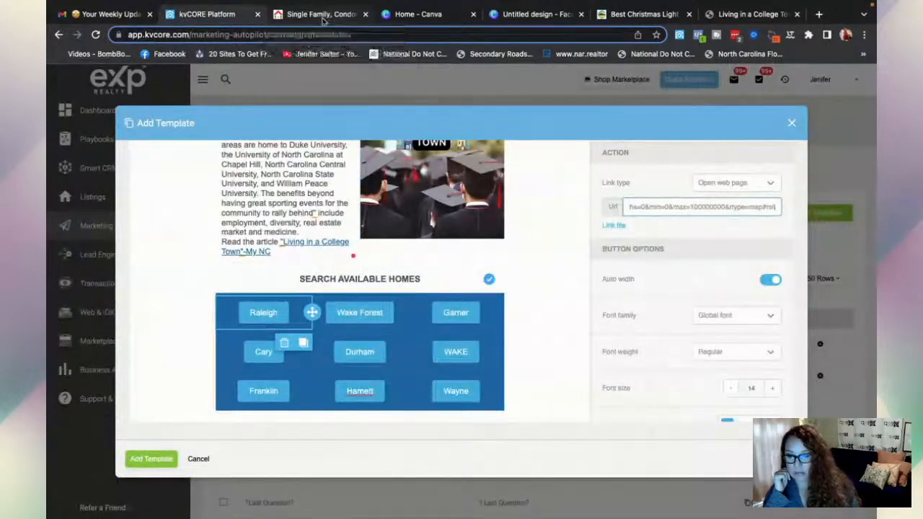
pyautogui.click(322, 16)
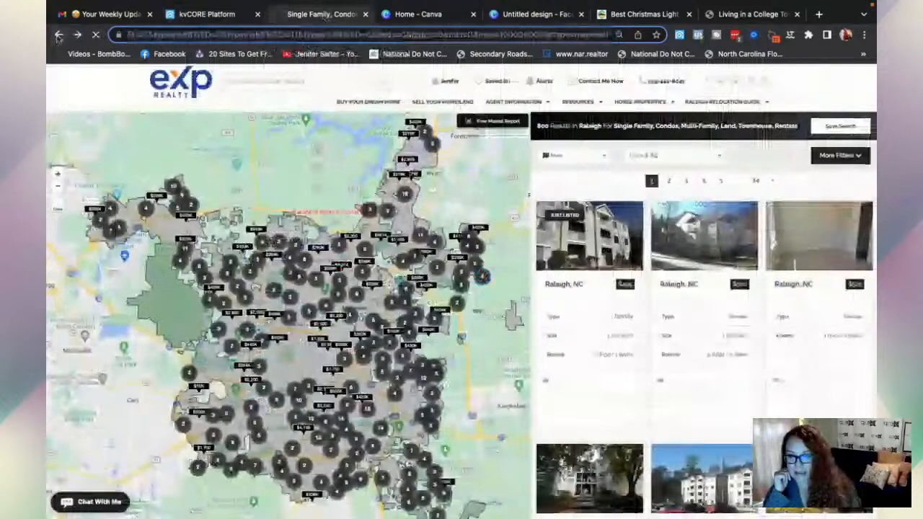
# - Search the IDX site for 'wake forest' homes (311 results) and copy the results URL for kvCORE
pyautogui.click(160, 82)
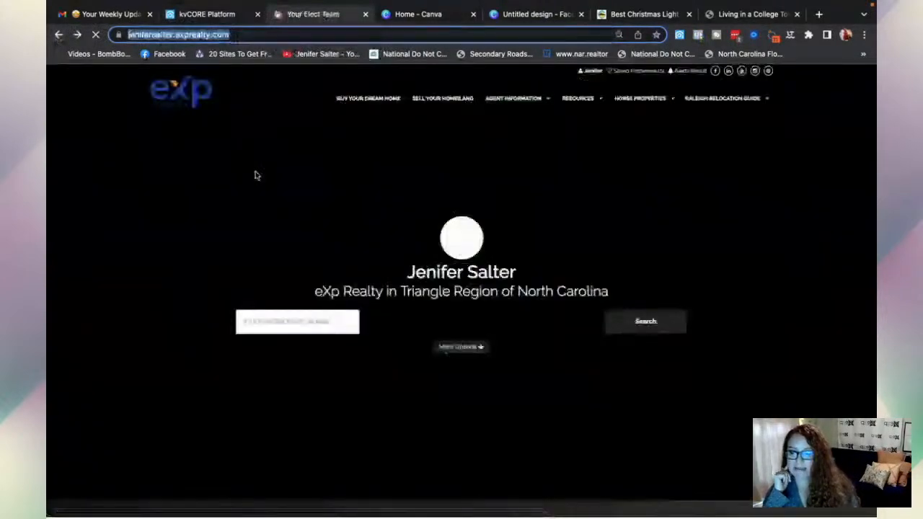
pyautogui.write('wak')
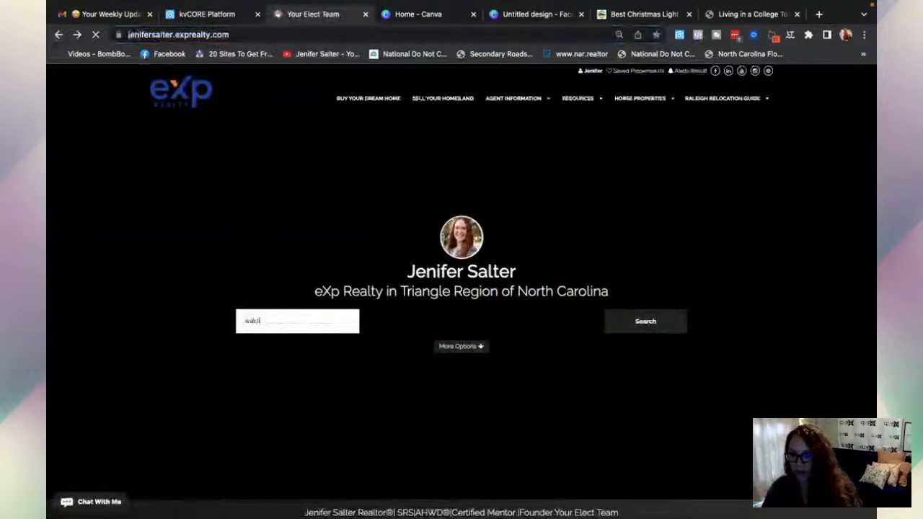
pyautogui.write('e forest')
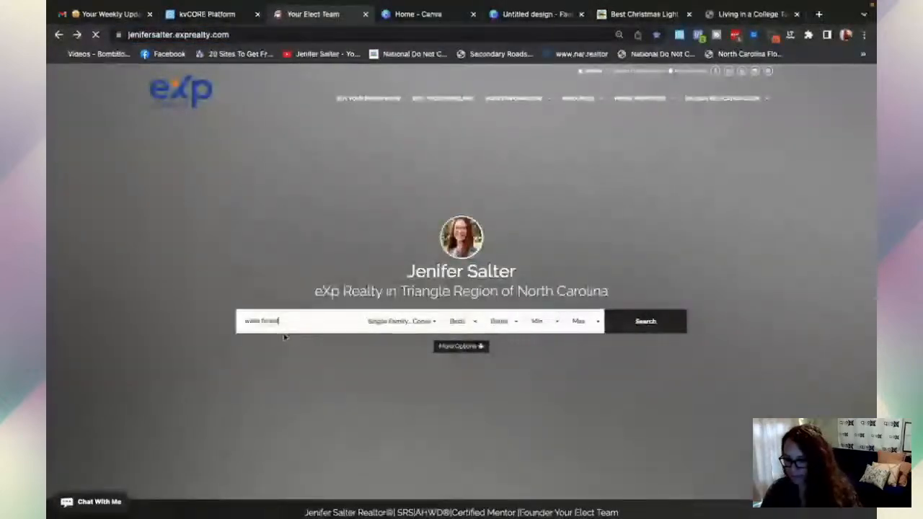
pyautogui.press('Return')
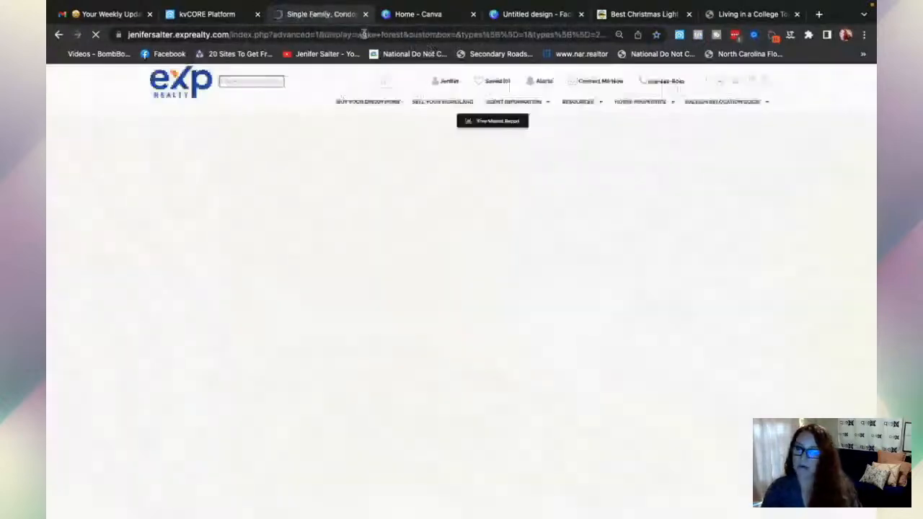
pyautogui.click(364, 34)
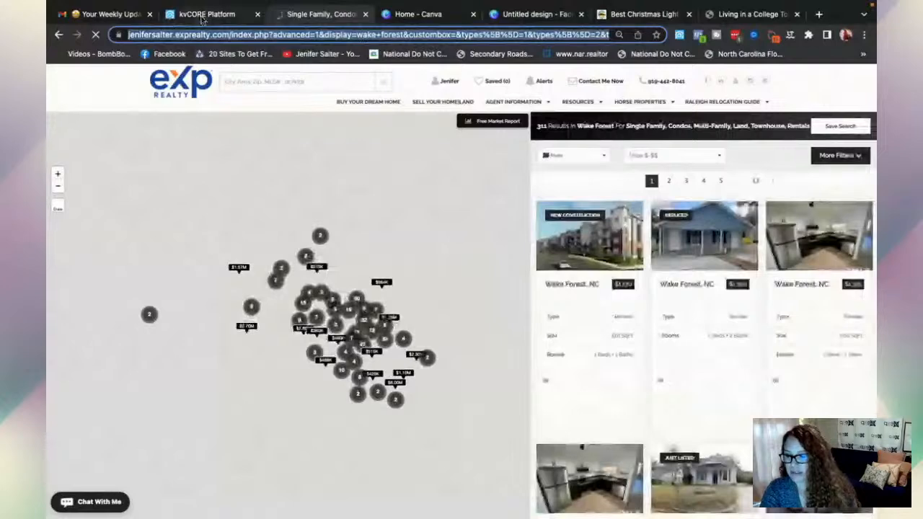
pyautogui.click(173, 16)
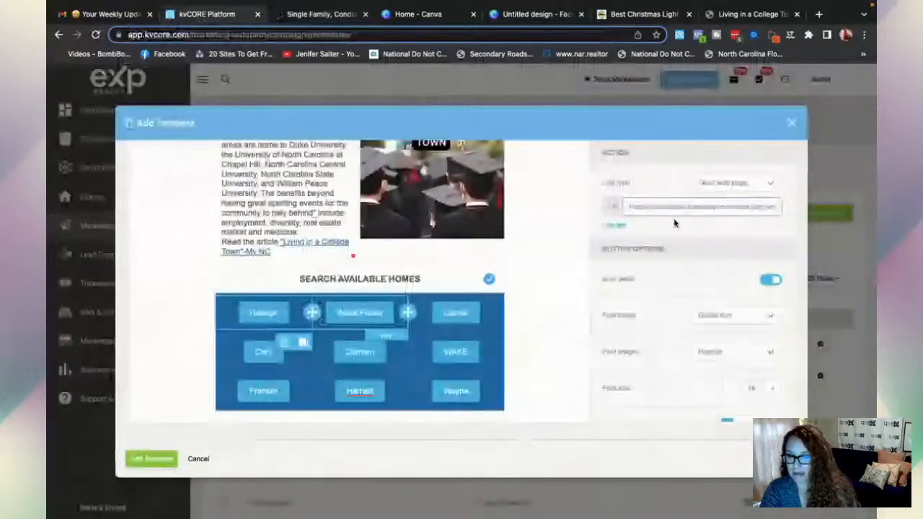
# - Link the Wake Forest button to the copied results URL, then close the Add Template editor
pyautogui.click(362, 315)
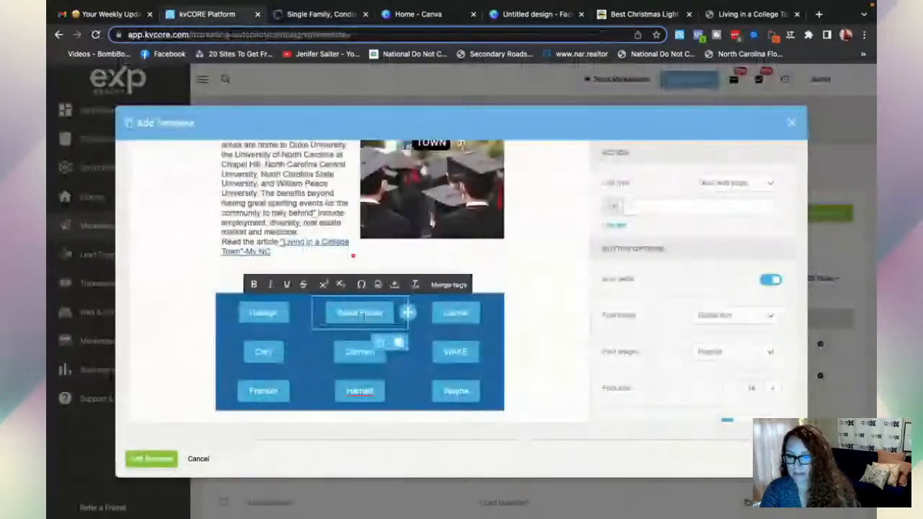
pyautogui.click(640, 209)
pyautogui.hotkey('ctrl', 'v')
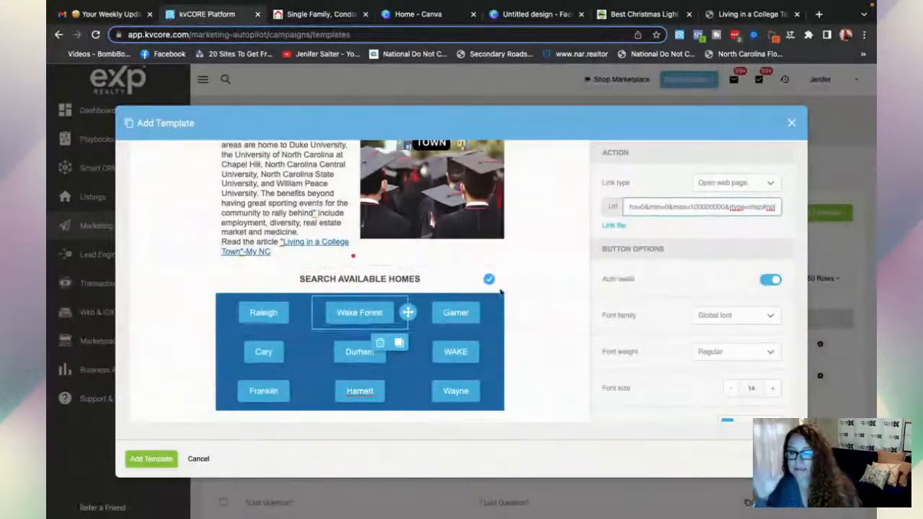
pyautogui.scroll(2, 604, 306)
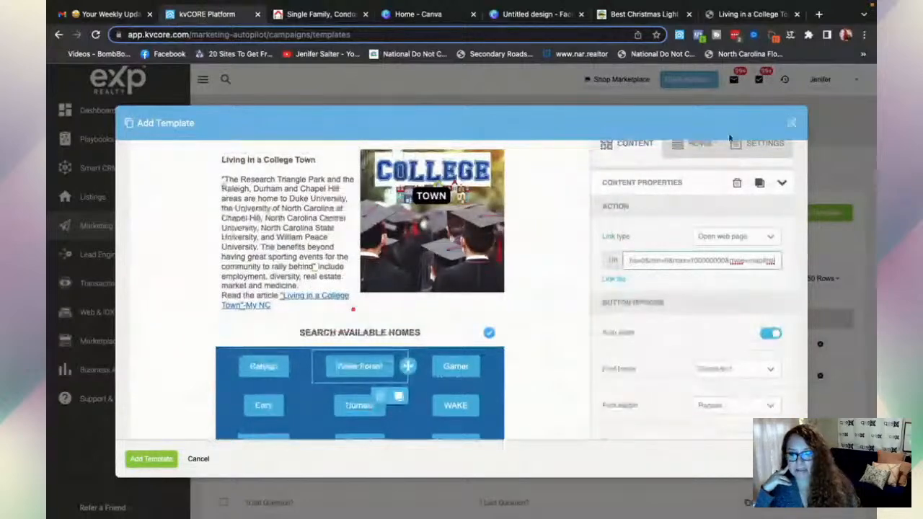
pyautogui.click(791, 123)
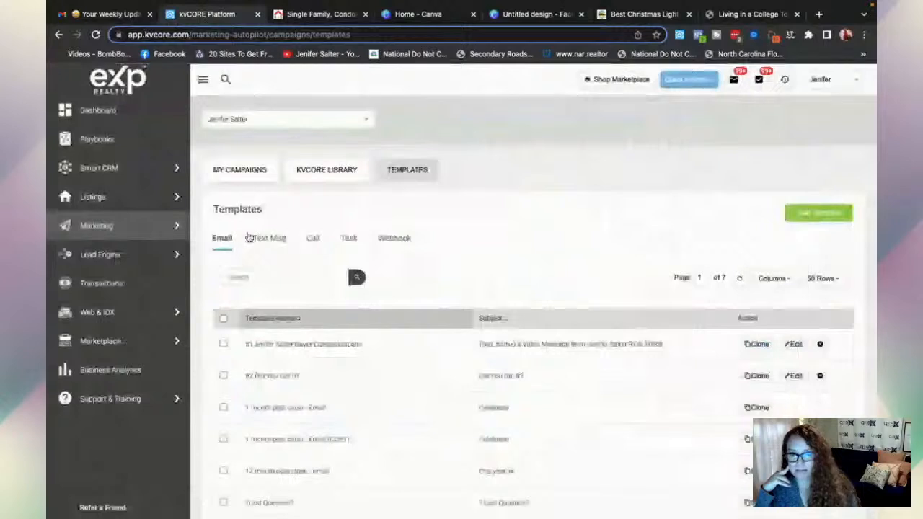
# - Go to My Campaigns and open the Email Templates list
pyautogui.scroll(-1, 311, 133)
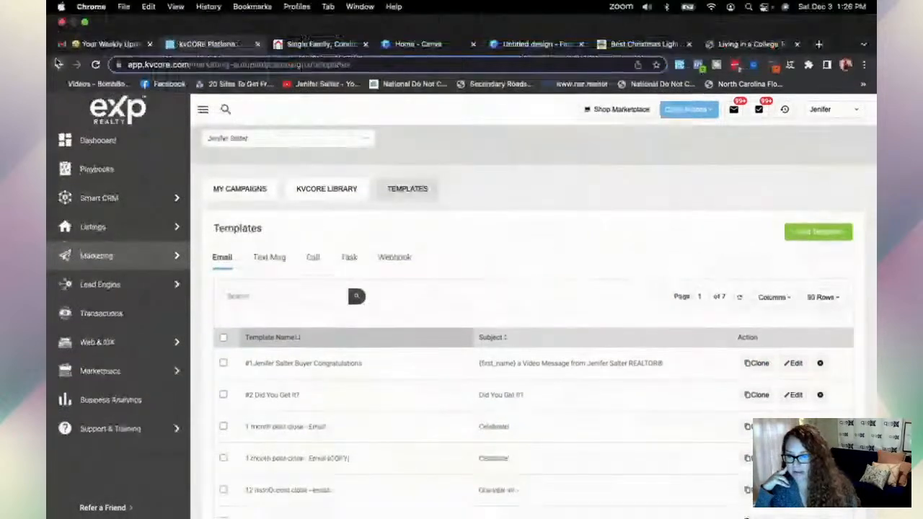
pyautogui.click(58, 64)
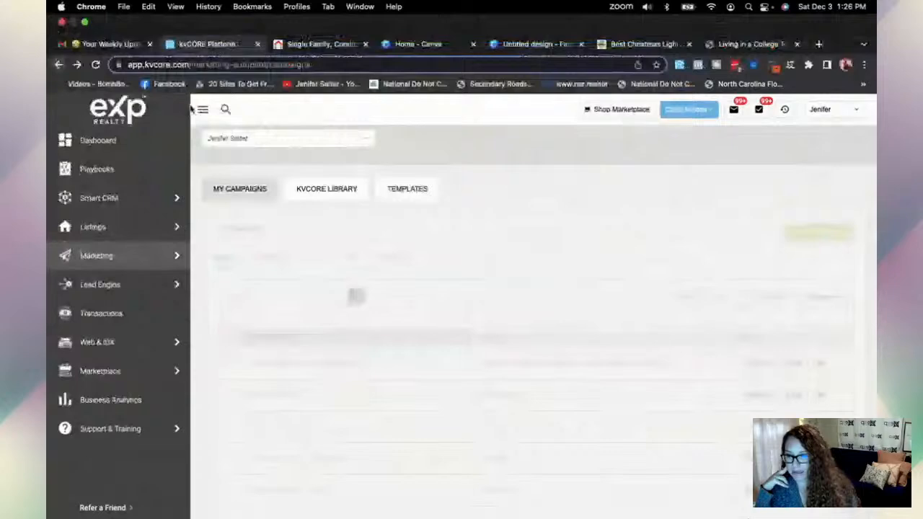
pyautogui.scroll(-2, 349, 310)
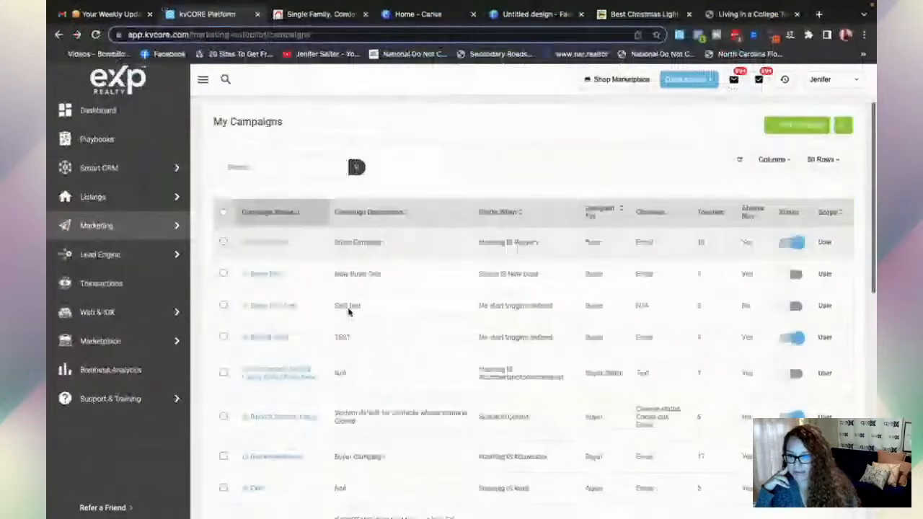
pyautogui.scroll(-4, 348, 310)
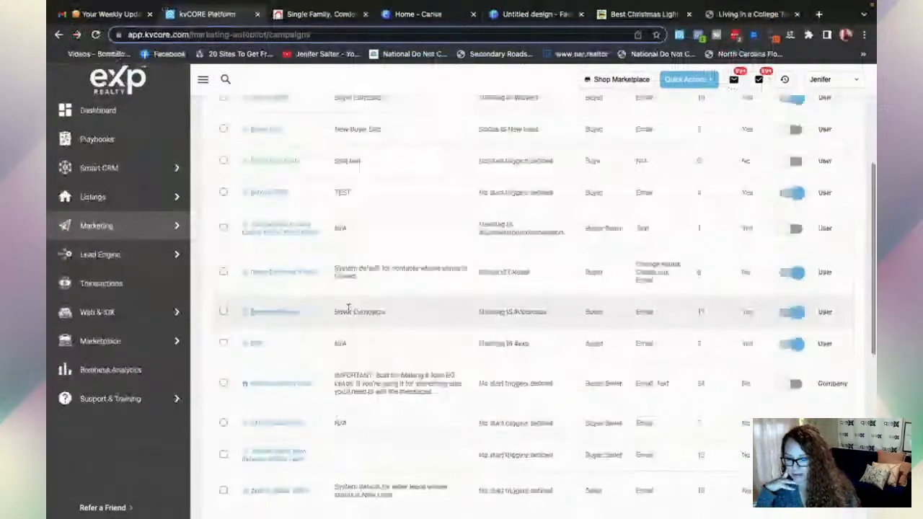
pyautogui.scroll(6, 348, 310)
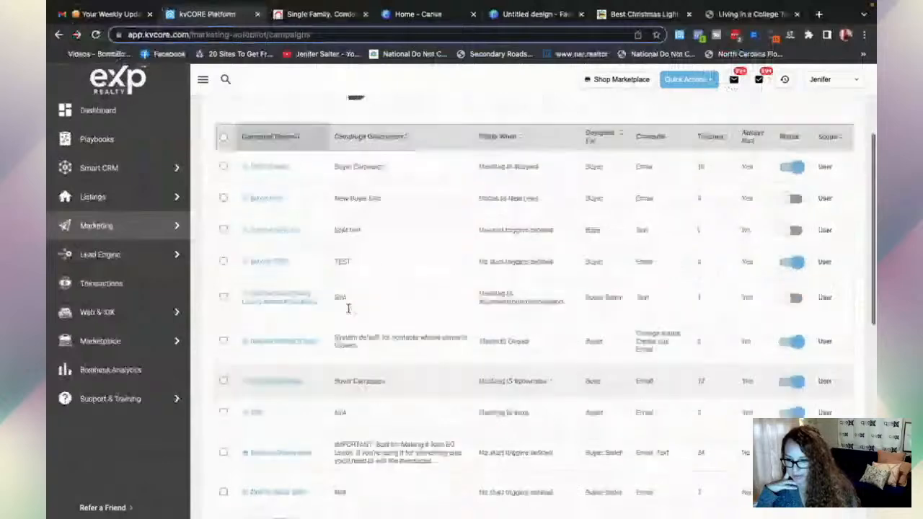
pyautogui.click(404, 173)
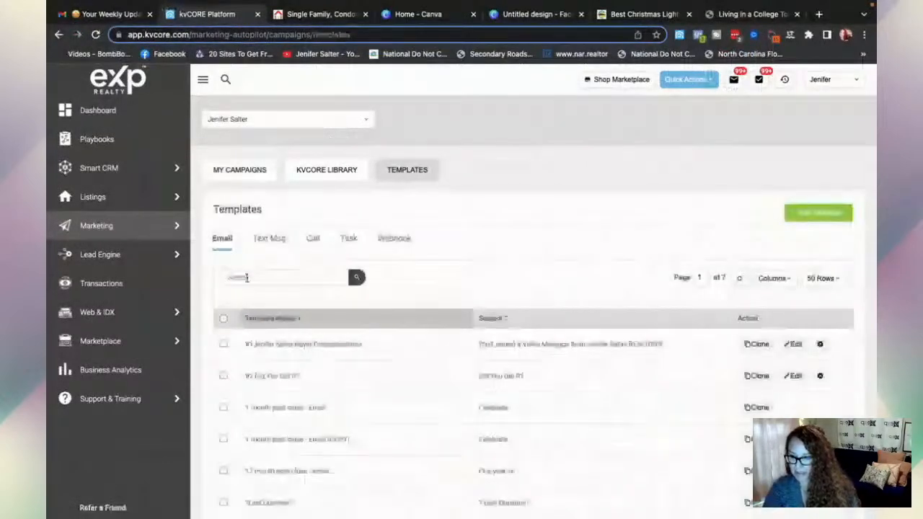
# - Search templates for 'newsletter' and edit the Your Weekly Update newsletter
pyautogui.click(246, 278)
pyautogui.write('news')
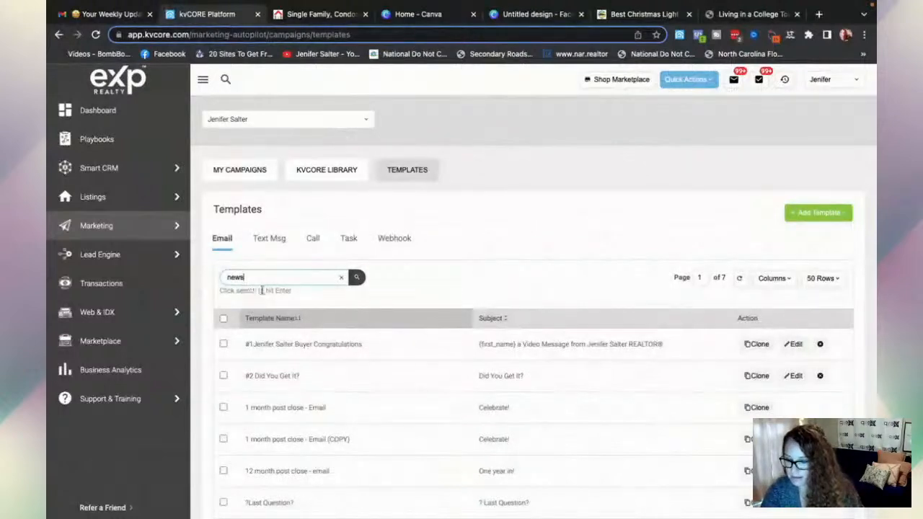
pyautogui.write('letter')
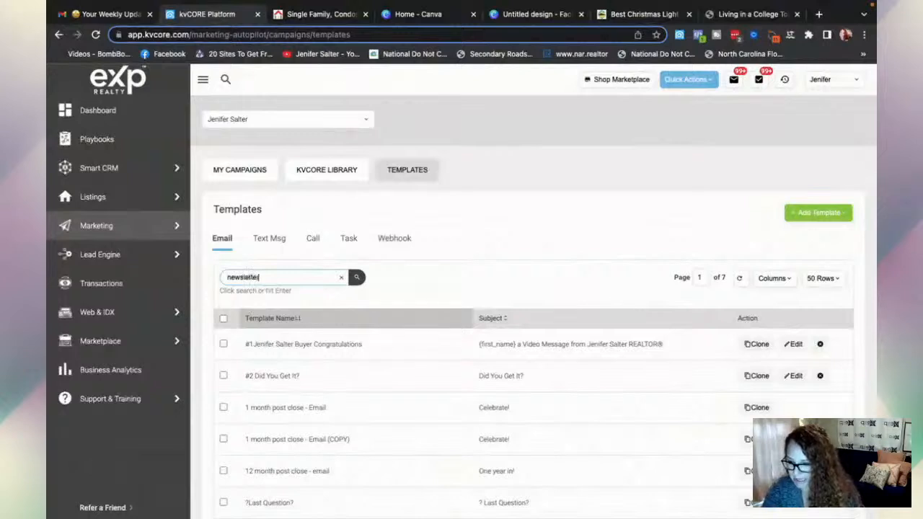
pyautogui.click(357, 279)
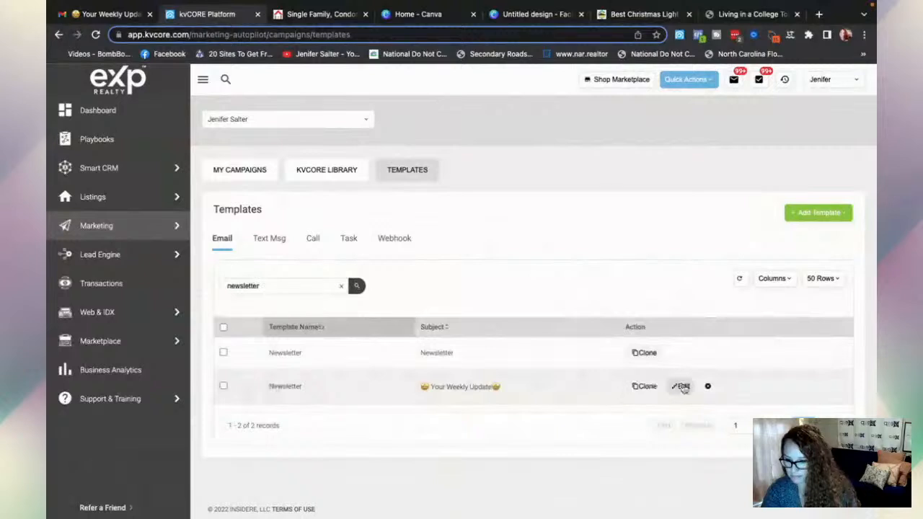
pyautogui.click(683, 388)
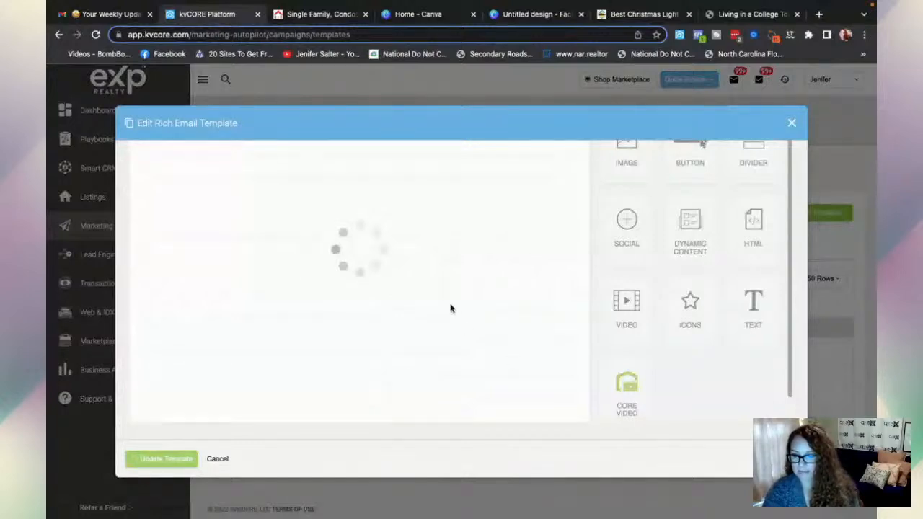
pyautogui.scroll(2, 652, 284)
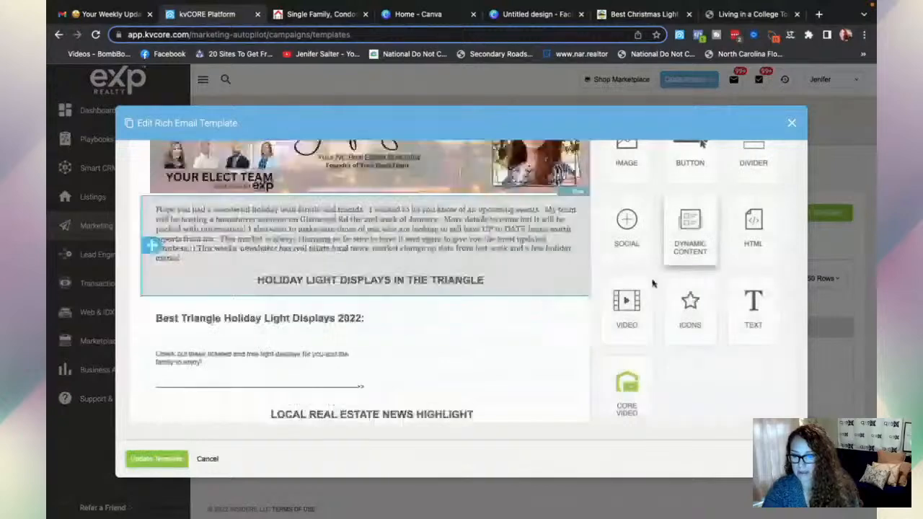
pyautogui.scroll(-7, 555, 324)
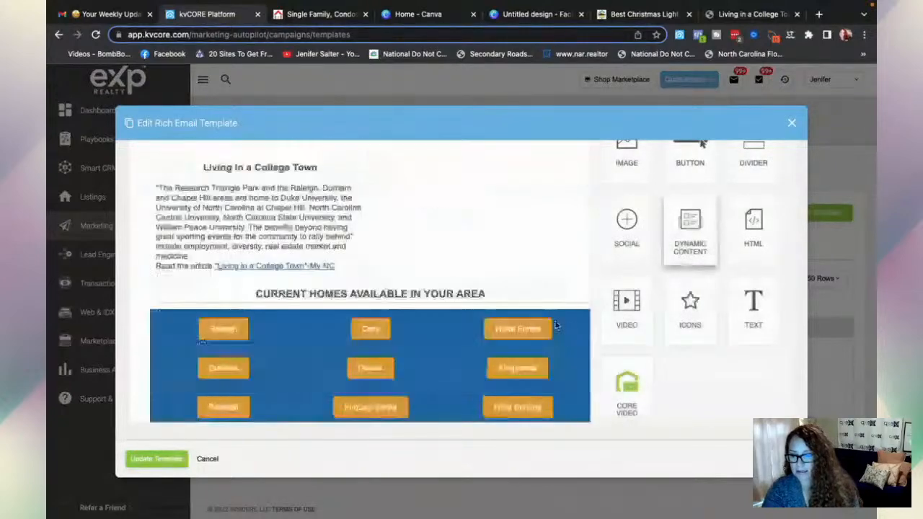
pyautogui.scroll(-3, 555, 326)
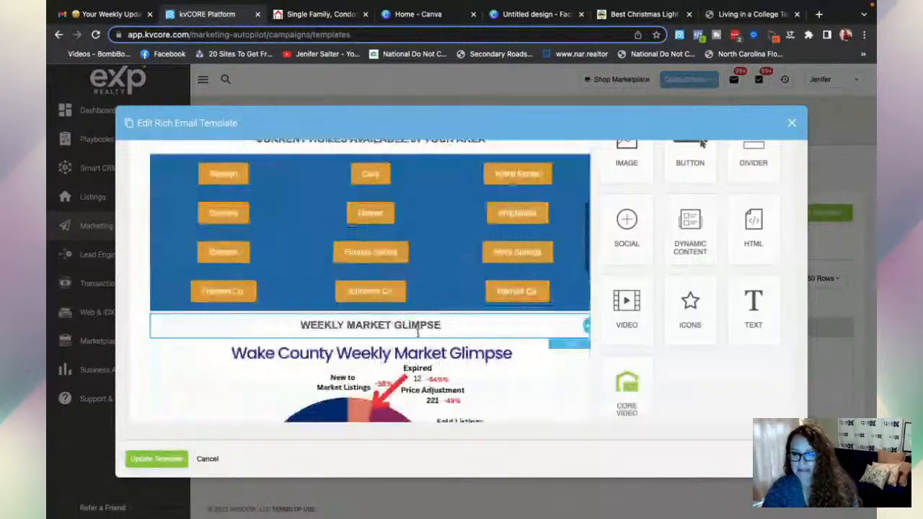
pyautogui.scroll(1, 767, 258)
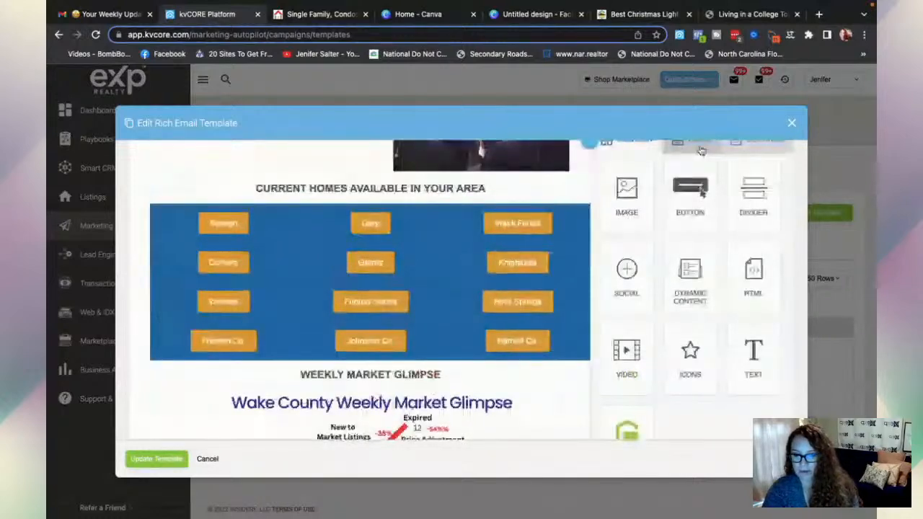
pyautogui.scroll(-2, 419, 363)
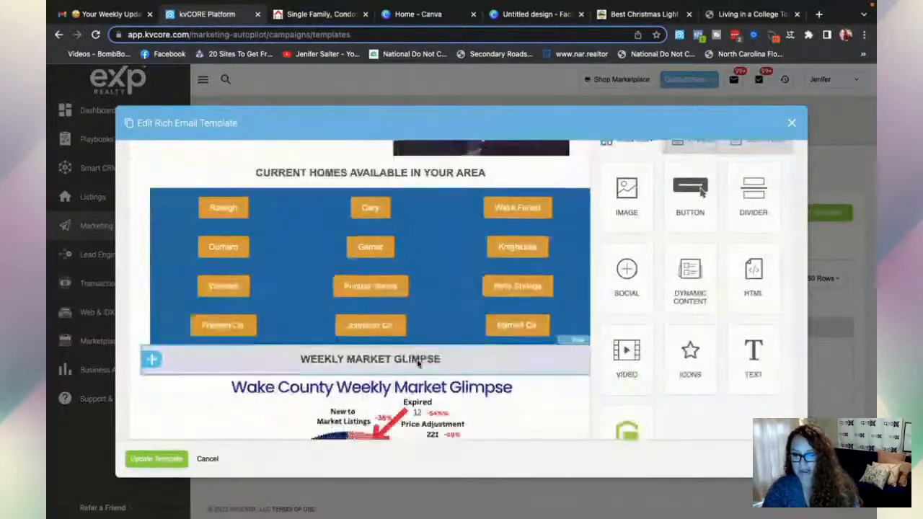
pyautogui.scroll(-1, 376, 290)
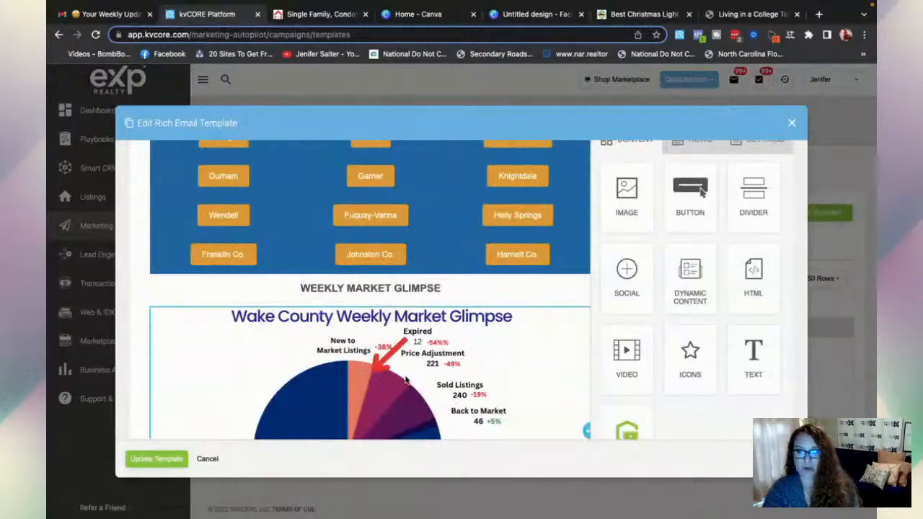
pyautogui.scroll(-5, 405, 380)
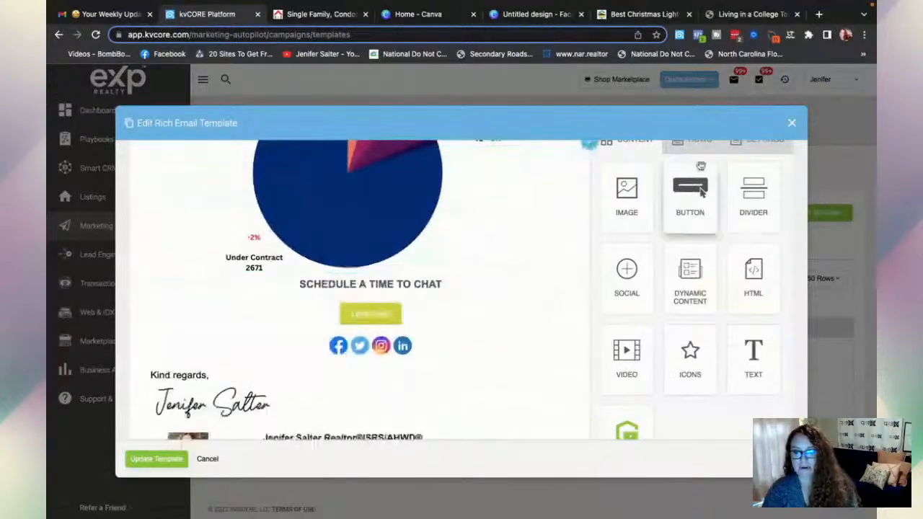
pyautogui.click(697, 149)
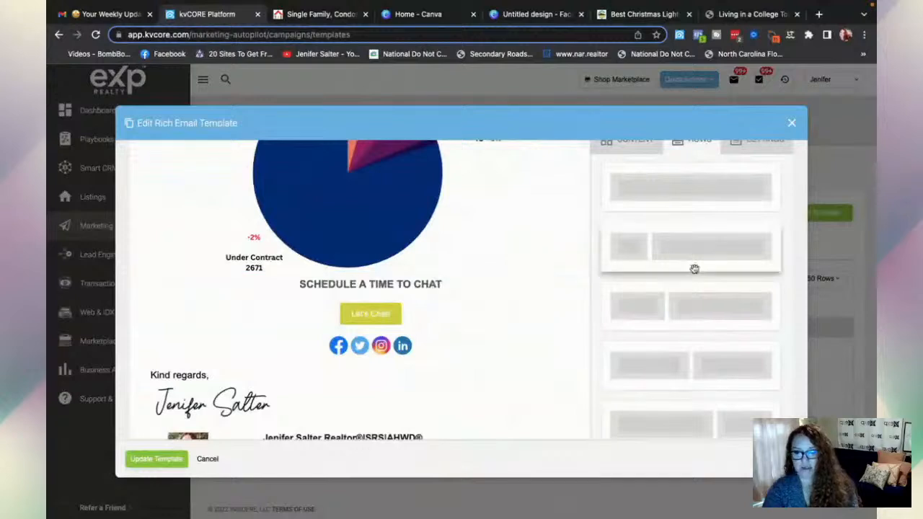
pyautogui.click(634, 154)
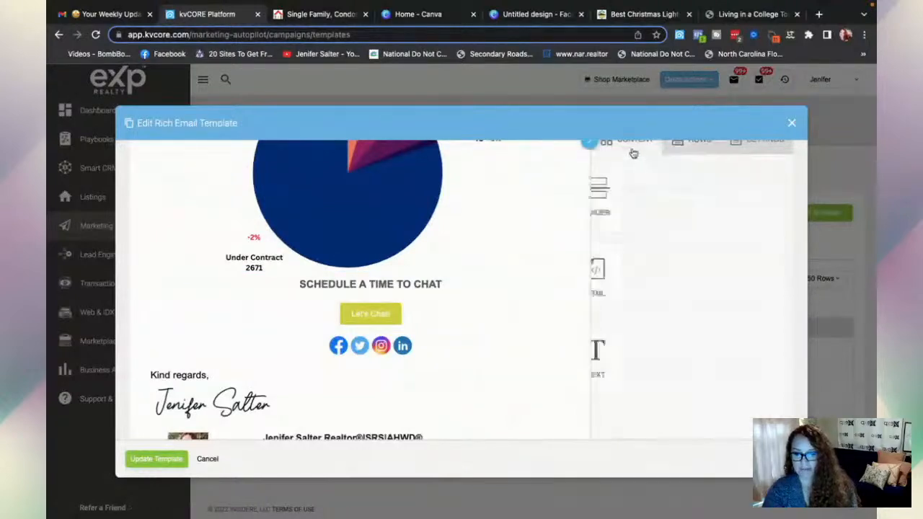
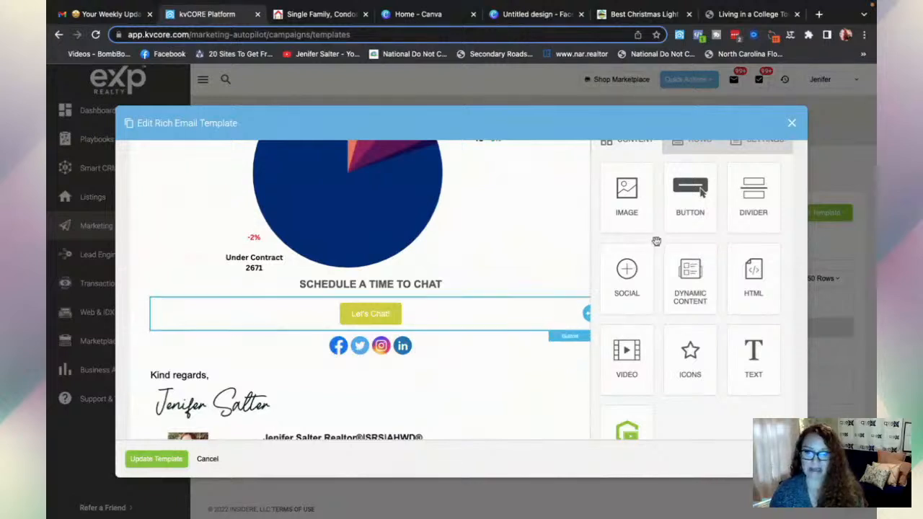
# - Switch the side panel to row layouts and drag an empty row over the email body
pyautogui.scroll(2, 631, 243)
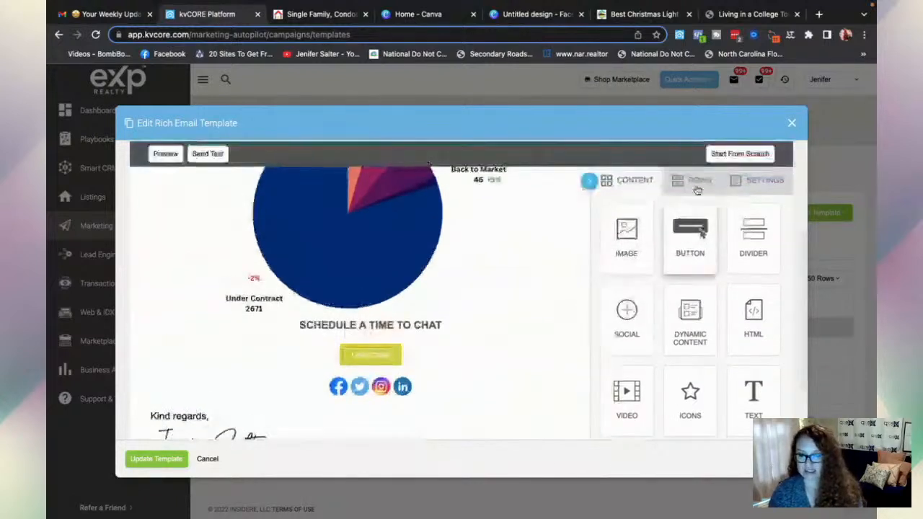
pyautogui.click(681, 180)
pyautogui.scroll(-2, 450, 283)
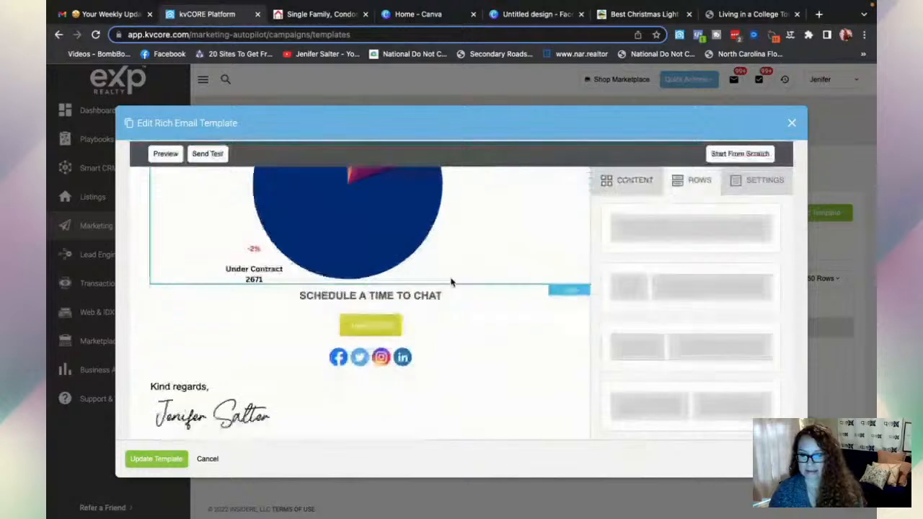
pyautogui.moveTo(409, 327); pyautogui.dragTo(680, 231)
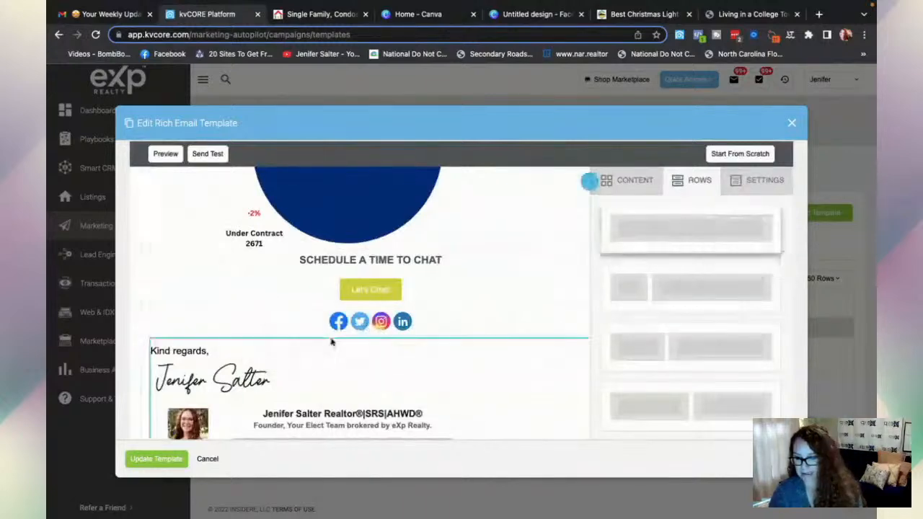
# - Select the social icons row and drag another row layout near it without adding it
pyautogui.scroll(-1, 332, 342)
pyautogui.scroll(-1, 332, 342)
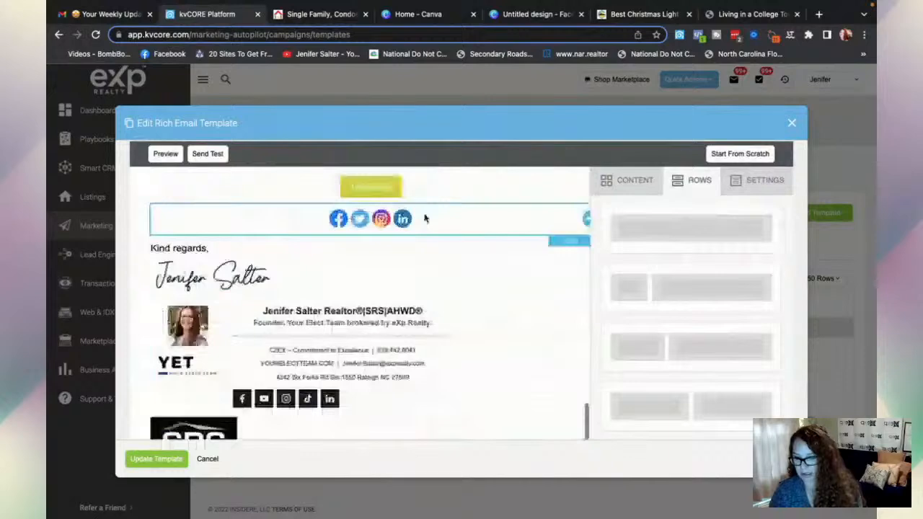
pyautogui.click(425, 218)
pyautogui.click(595, 181)
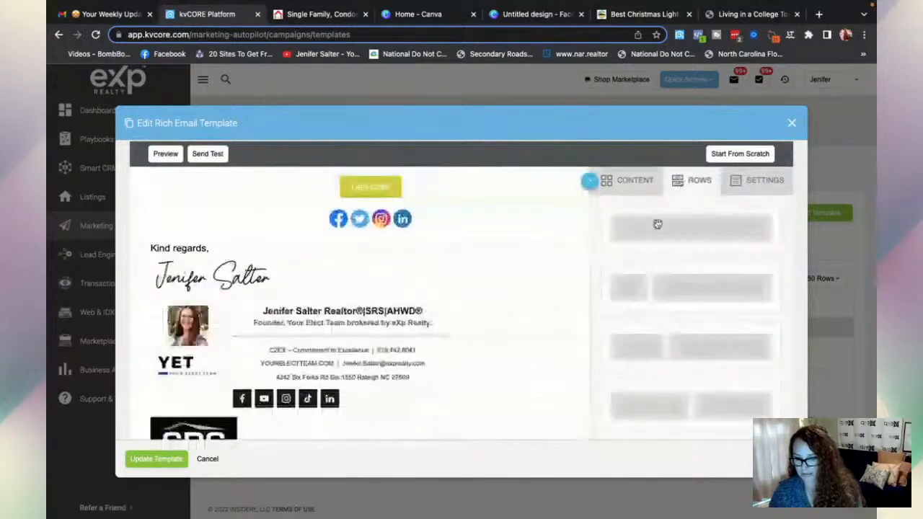
pyautogui.moveTo(657, 224); pyautogui.dragTo(694, 247)
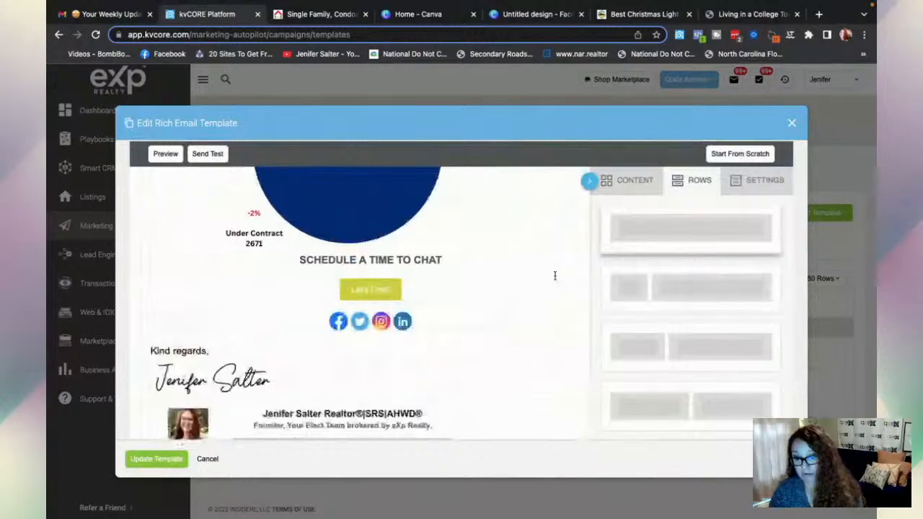
pyautogui.scroll(-1, 555, 274)
# - Review the social icons row's Facebook, Twitter, Instagram and LinkedIn link settings
pyautogui.click(417, 282)
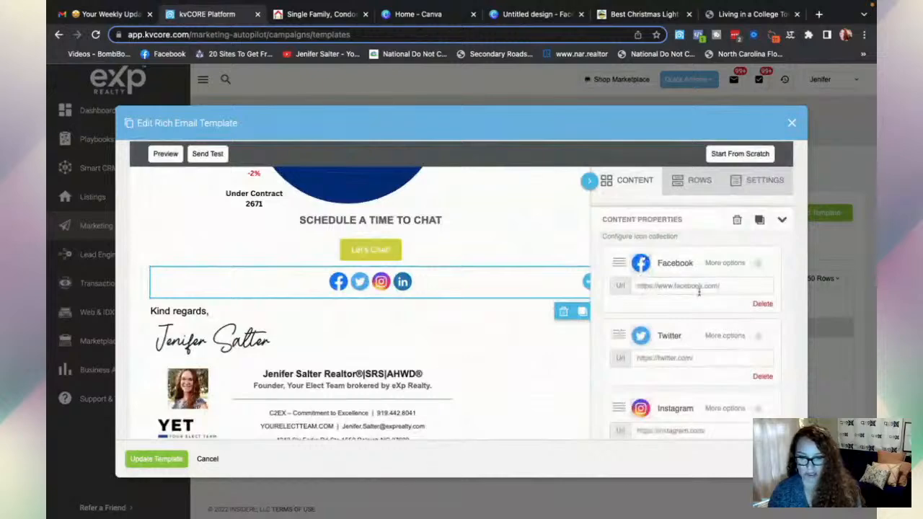
pyautogui.scroll(-3, 647, 357)
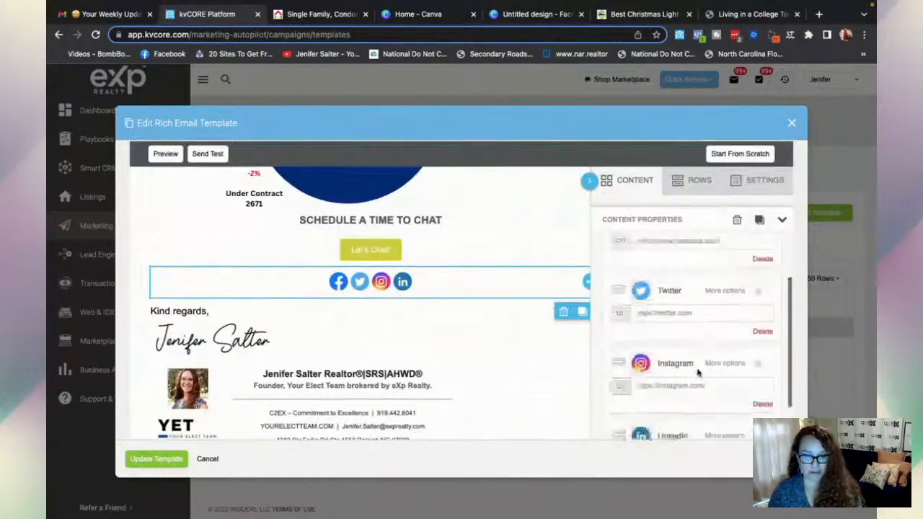
pyautogui.scroll(-2, 685, 400)
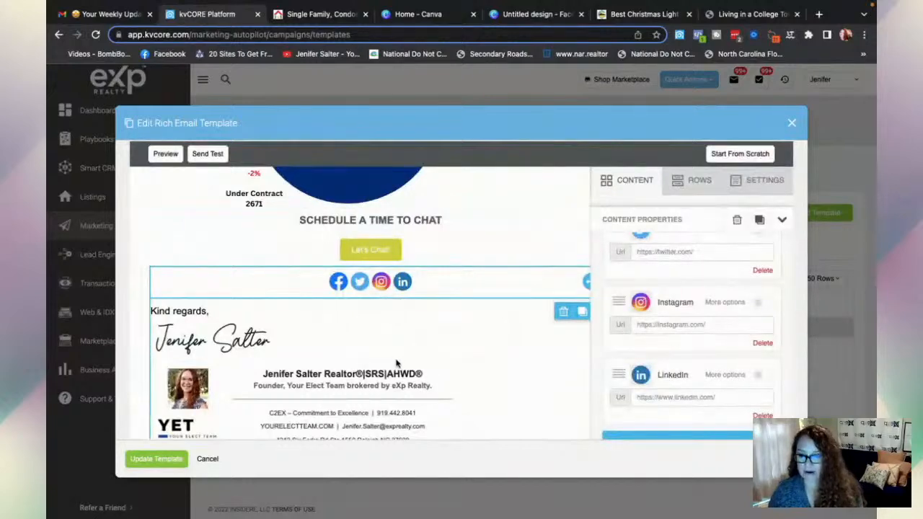
pyautogui.scroll(-1, 396, 364)
pyautogui.scroll(-4, 396, 364)
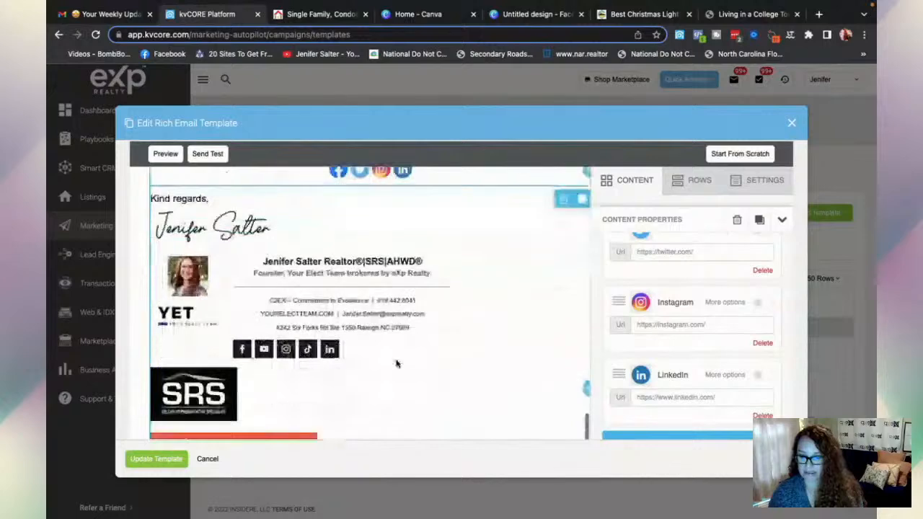
pyautogui.scroll(-2, 396, 364)
pyautogui.scroll(-1, 396, 363)
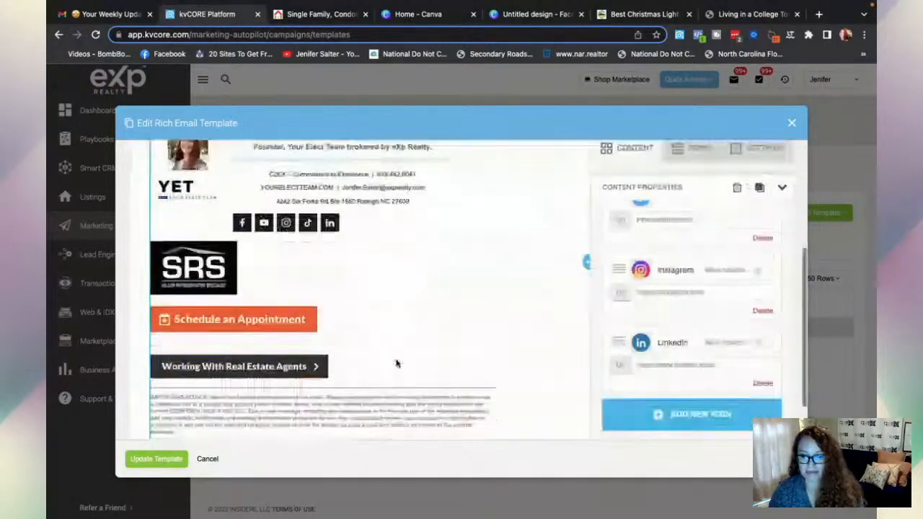
pyautogui.scroll(-1, 396, 364)
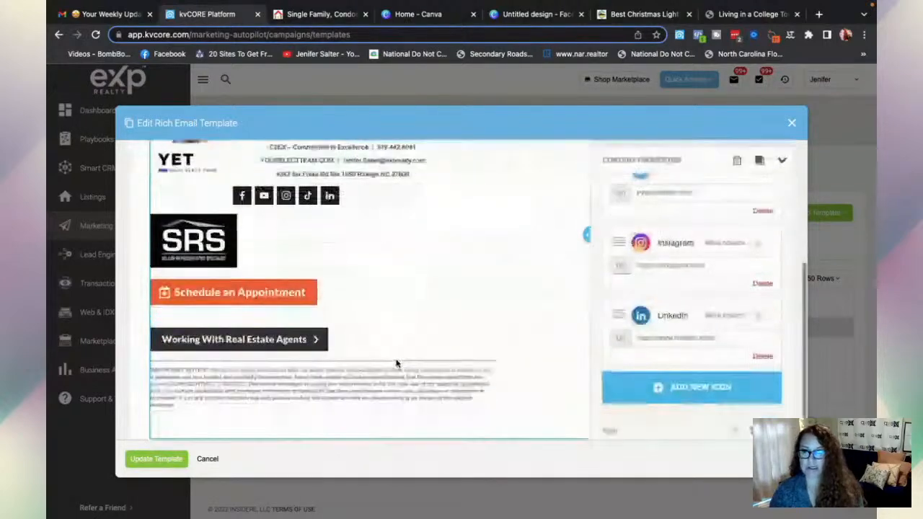
pyautogui.scroll(1, 395, 363)
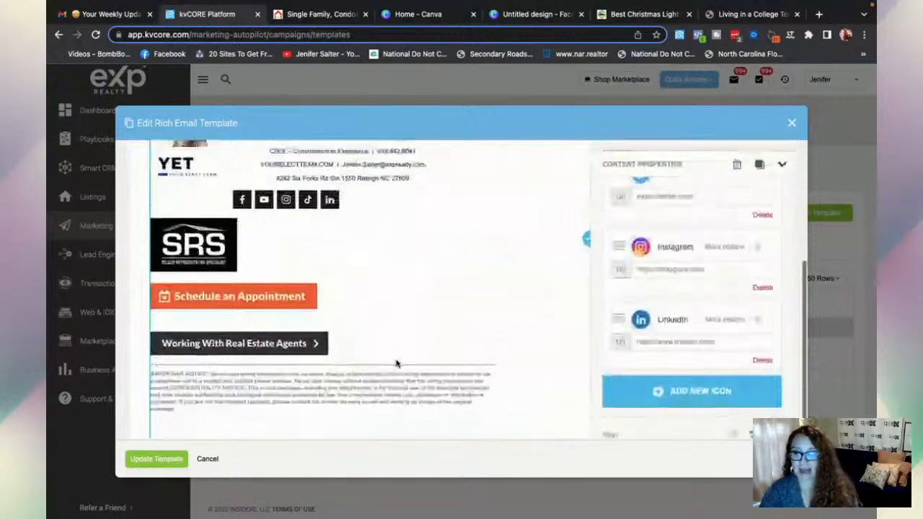
pyautogui.scroll(1, 396, 363)
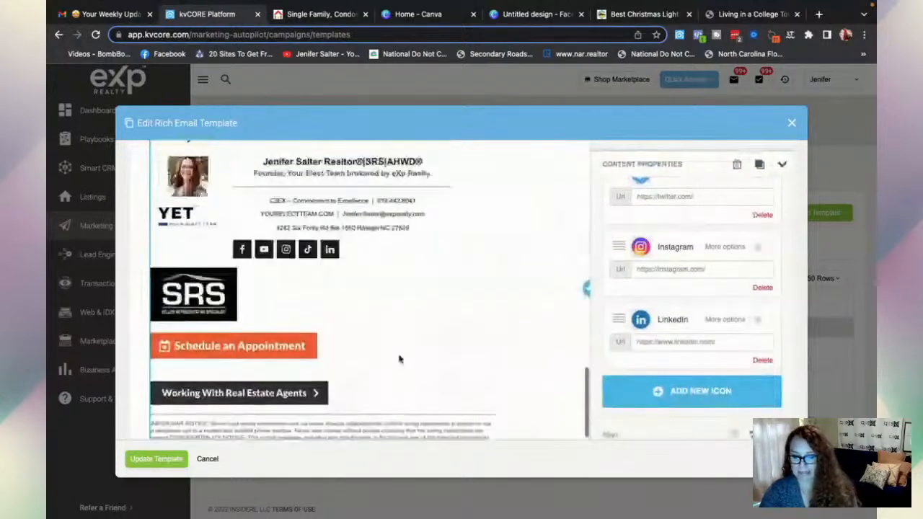
# - Open the signature block's HTML code, then return to the content blocks panel
pyautogui.click(478, 264)
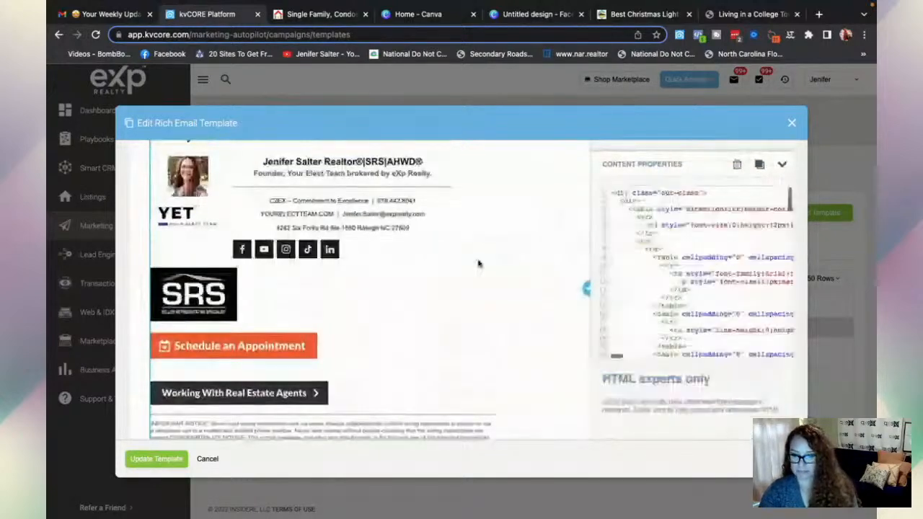
pyautogui.scroll(1, 630, 249)
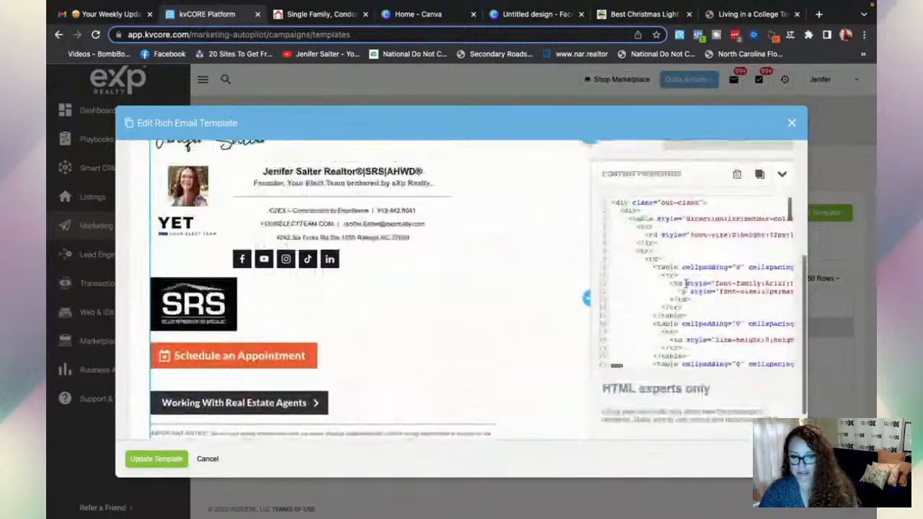
pyautogui.scroll(5, 725, 240)
pyautogui.click(634, 347)
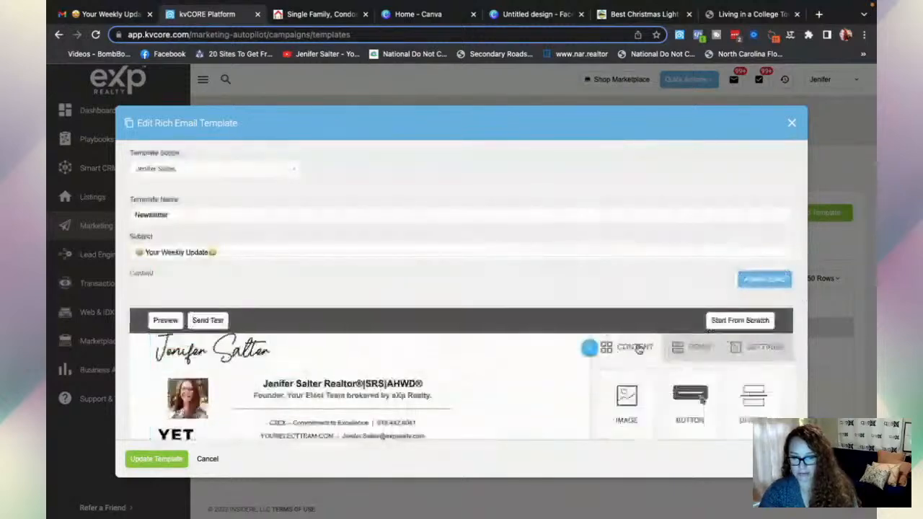
pyautogui.scroll(-1, 478, 352)
pyautogui.scroll(1, 477, 351)
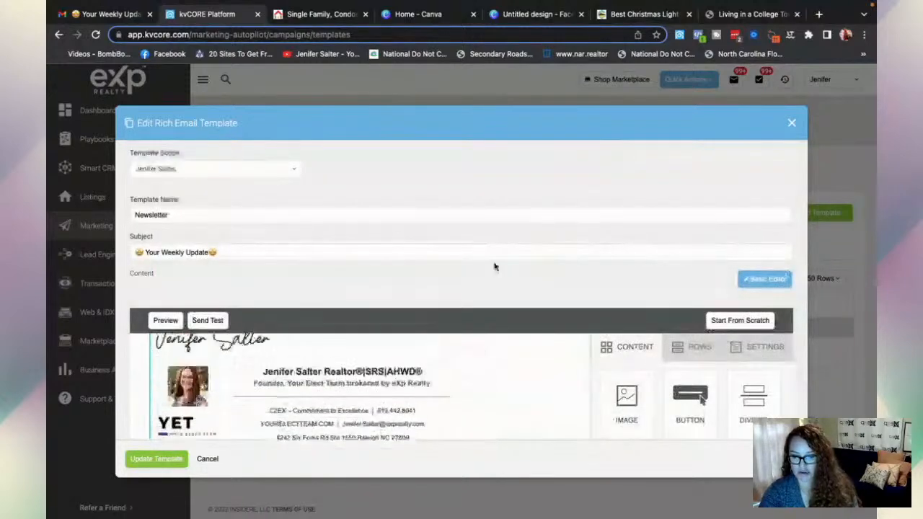
pyautogui.scroll(-1, 497, 259)
pyautogui.scroll(-3, 501, 251)
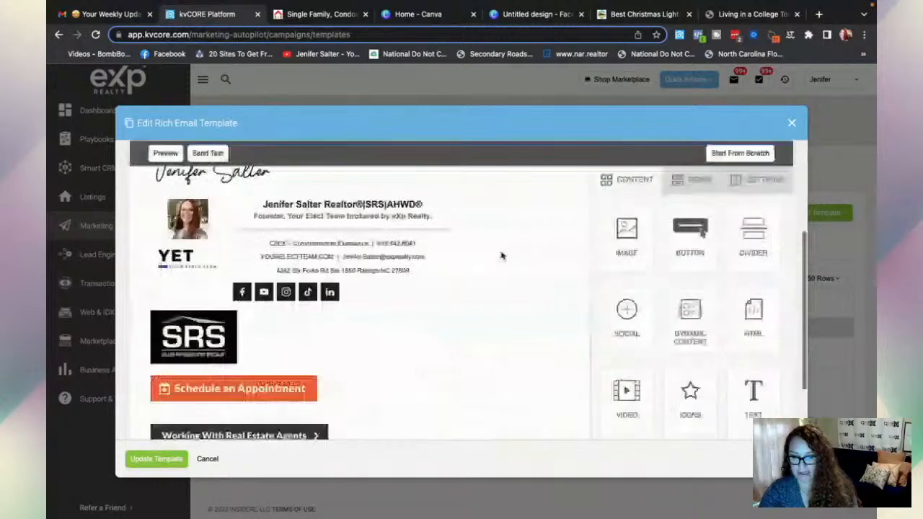
pyautogui.scroll(-2, 497, 267)
pyautogui.scroll(2, 489, 279)
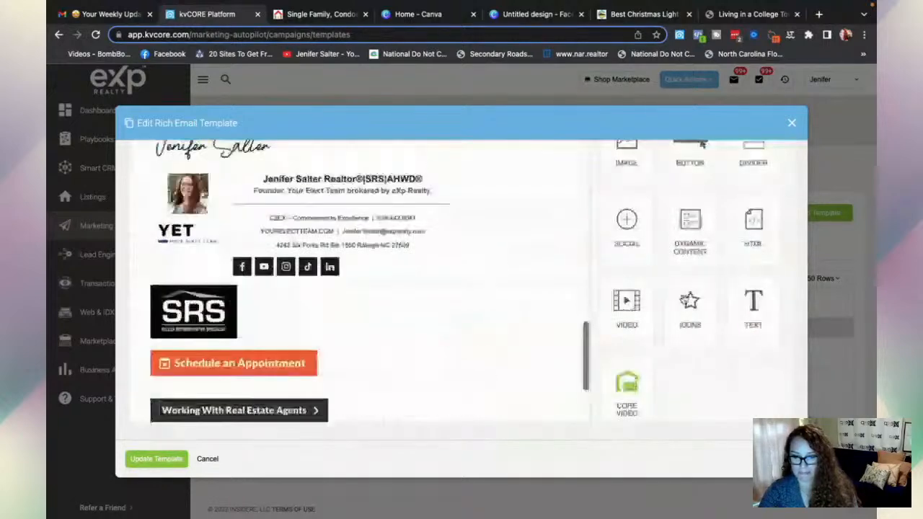
# - Place a new HTML block below the disclaimer at the email's bottom and open its code
pyautogui.moveTo(753, 229); pyautogui.dragTo(724, 323)
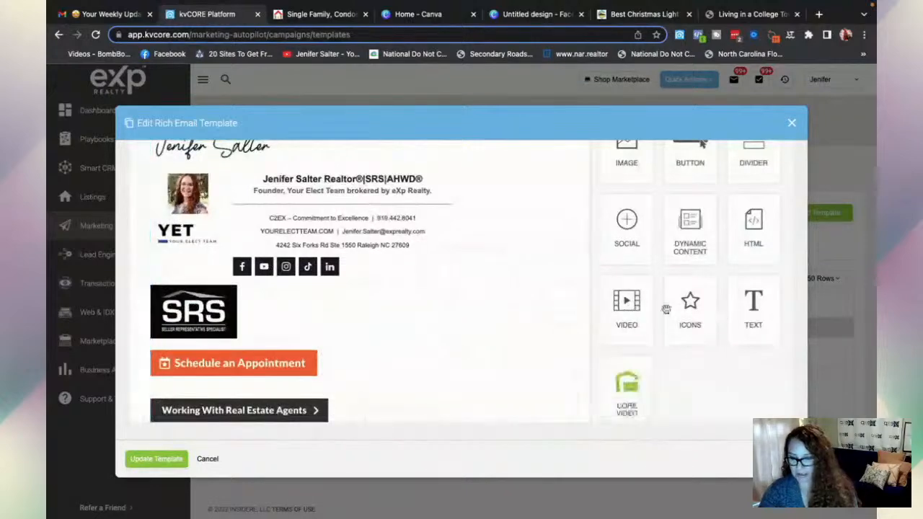
pyautogui.scroll(-1, 382, 310)
pyautogui.scroll(-1, 382, 310)
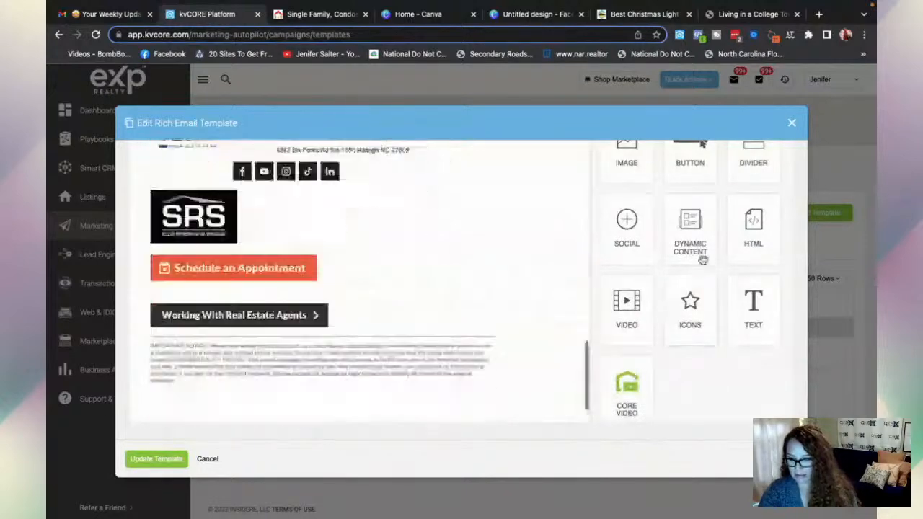
pyautogui.moveTo(753, 229); pyautogui.dragTo(372, 414)
pyautogui.scroll(-1, 376, 408)
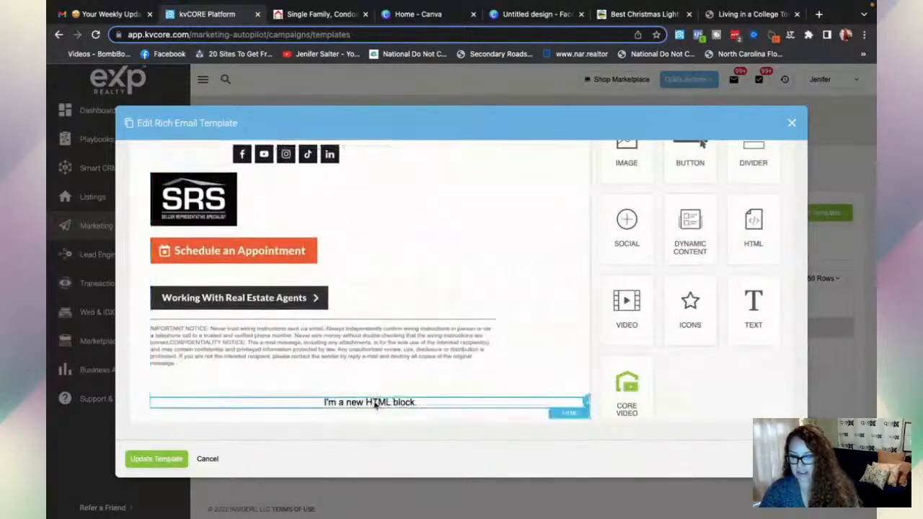
pyautogui.click(374, 405)
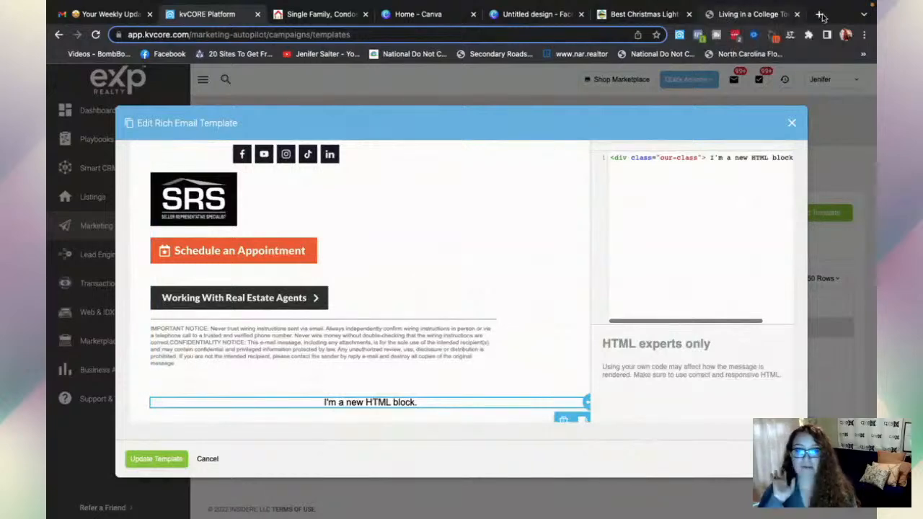
# - Go to wisestamp.com in a new browser tab and log in
pyautogui.click(819, 15)
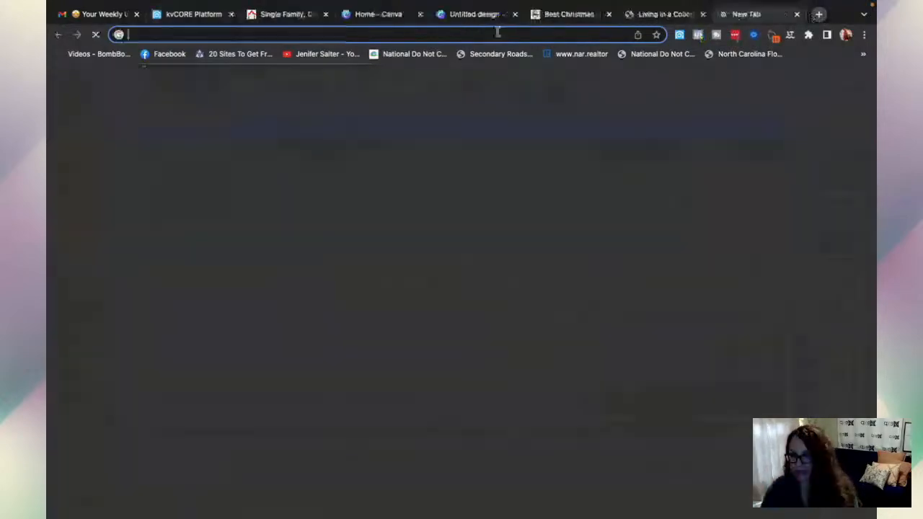
pyautogui.click(476, 34)
pyautogui.write('w')
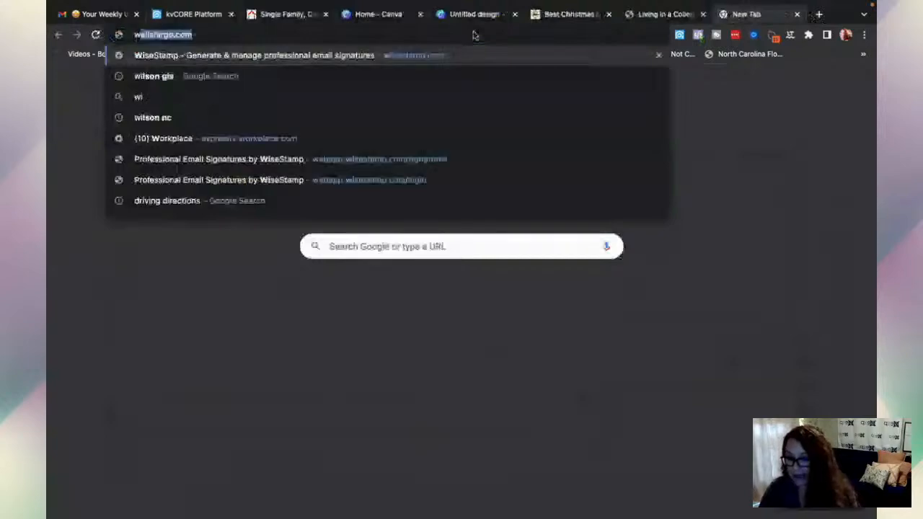
pyautogui.write('i')
pyautogui.press('Return')
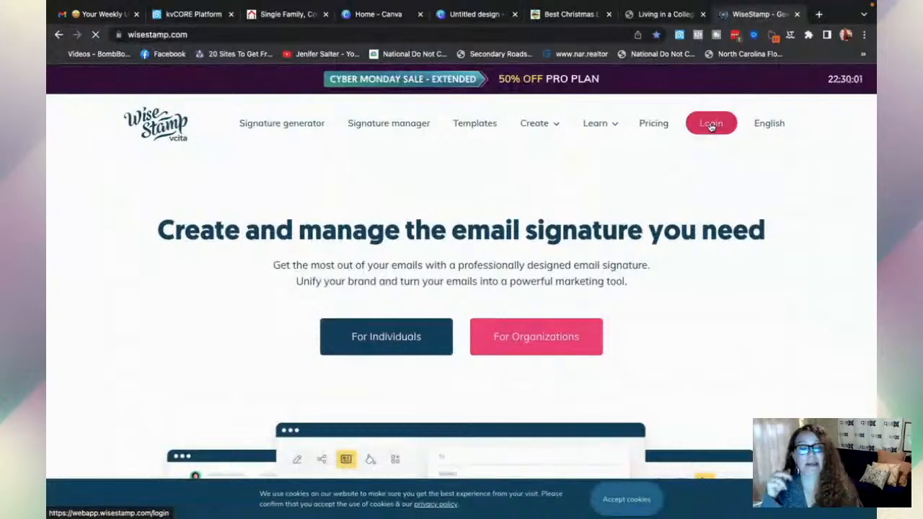
pyautogui.click(711, 124)
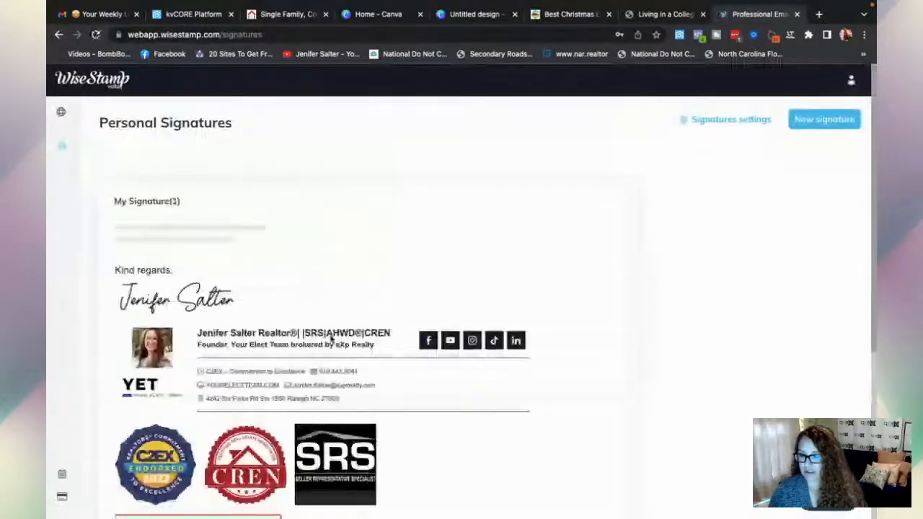
# - Copy the signature's HTML code from WiseStamp's Install panel using the HTML option
pyautogui.scroll(-2, 330, 337)
pyautogui.scroll(-1, 330, 338)
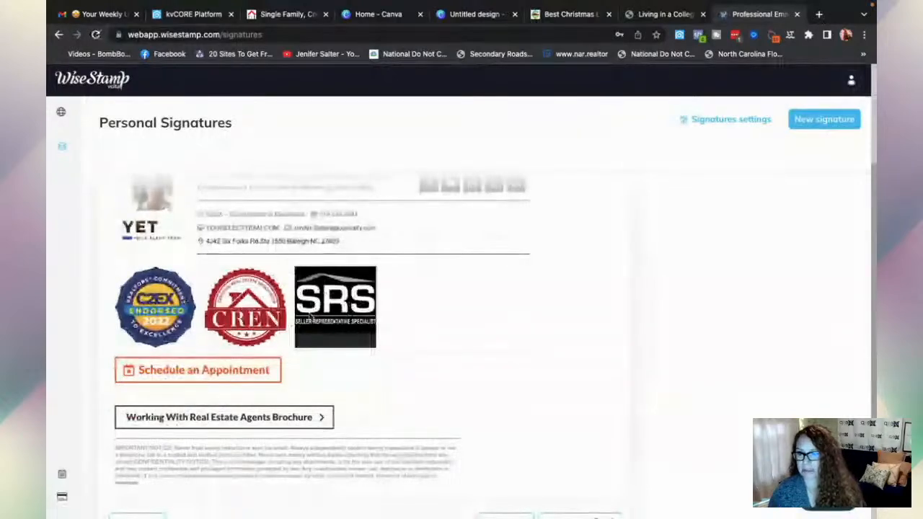
pyautogui.scroll(-2, 180, 429)
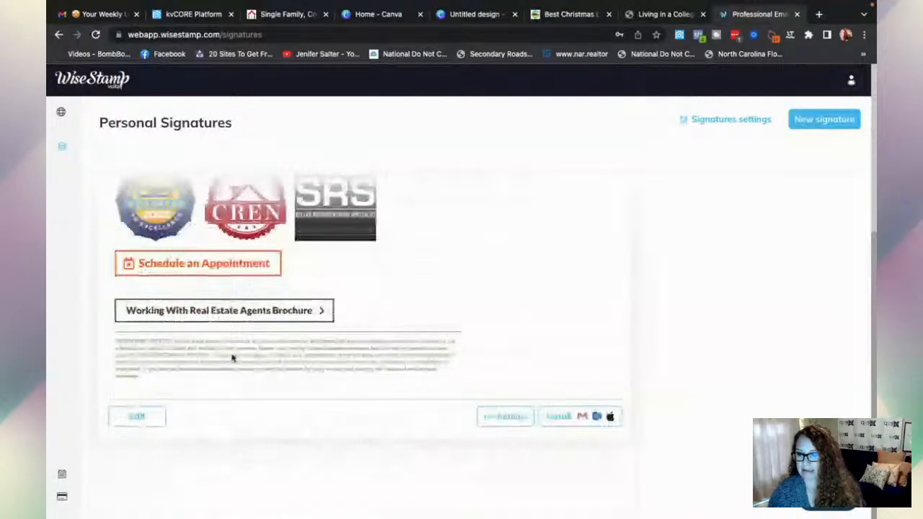
pyautogui.click(512, 416)
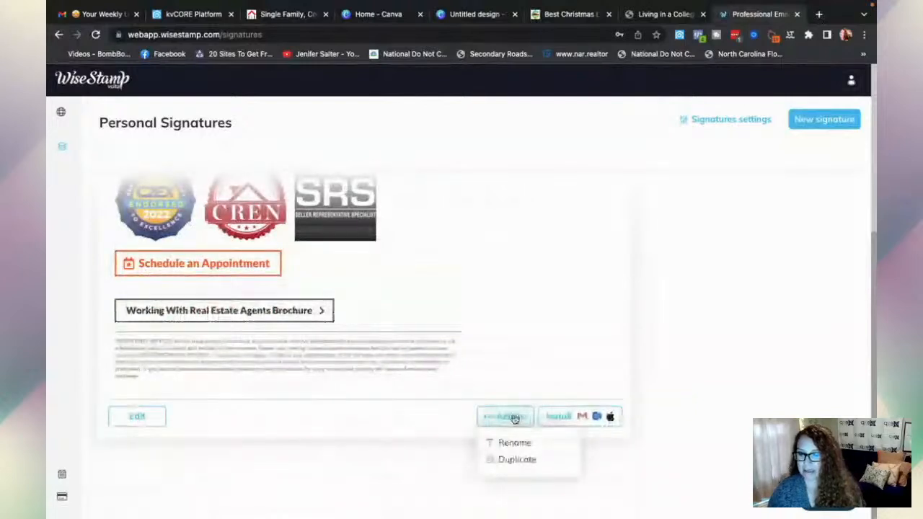
pyautogui.click(556, 419)
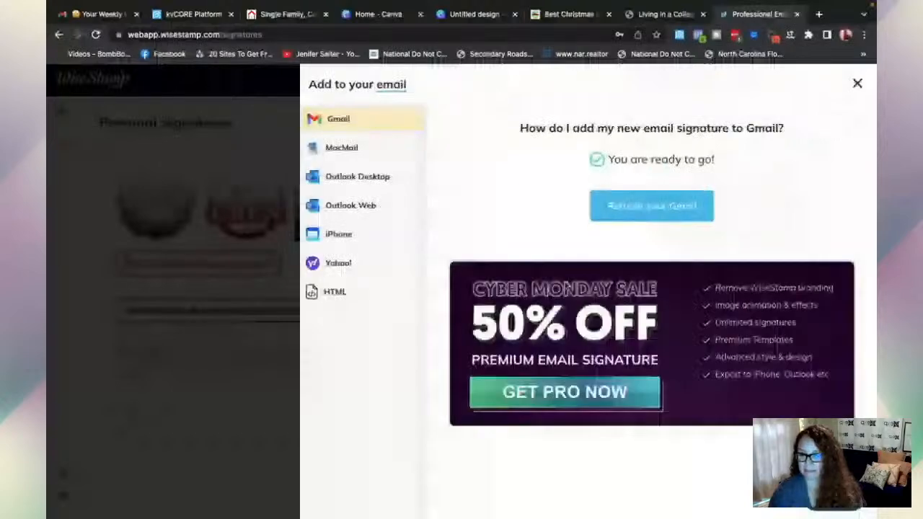
pyautogui.click(335, 298)
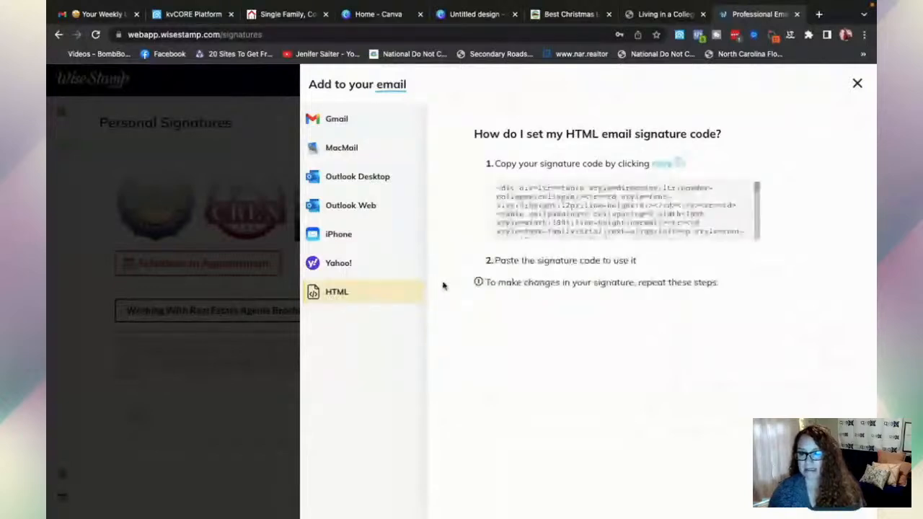
pyautogui.click(666, 165)
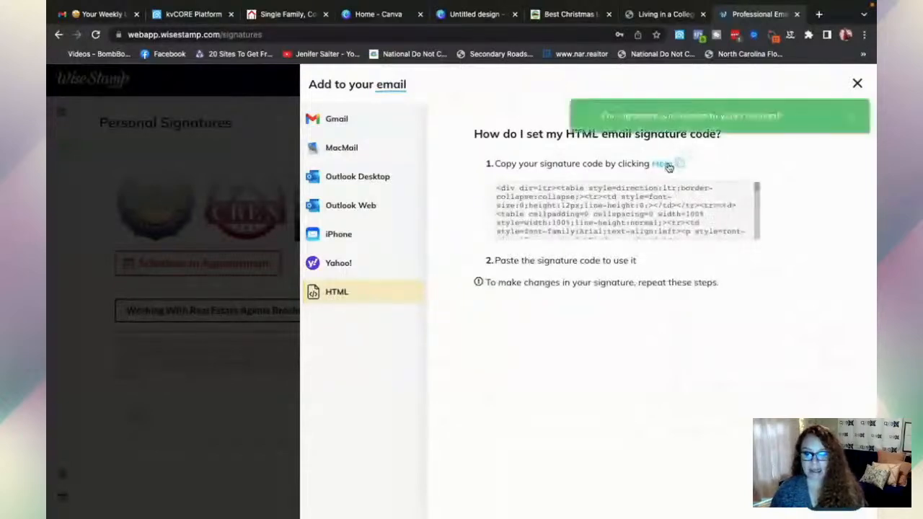
# - Back in kvCORE, paste the signature code over the HTML block's placeholder text
pyautogui.click(192, 14)
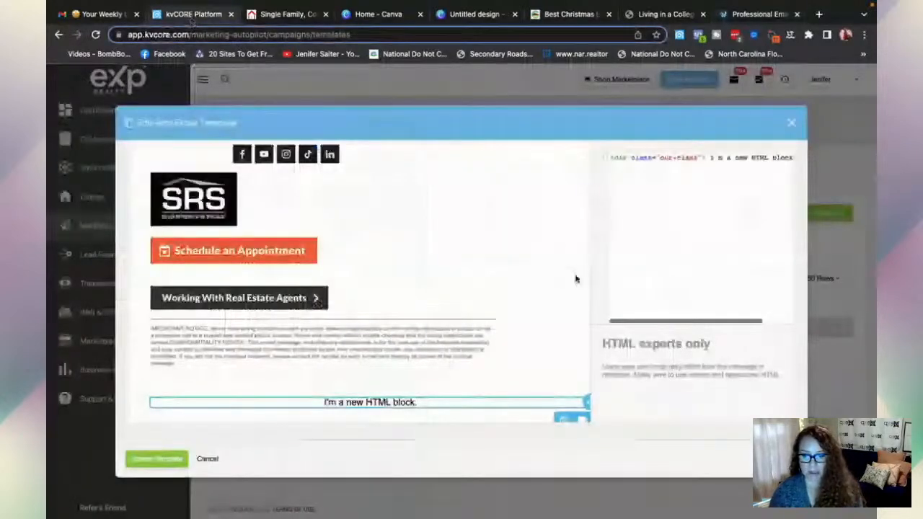
pyautogui.moveTo(711, 159); pyautogui.dragTo(757, 159)
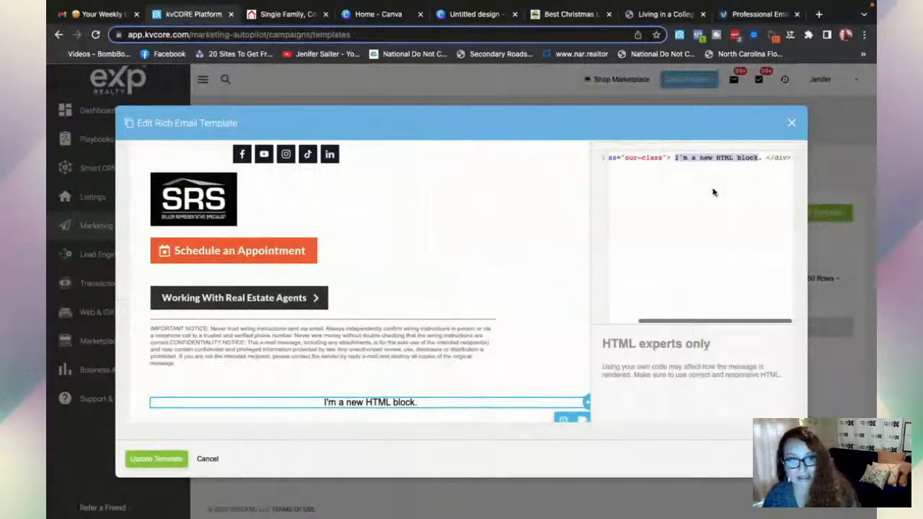
pyautogui.hotkey('ctrl', 'v')
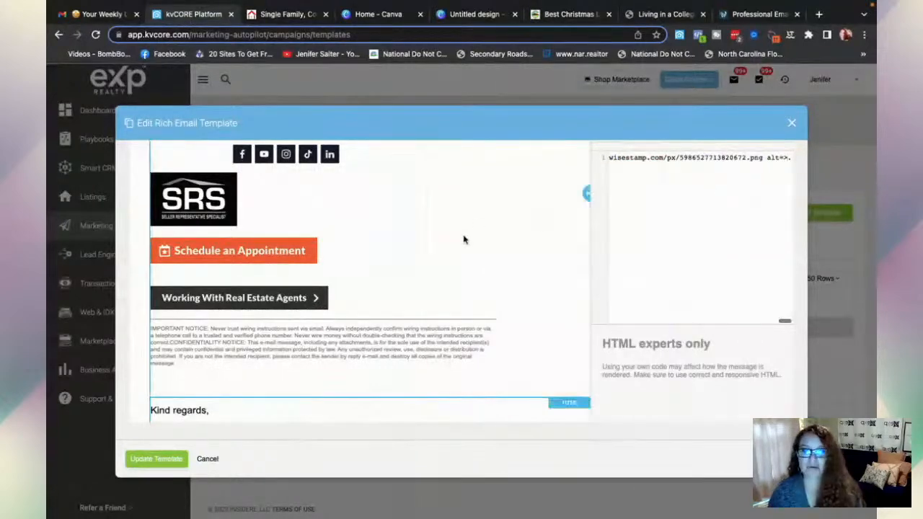
# - Delete the added HTML block from the email template and confirm the removal
pyautogui.scroll(-1, 464, 239)
pyautogui.scroll(-4, 464, 239)
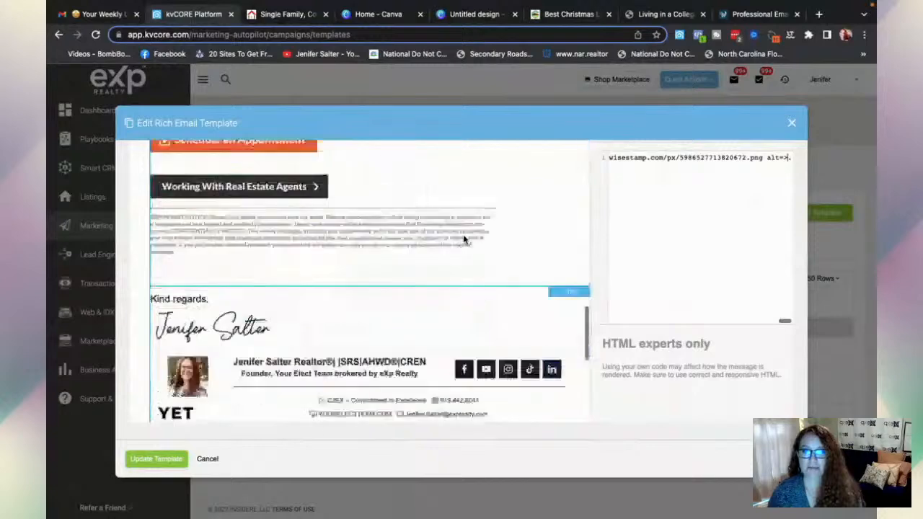
pyautogui.scroll(-4, 486, 275)
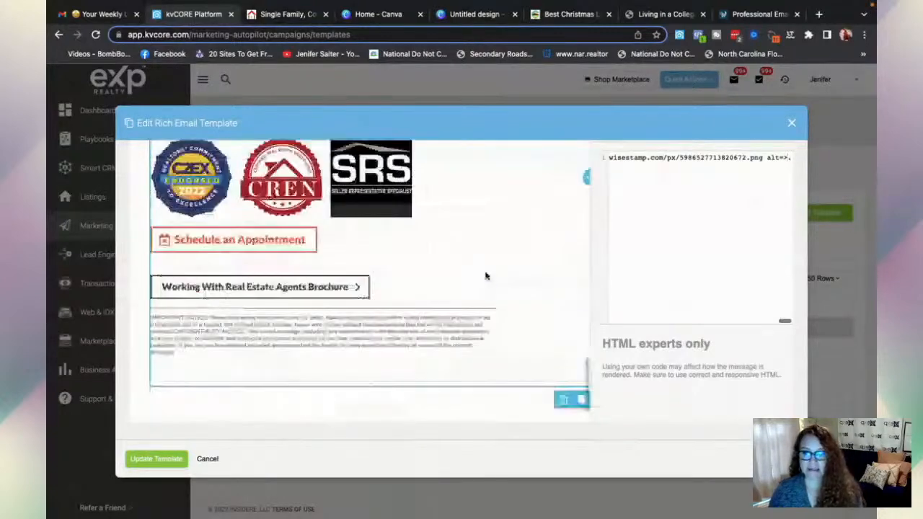
pyautogui.click(563, 400)
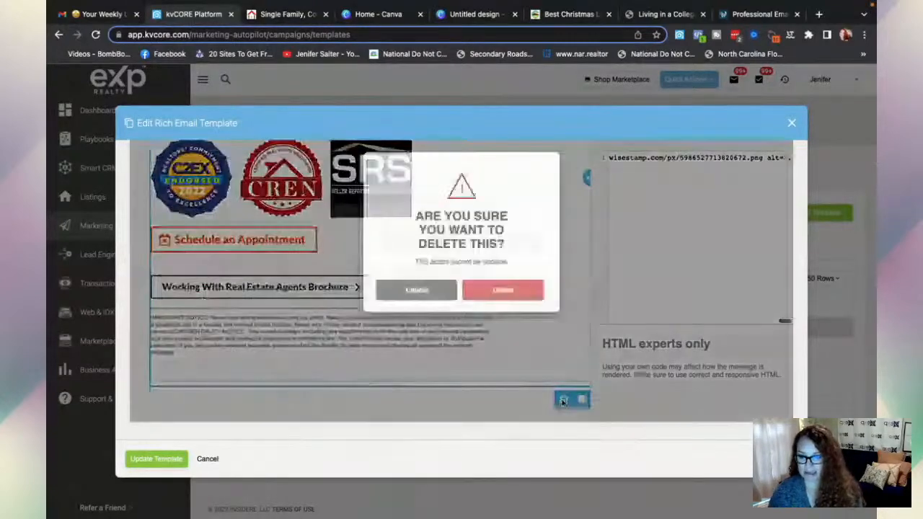
pyautogui.click(502, 290)
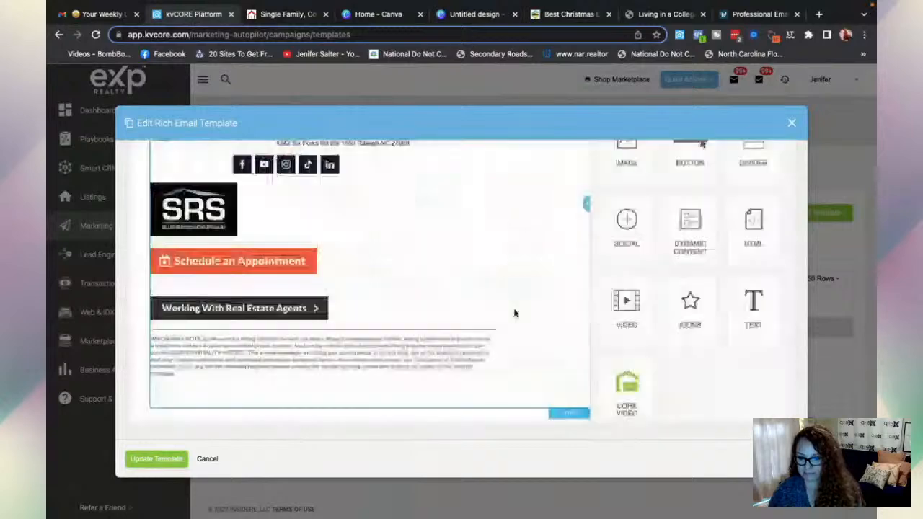
pyautogui.scroll(-2, 515, 313)
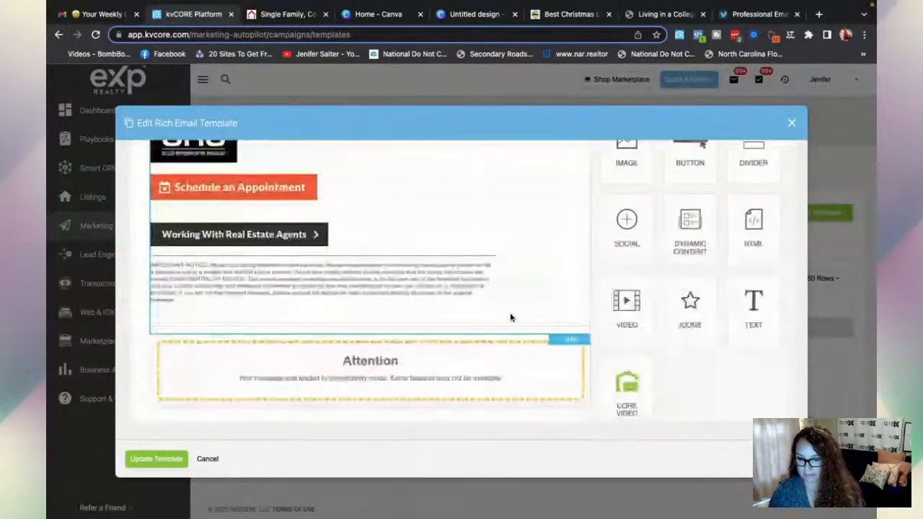
pyautogui.scroll(5, 510, 317)
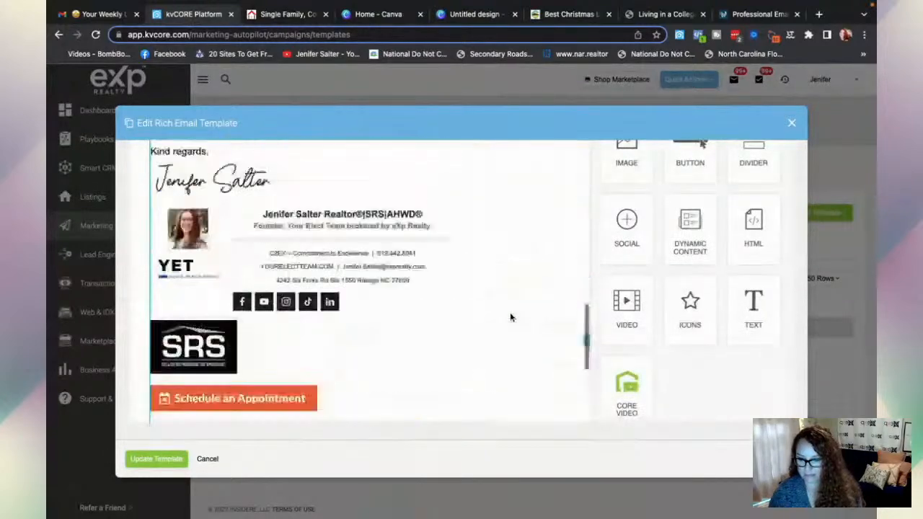
pyautogui.scroll(4, 510, 318)
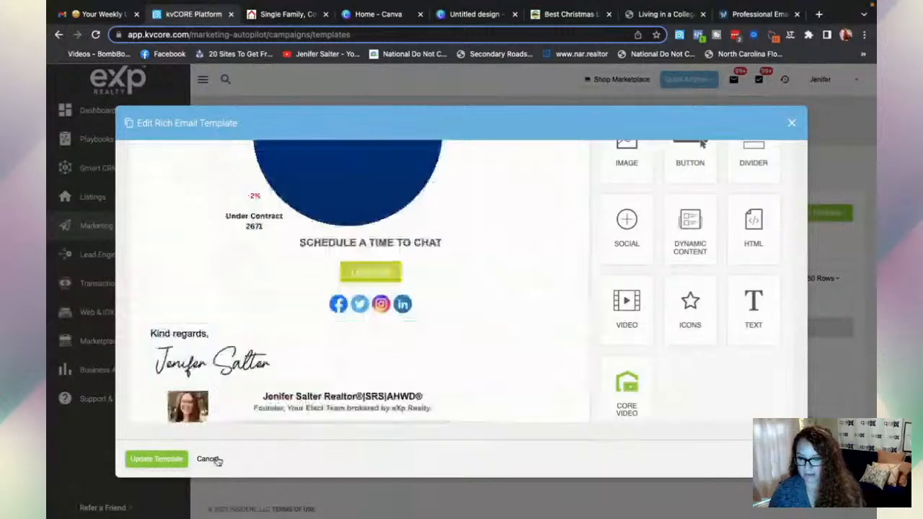
pyautogui.scroll(-5, 366, 408)
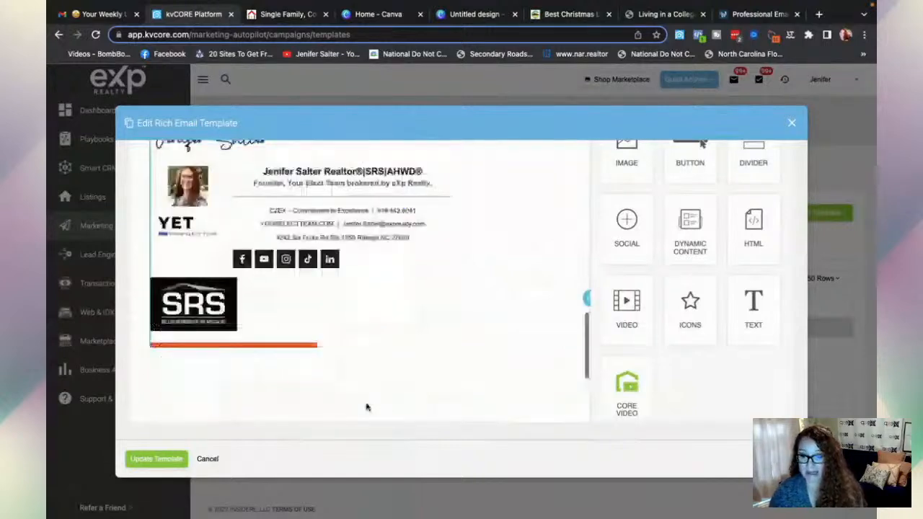
pyautogui.scroll(10, 366, 408)
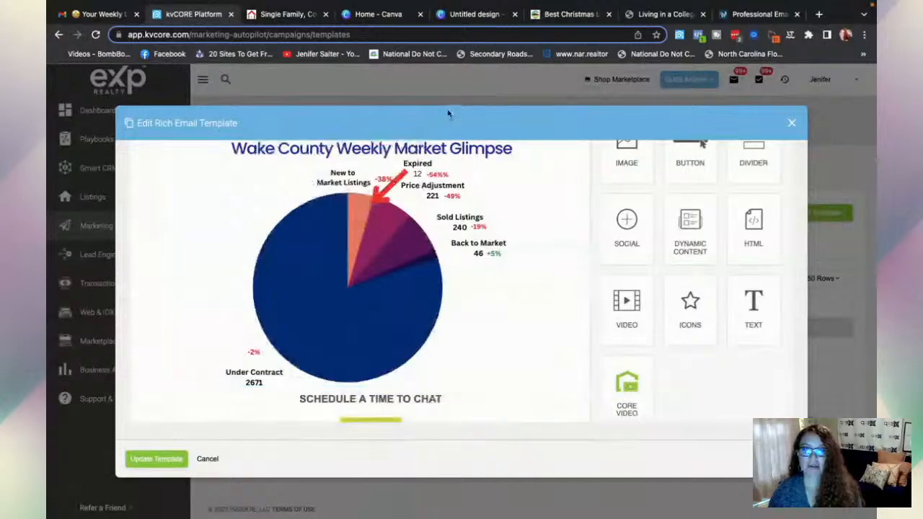
pyautogui.click(368, 14)
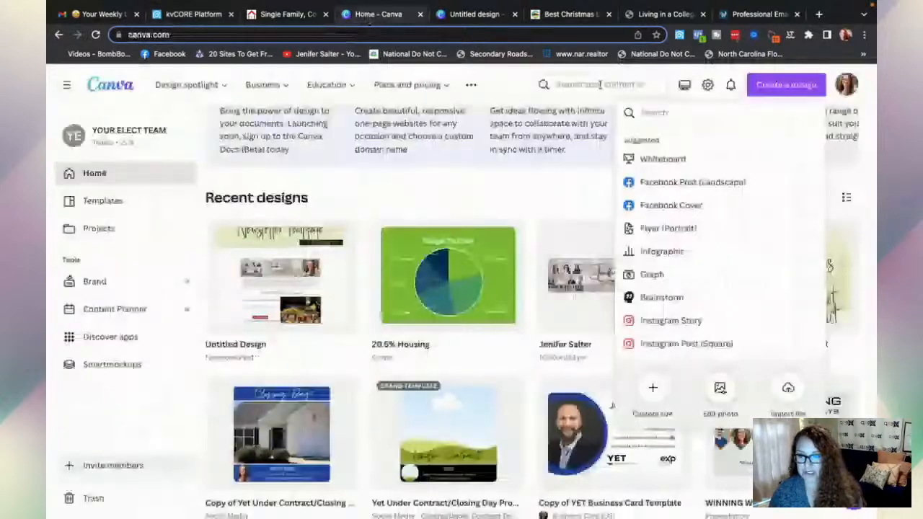
# - Search Canva for 'pie chart' templates and browse the 41 results
pyautogui.click(602, 84)
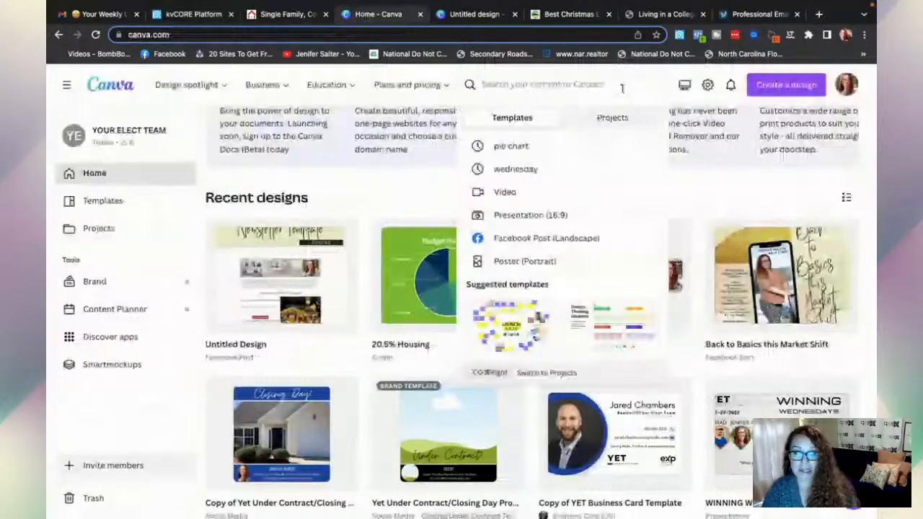
pyautogui.write('pie')
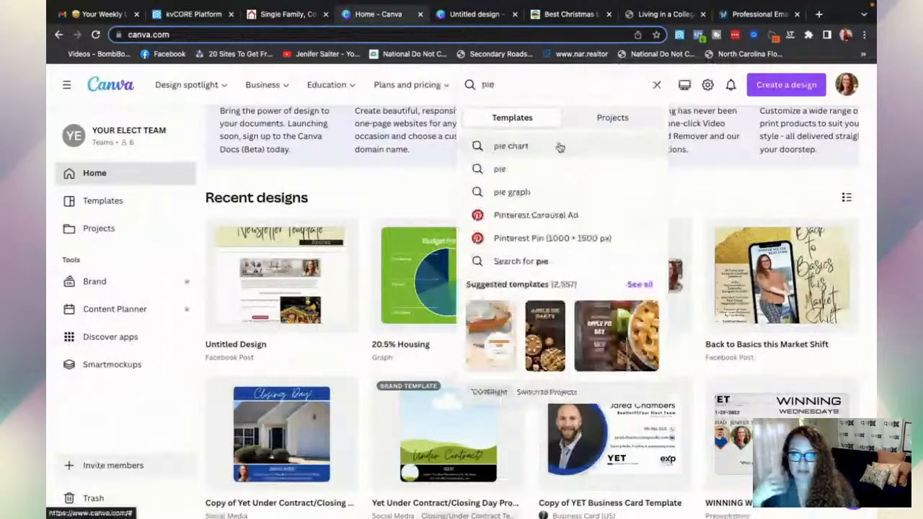
pyautogui.click(559, 147)
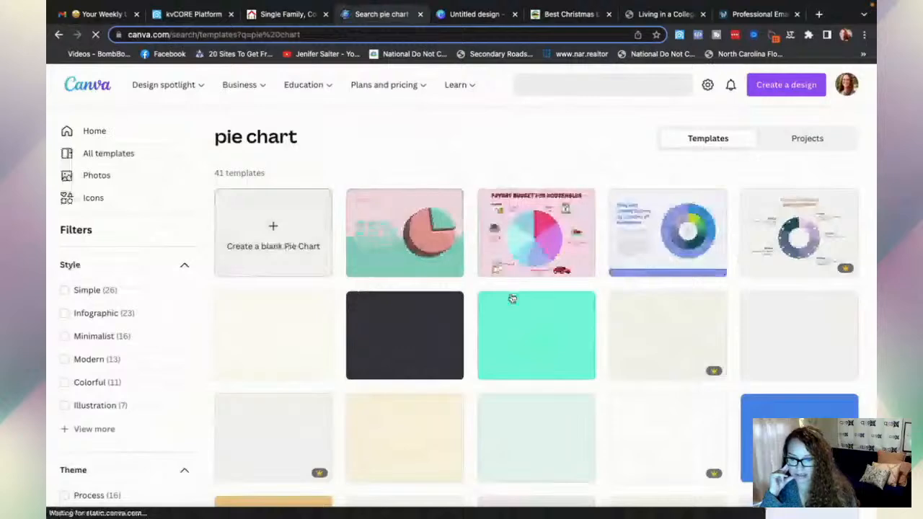
pyautogui.scroll(-1, 512, 298)
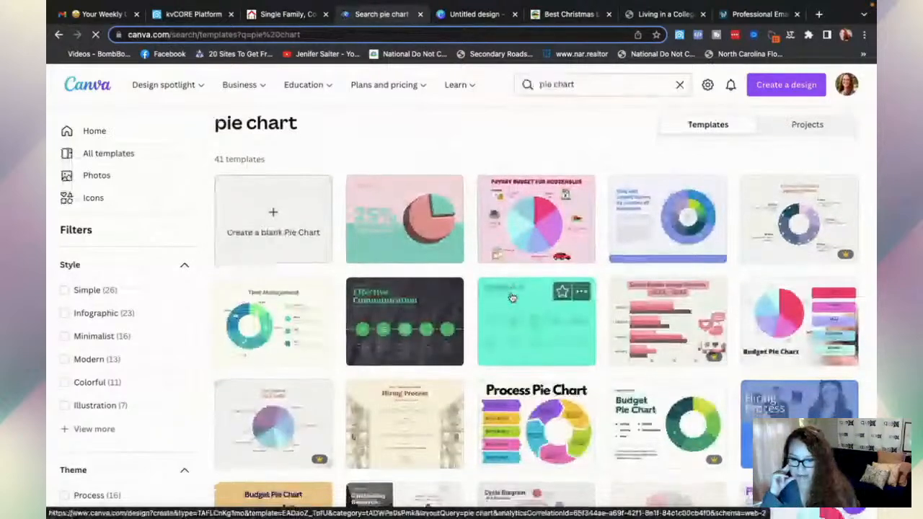
pyautogui.scroll(-1, 512, 298)
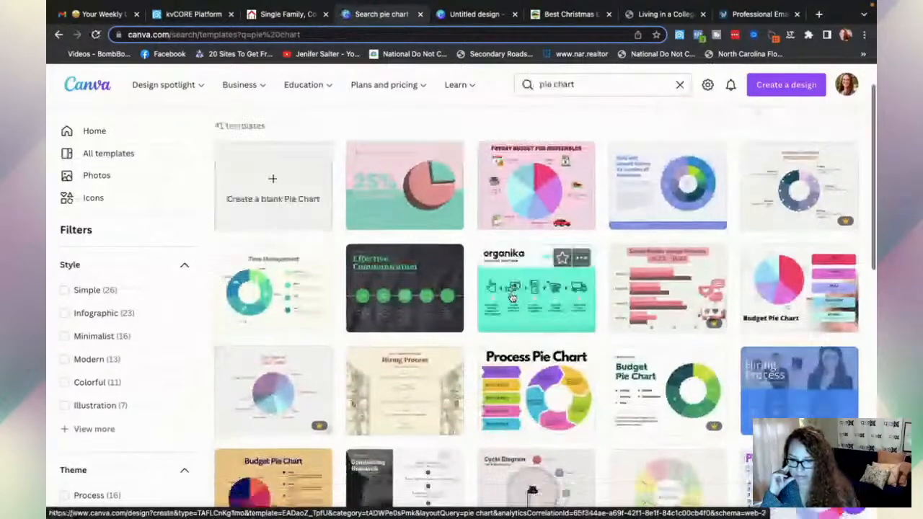
pyautogui.scroll(-1, 512, 298)
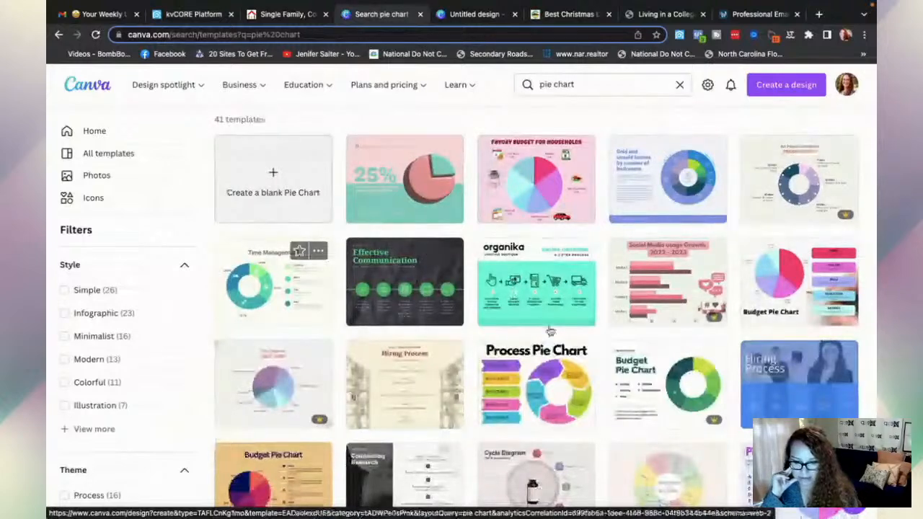
pyautogui.scroll(-2, 550, 330)
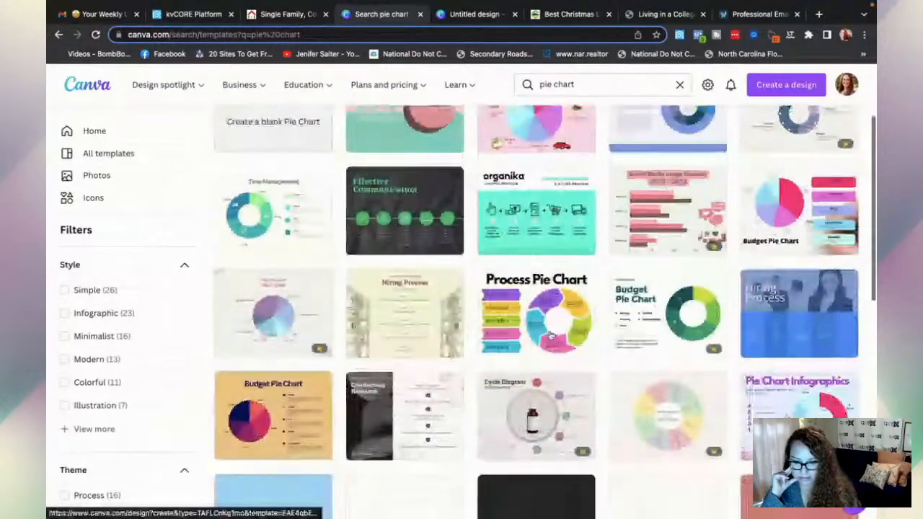
pyautogui.scroll(1, 549, 333)
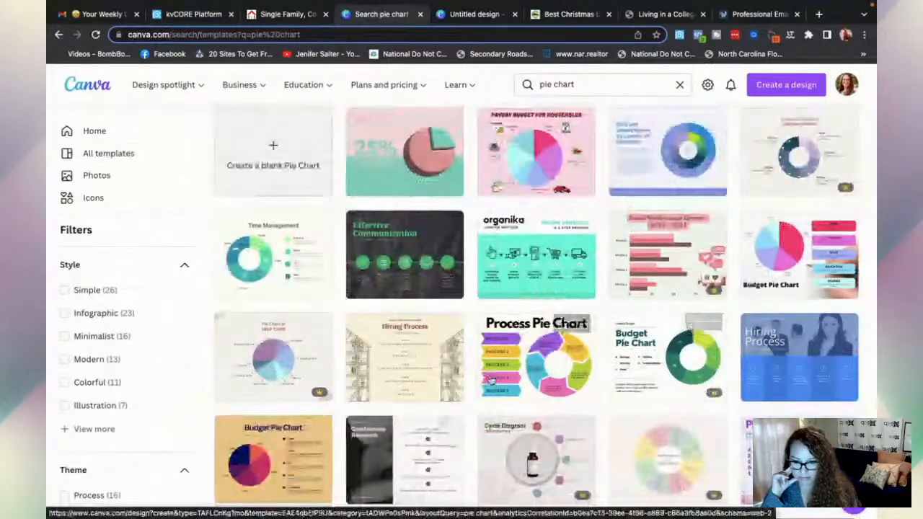
pyautogui.scroll(-1, 490, 380)
pyautogui.scroll(-2, 490, 380)
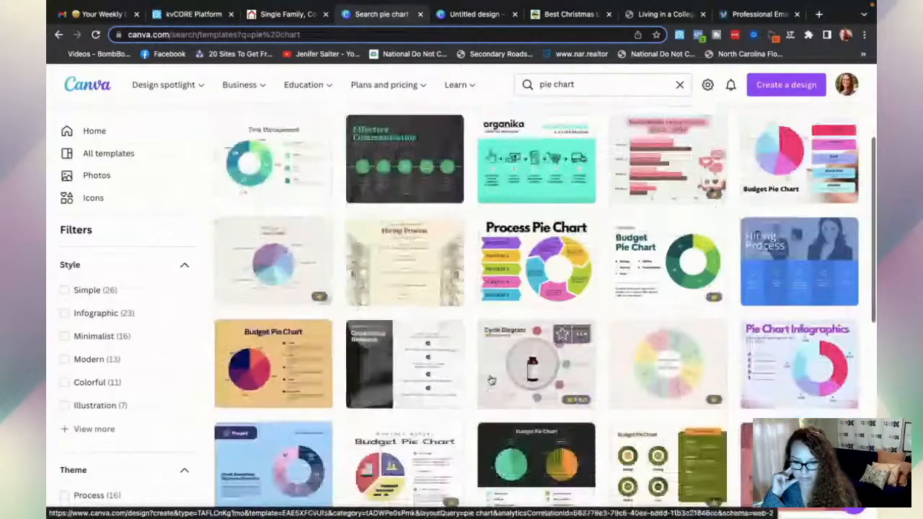
pyautogui.scroll(-1, 491, 380)
pyautogui.scroll(-2, 491, 380)
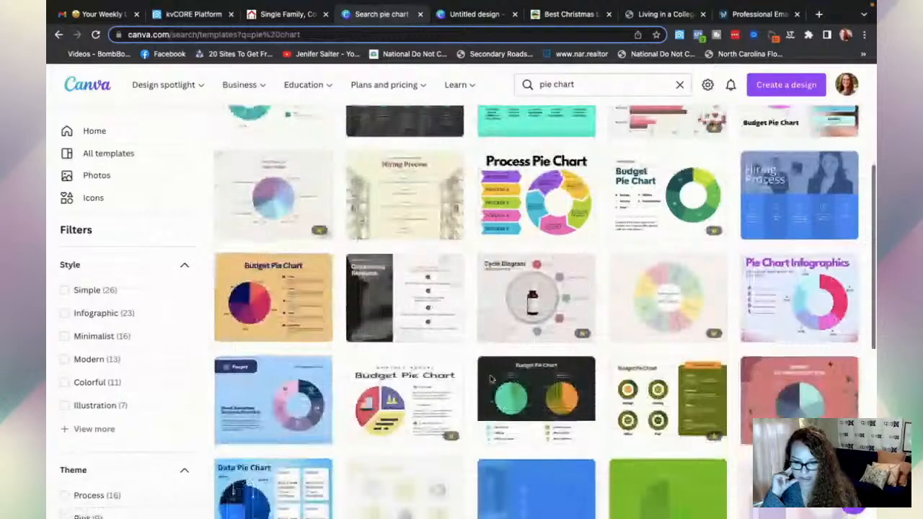
pyautogui.scroll(-1, 490, 380)
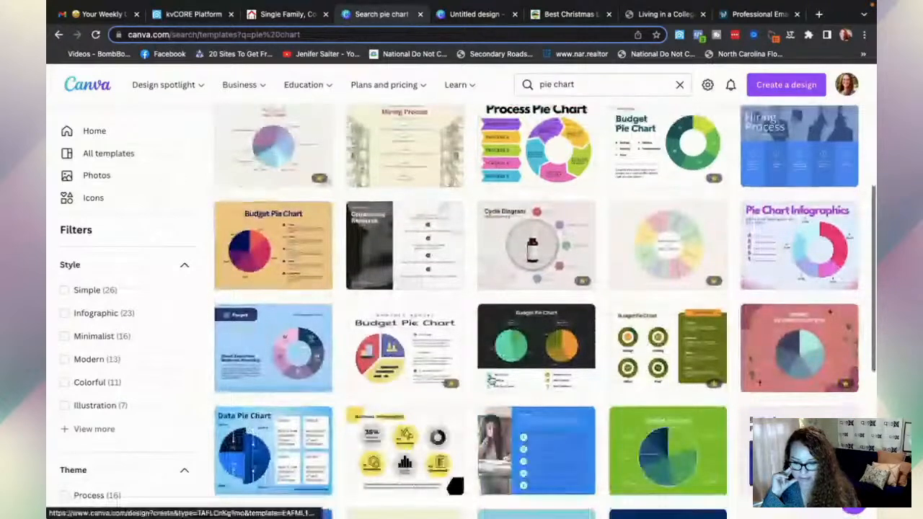
pyautogui.scroll(-3, 491, 380)
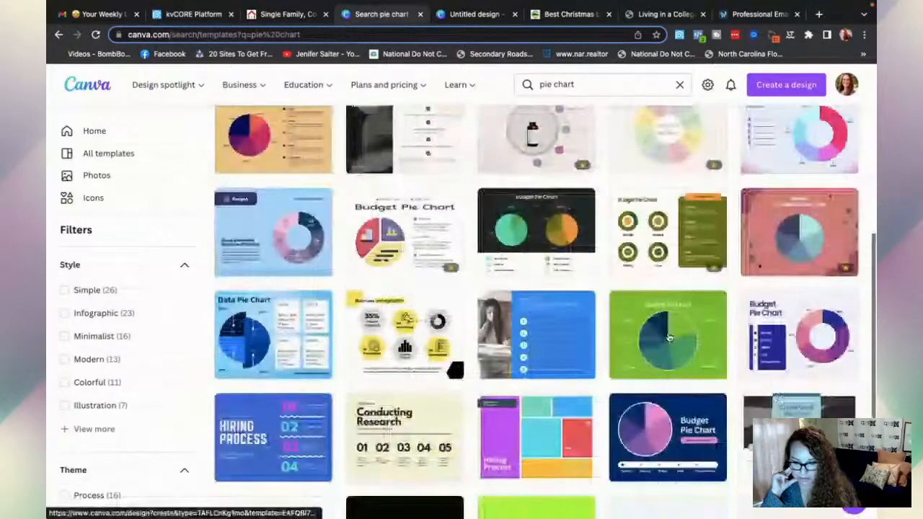
# - Open the green budget pie chart template and retitle its heading MARKET GLIMPSE
pyautogui.click(669, 337)
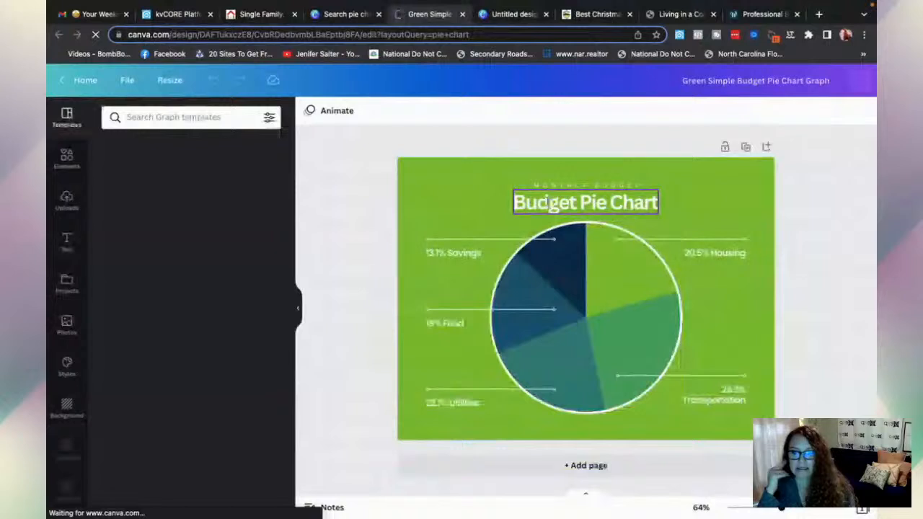
pyautogui.click(548, 205)
pyautogui.doubleClick(554, 203)
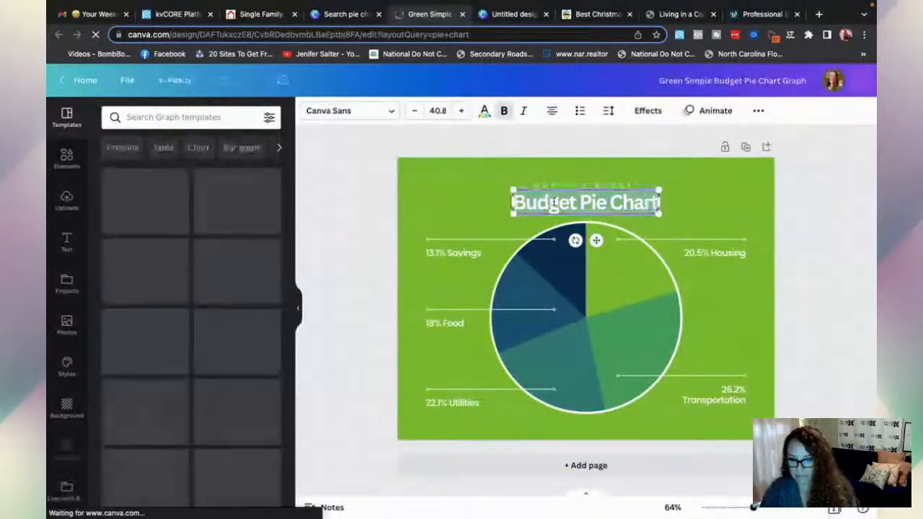
pyautogui.write('MARKET')
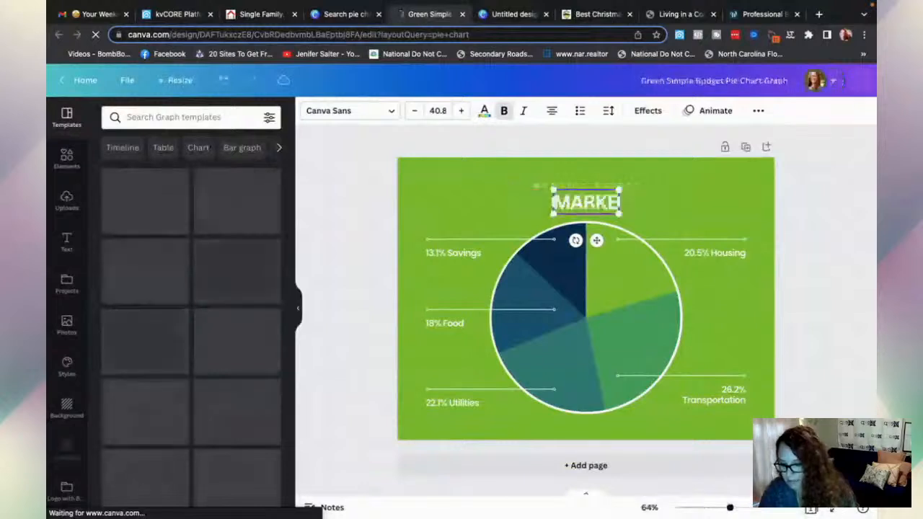
pyautogui.write(' GLIMPSE')
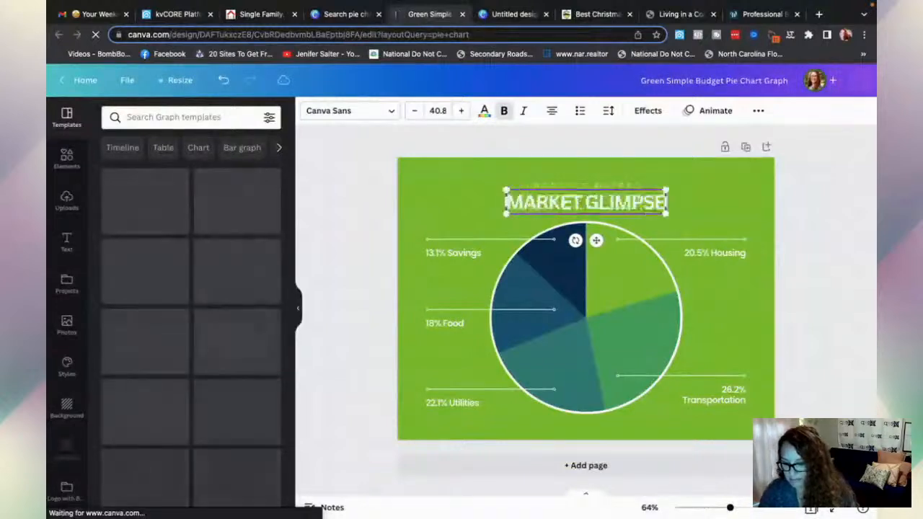
# - Remove BUDGET from the subheading, dismiss the rewards popup and select the pie chart
pyautogui.click(587, 184)
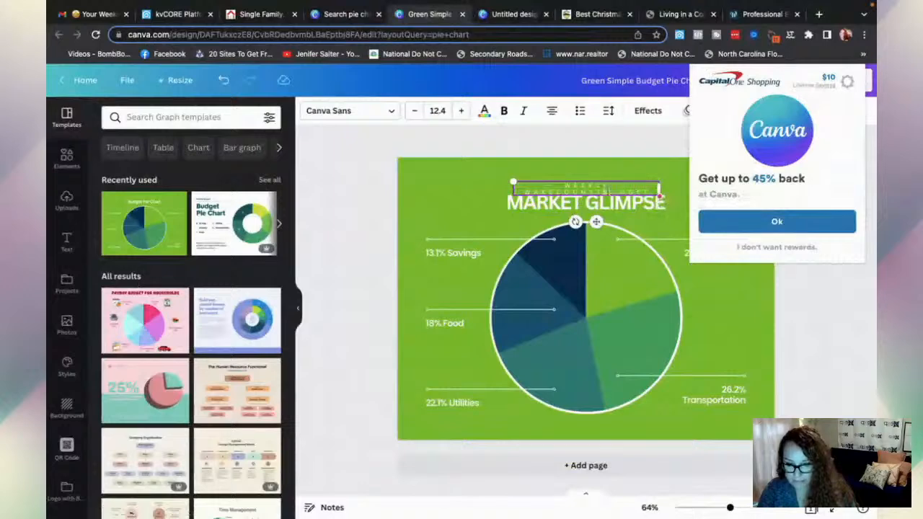
pyautogui.doubleClick(652, 191)
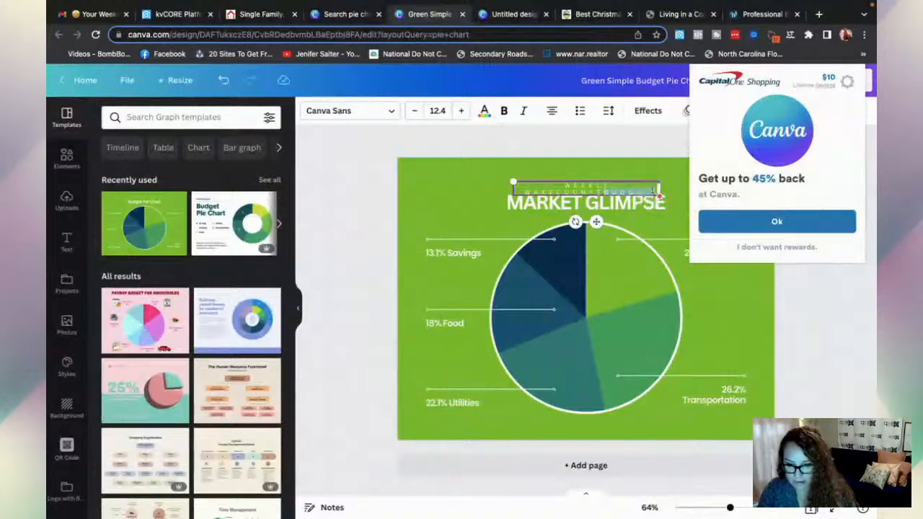
pyautogui.press('BackSpace')
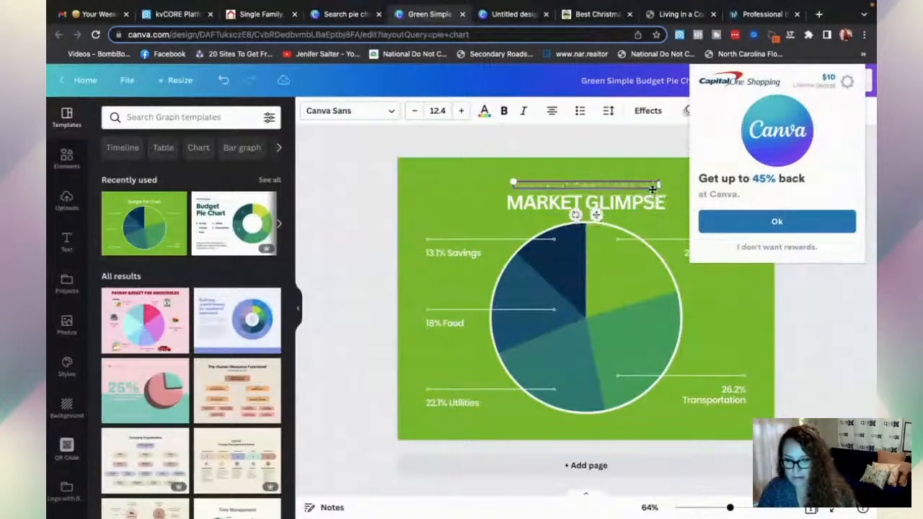
pyautogui.click(750, 247)
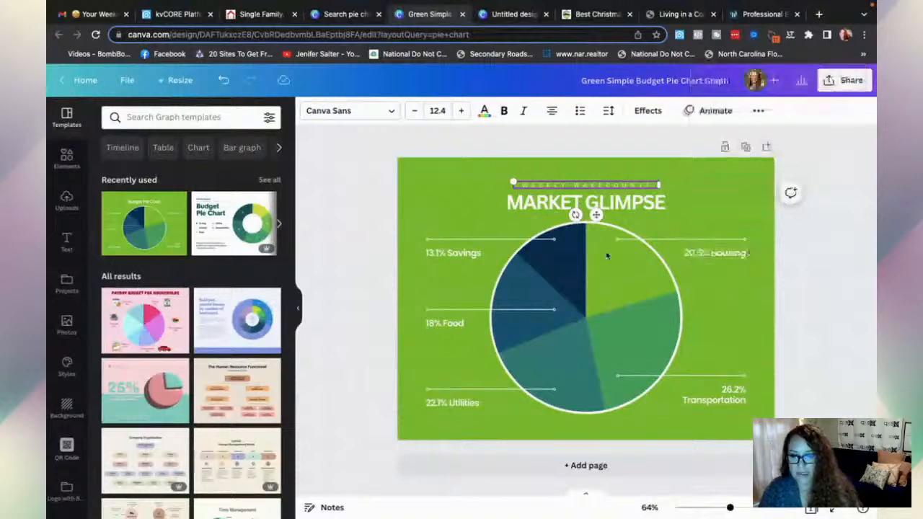
pyautogui.click(671, 310)
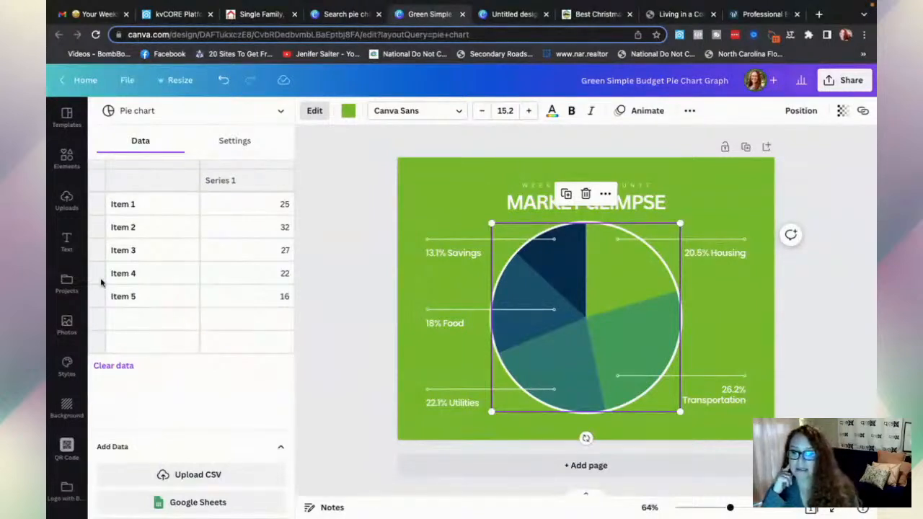
# - Rename the chart items to New listings, under contract, back on market, reduced price and closed
pyautogui.click(135, 205)
pyautogui.write('NEW')
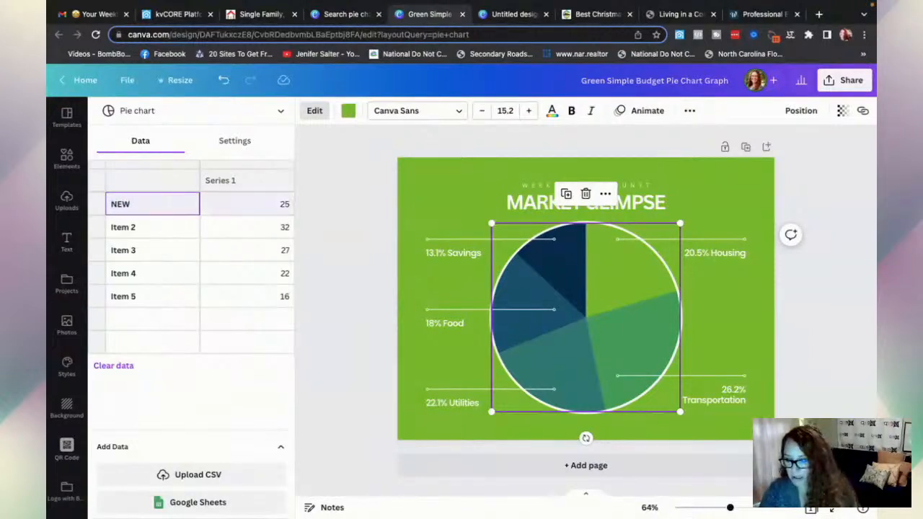
pyautogui.press('BackSpace')
pyautogui.press('BackSpace')
pyautogui.press('BackSpace')
pyautogui.write('N')
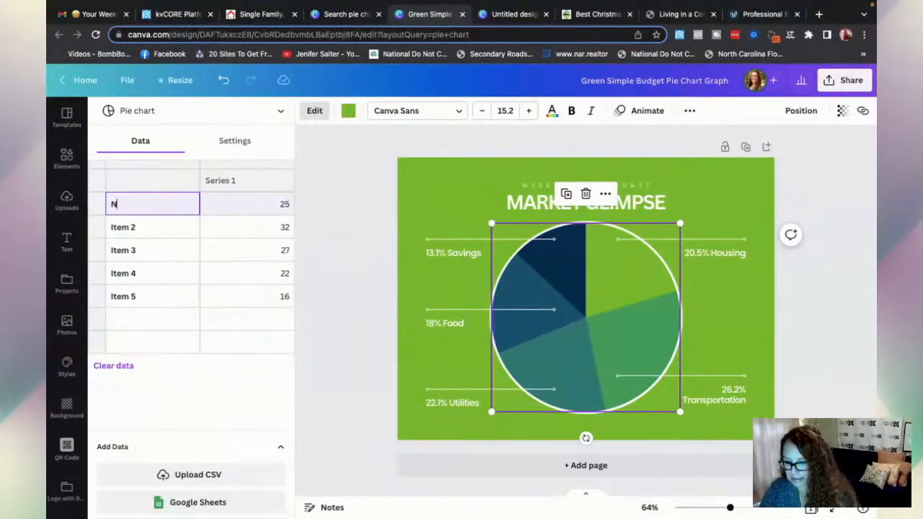
pyautogui.write('ew listings')
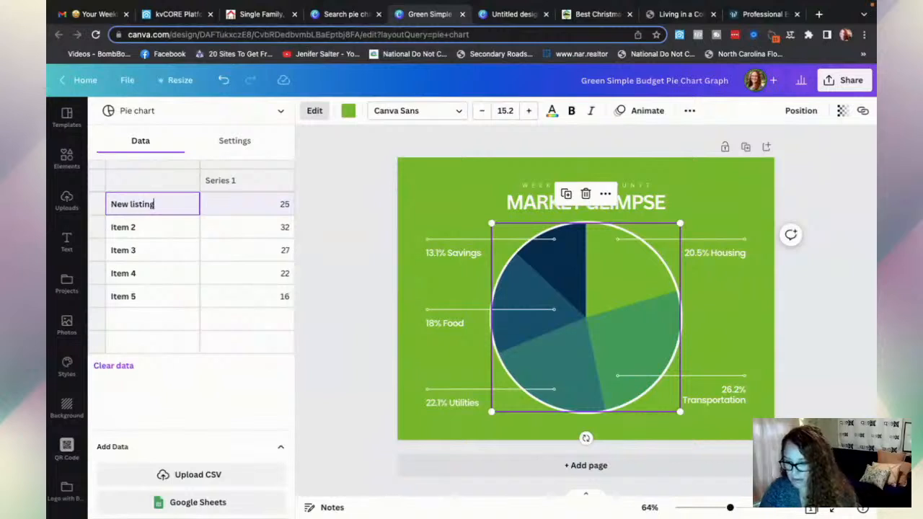
pyautogui.click(124, 228)
pyautogui.write('un')
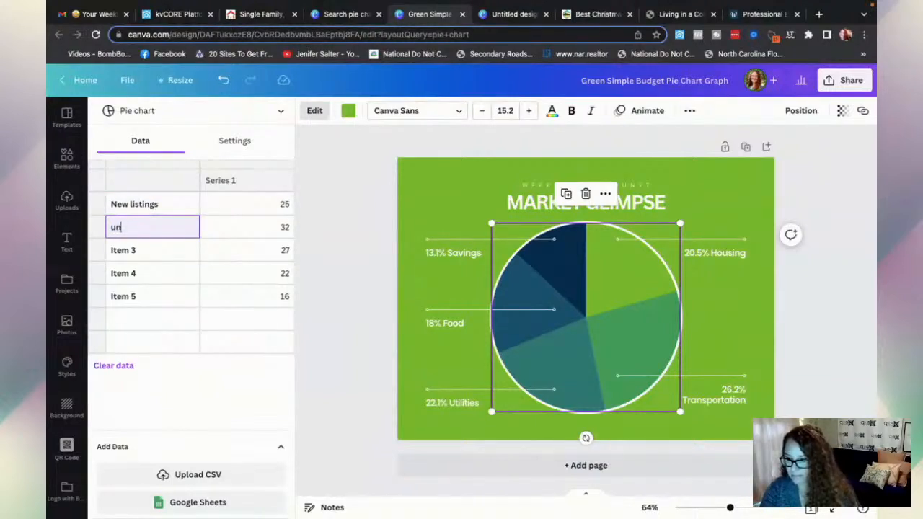
pyautogui.write('der contract')
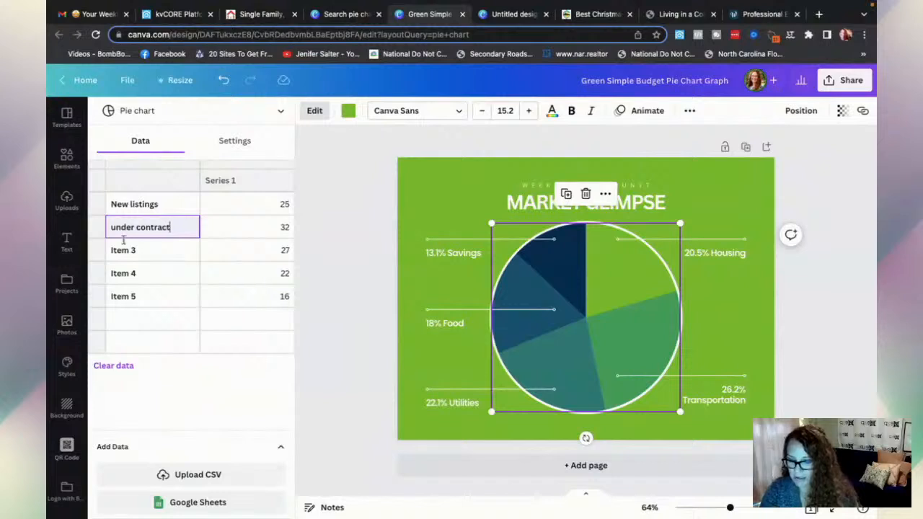
pyautogui.click(122, 253)
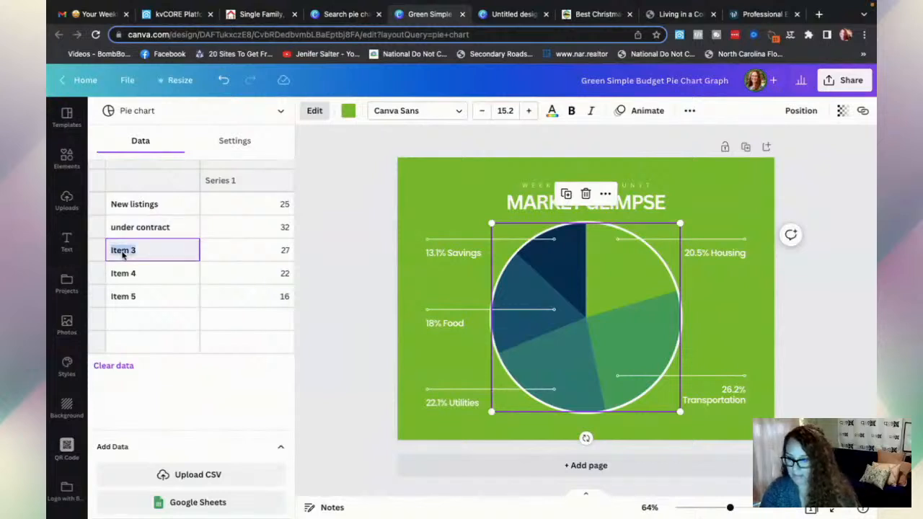
pyautogui.write('back o')
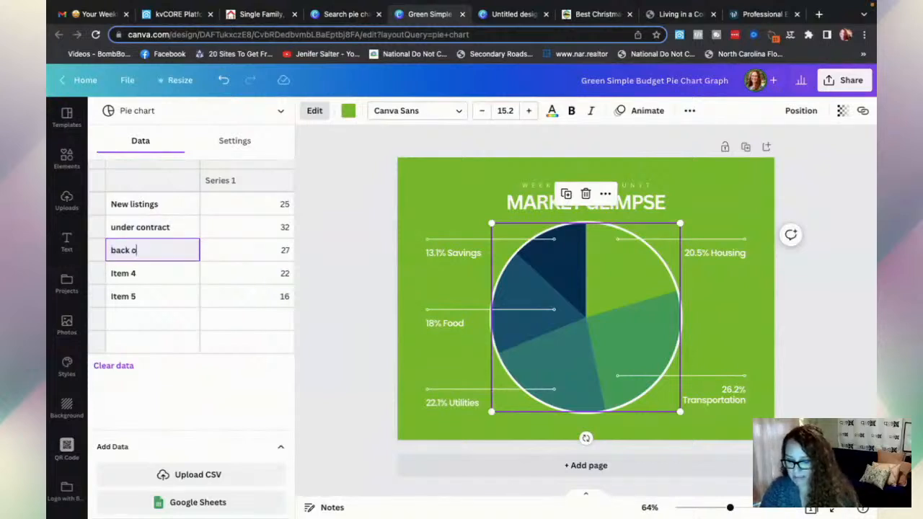
pyautogui.write('n market')
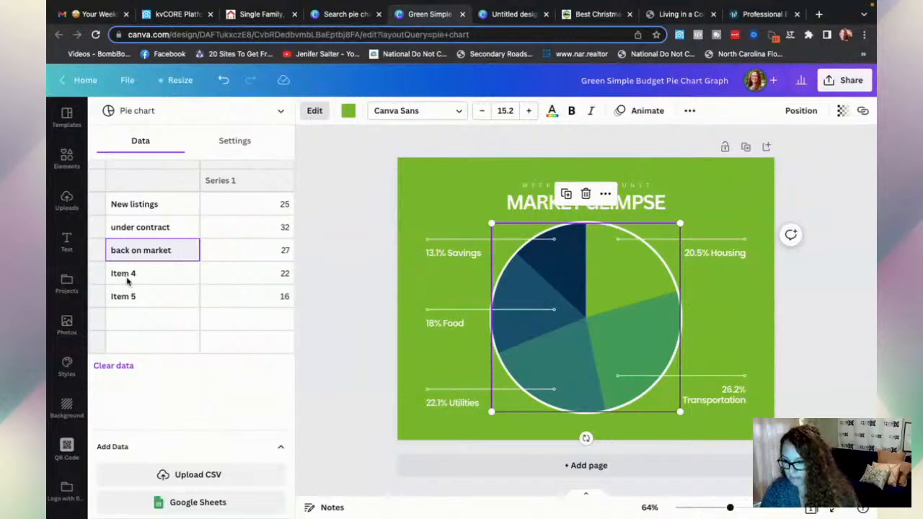
pyautogui.click(129, 278)
pyautogui.doubleClick(129, 278)
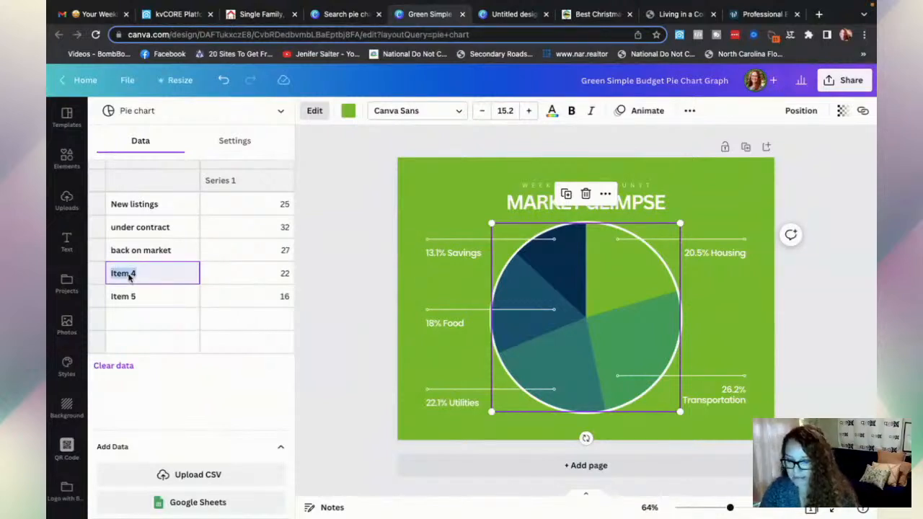
pyautogui.write('redu')
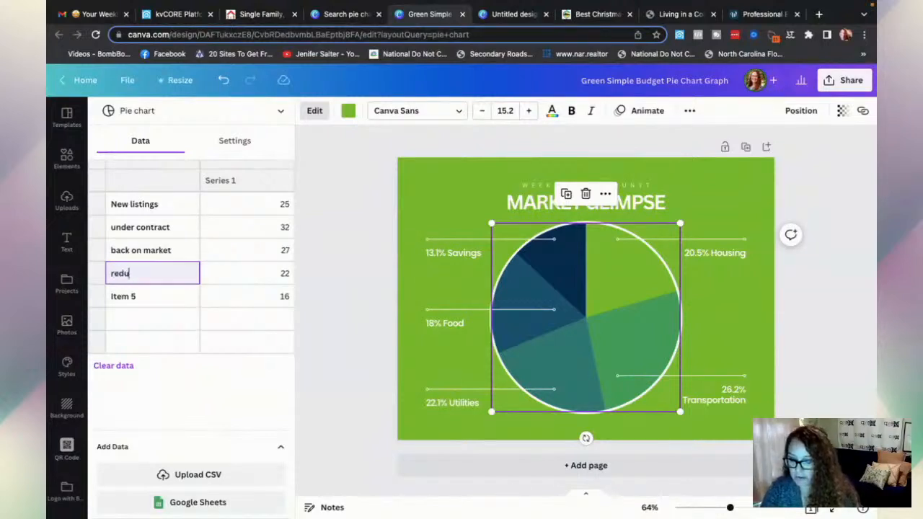
pyautogui.write('ced price')
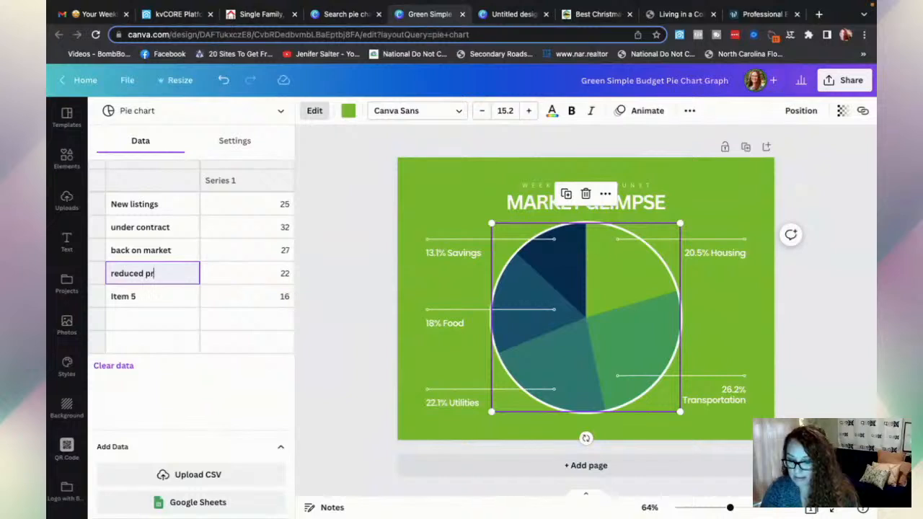
pyautogui.click(124, 301)
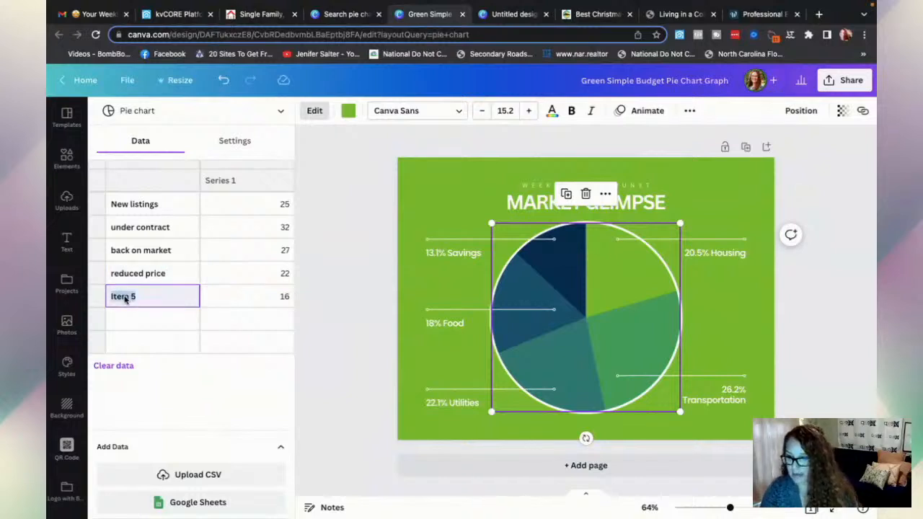
pyautogui.write('closed')
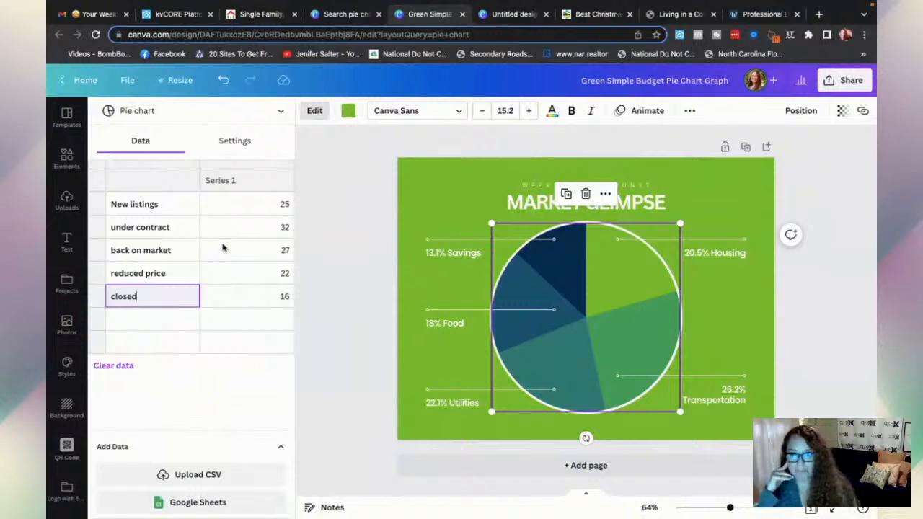
# - Enter chart values 120, 350, 116, 22 and 16 for the five categories
pyautogui.click(283, 206)
pyautogui.write('120')
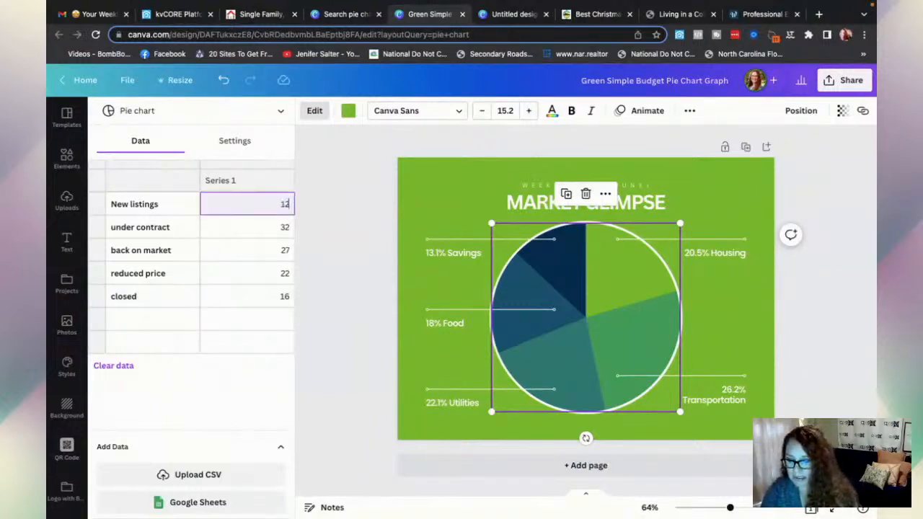
pyautogui.click(284, 229)
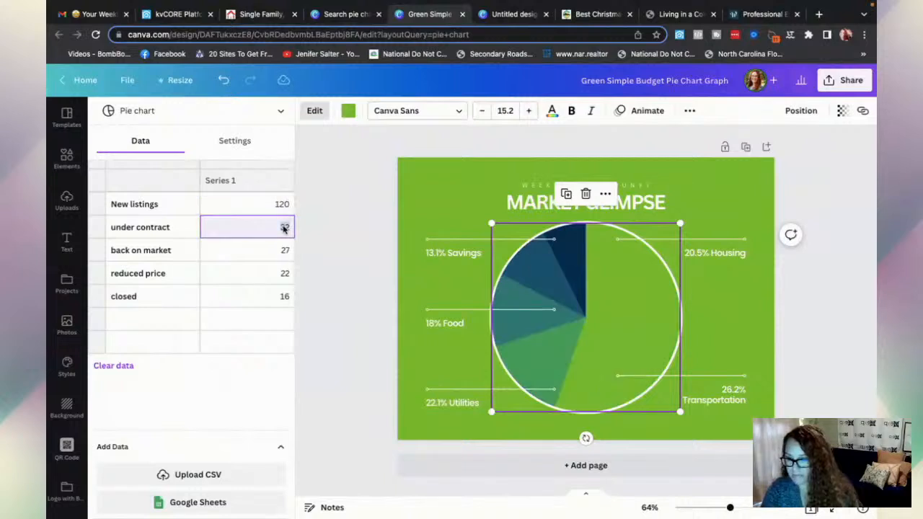
pyautogui.write('350')
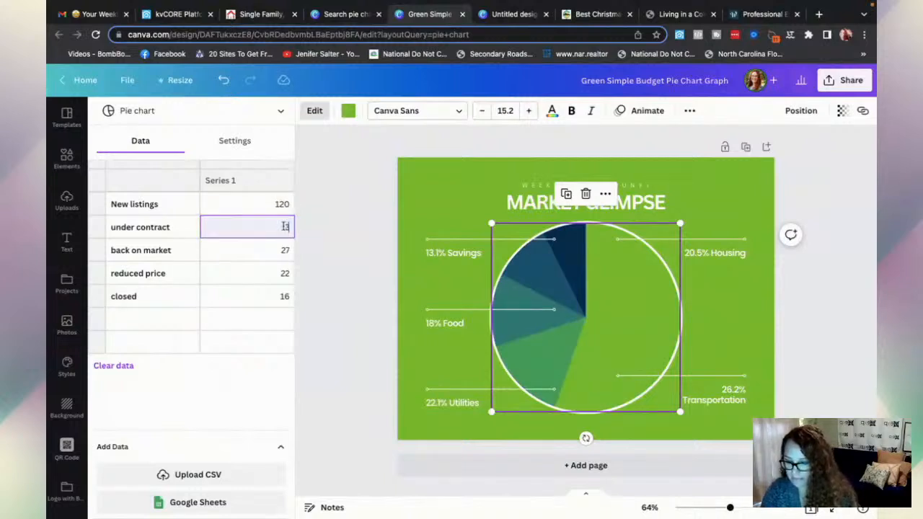
pyautogui.click(284, 252)
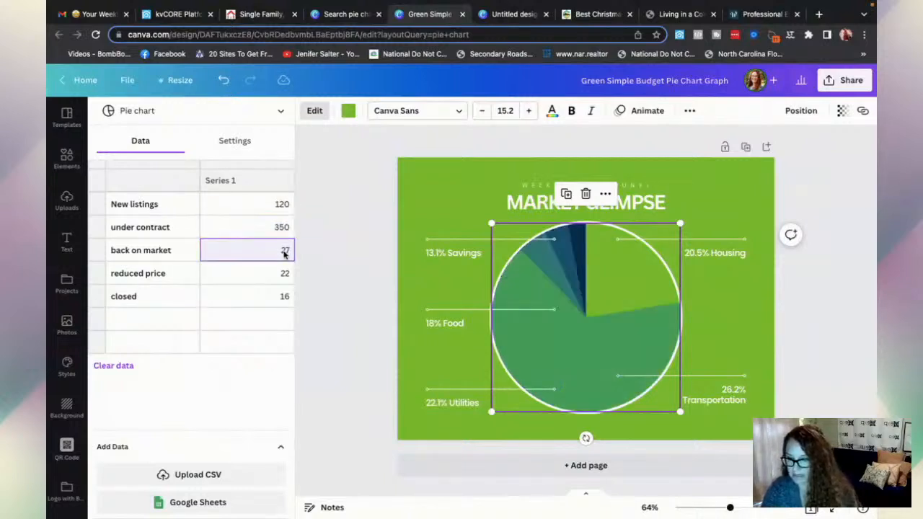
pyautogui.doubleClick(284, 253)
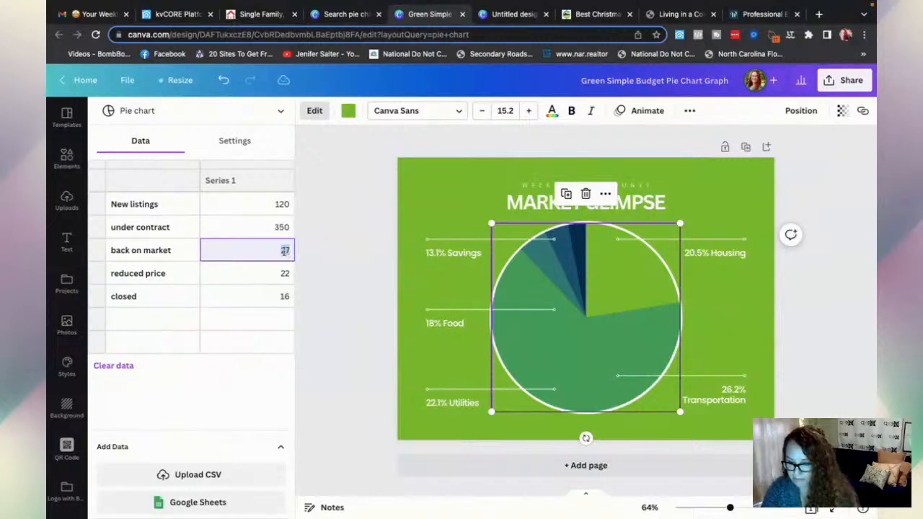
pyautogui.write('11')
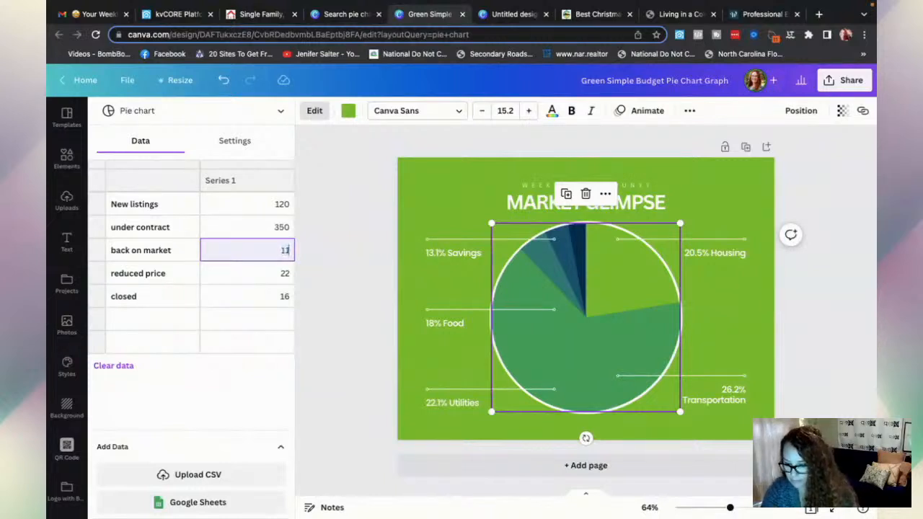
pyautogui.write('6')
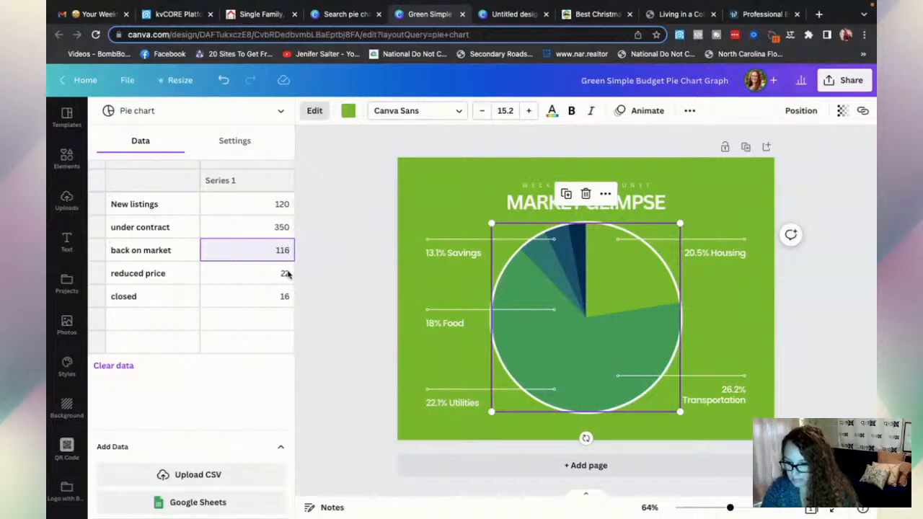
pyautogui.doubleClick(286, 274)
pyautogui.write('22')
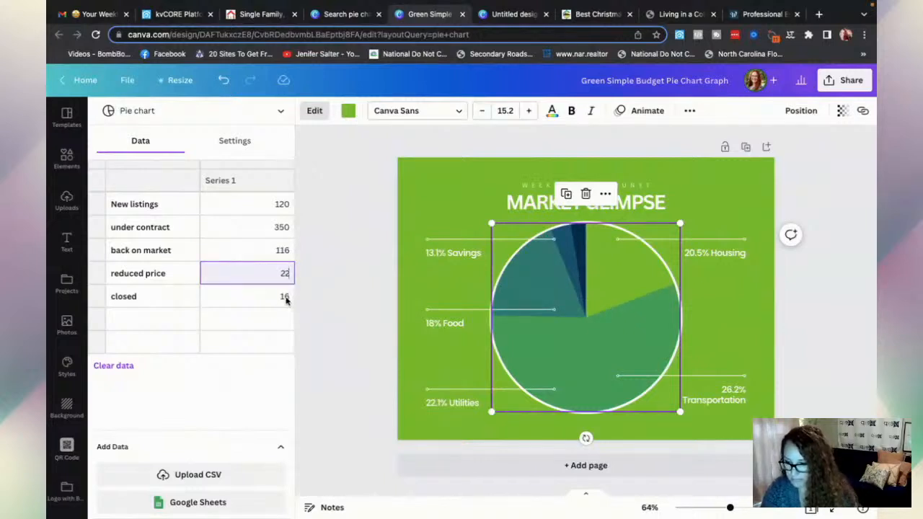
pyautogui.click(285, 301)
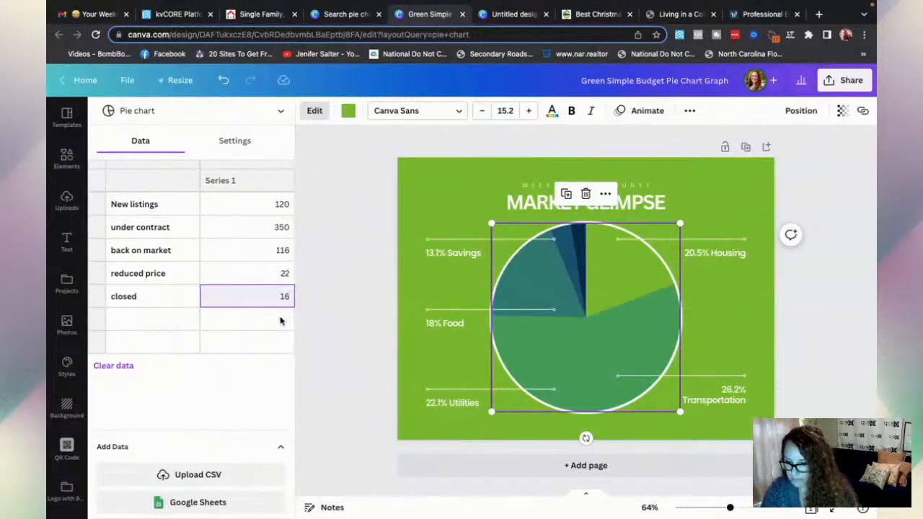
# - Rename the 13.1% Savings chart label to 13.1% New Listings
pyautogui.click(456, 252)
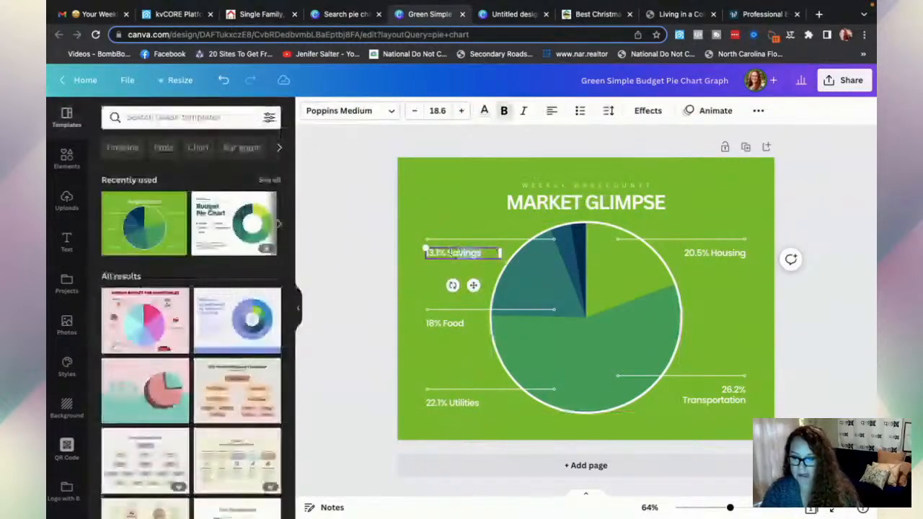
pyautogui.write('New o')
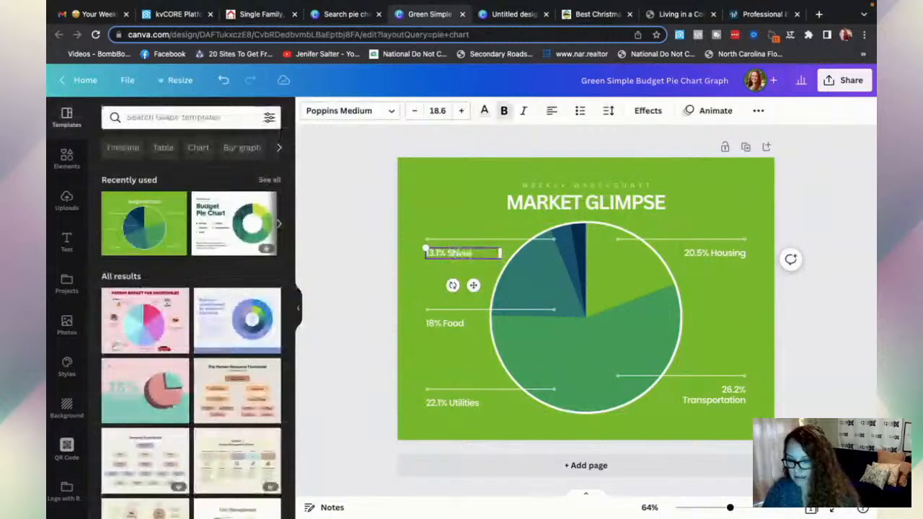
pyautogui.press('BackSpace')
pyautogui.press('BackSpace')
pyautogui.press('BackSpace')
pyautogui.press('BackSpace')
pyautogui.press('BackSpace')
pyautogui.press('BackSpace')
pyautogui.press('BackSpace')
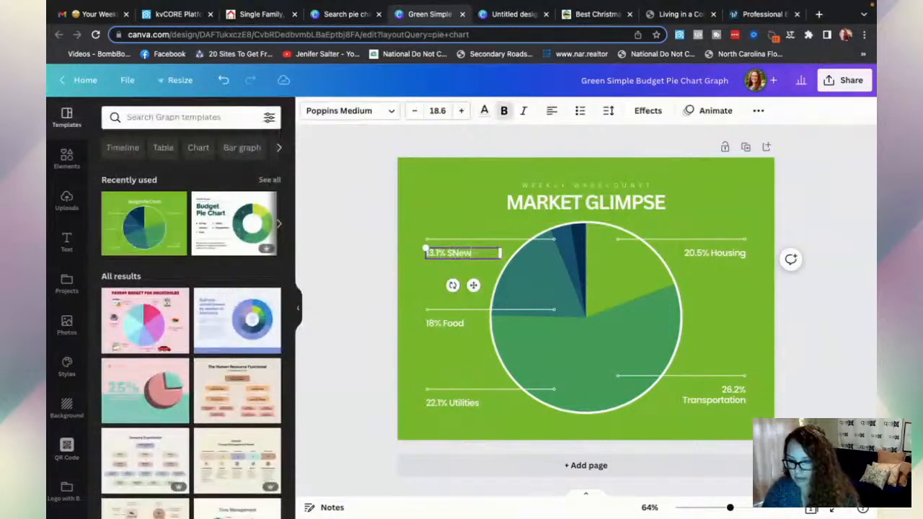
pyautogui.write('N')
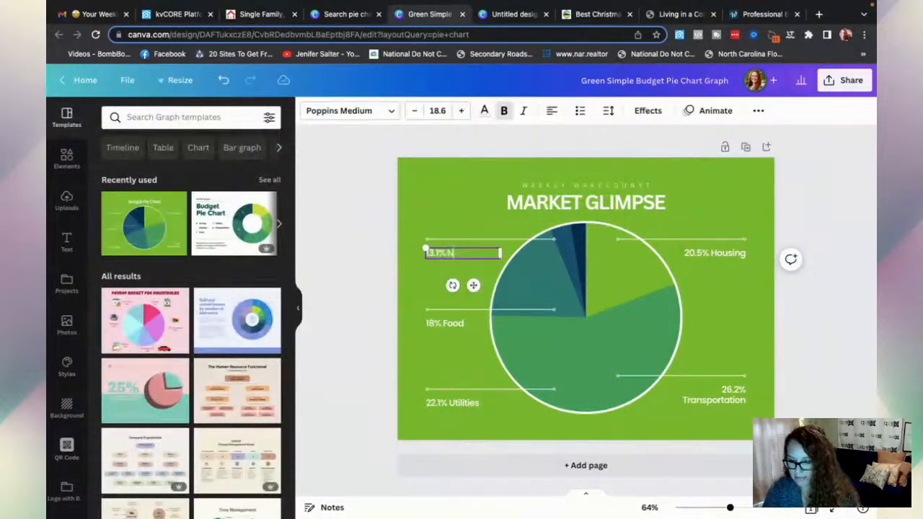
pyautogui.write('ew Listings')
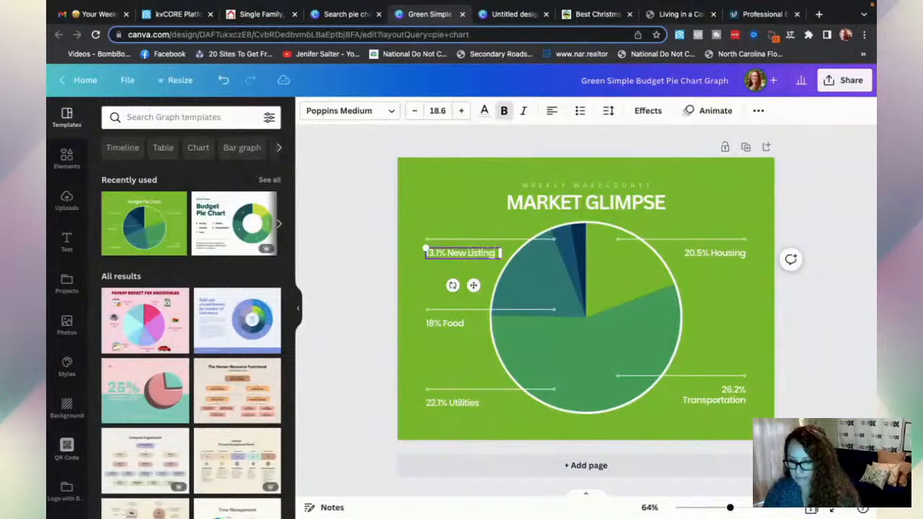
# - Change the 18% Food label to Under Contract and remove its percentage
pyautogui.click(453, 324)
pyautogui.doubleClick(453, 324)
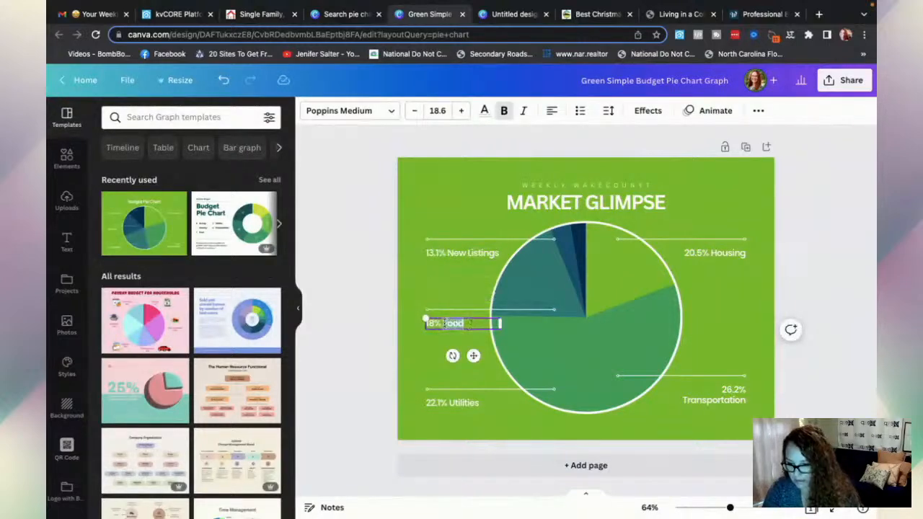
pyautogui.write('Under Cont')
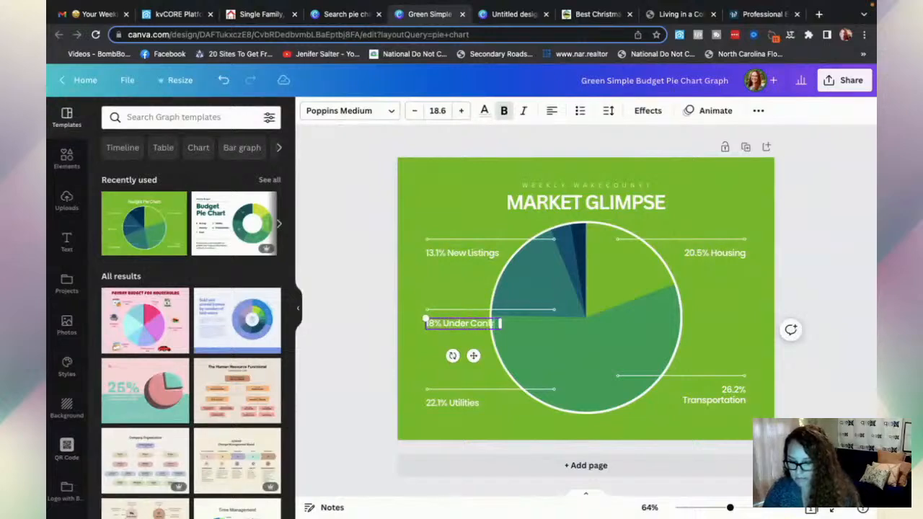
pyautogui.write('ract')
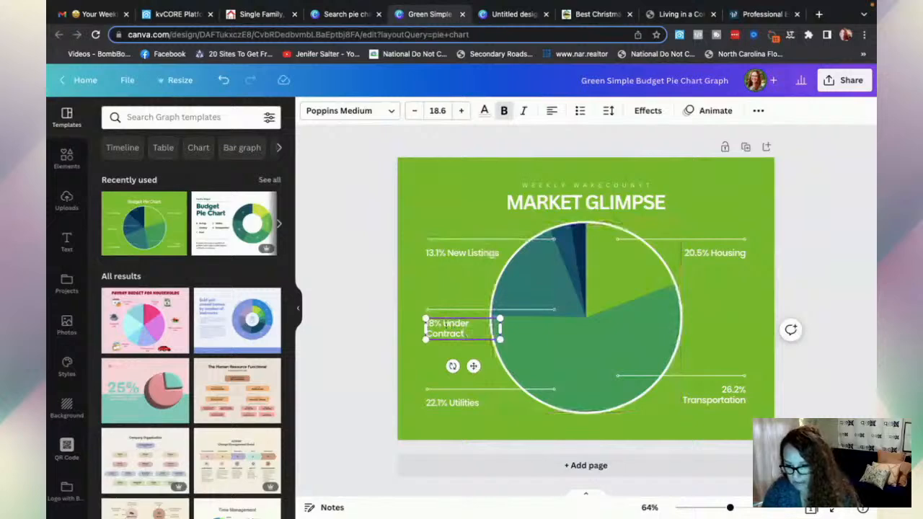
pyautogui.moveTo(439, 323); pyautogui.dragTo(418, 323)
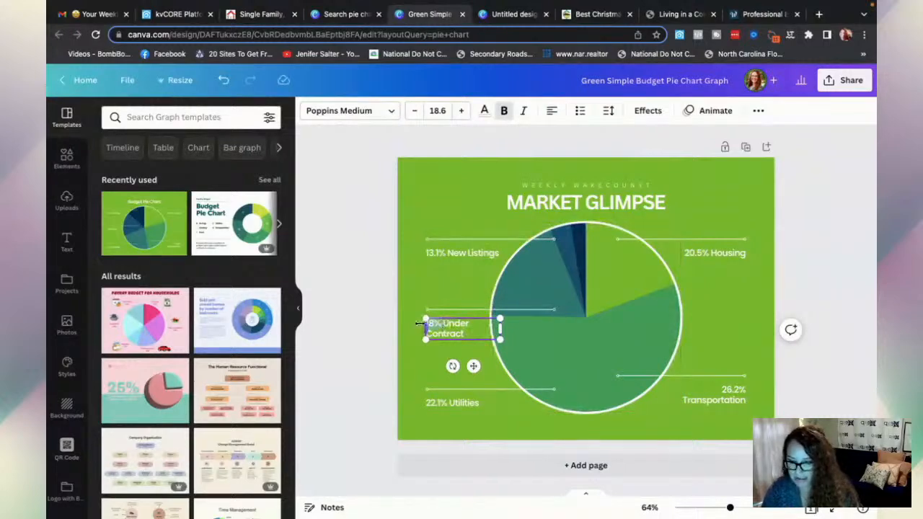
pyautogui.press('BackSpace')
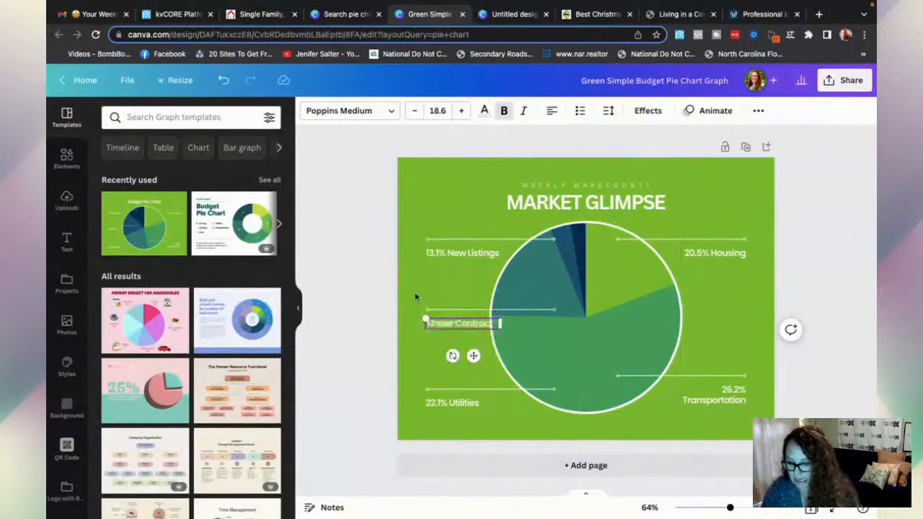
pyautogui.click(517, 286)
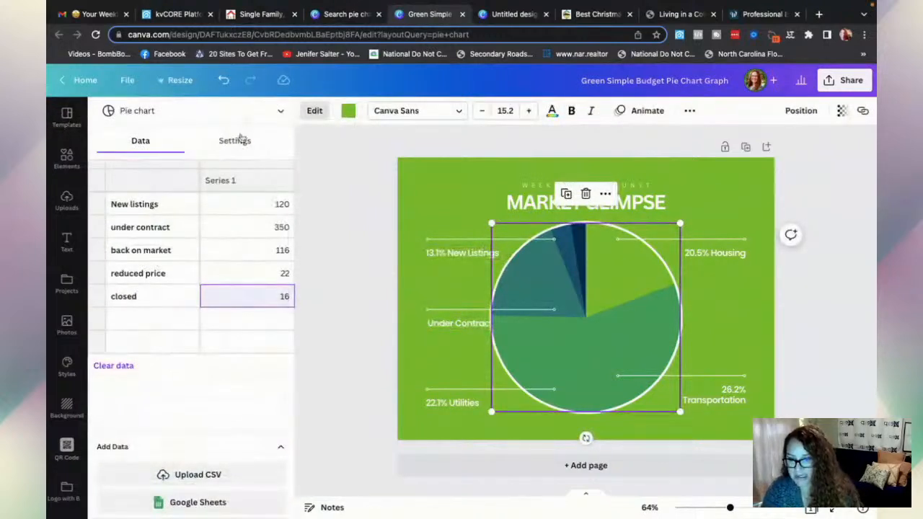
# - Set the pie chart to show values as Numbers with Show labels turned on
pyautogui.click(238, 144)
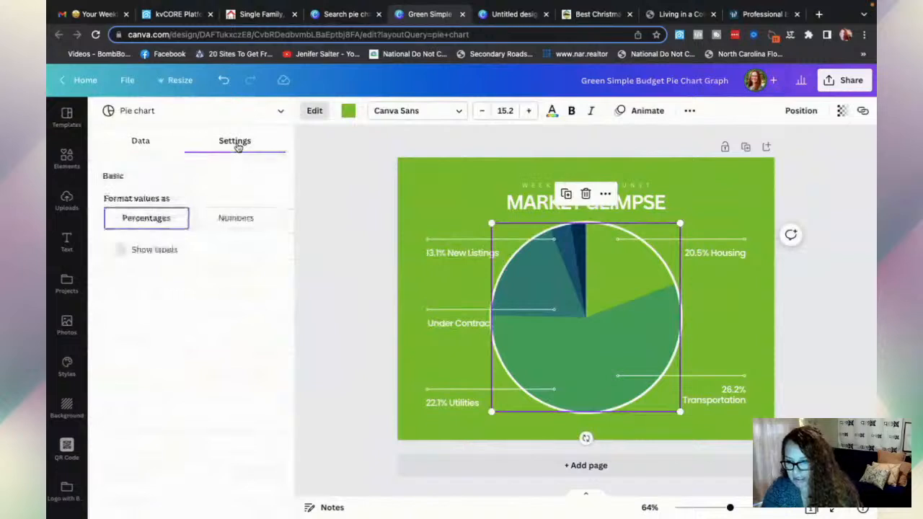
pyautogui.click(236, 222)
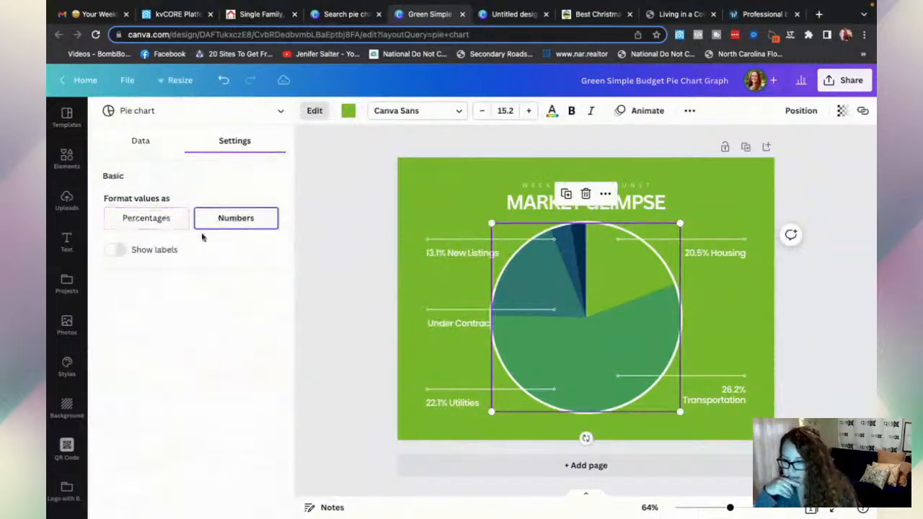
pyautogui.click(119, 249)
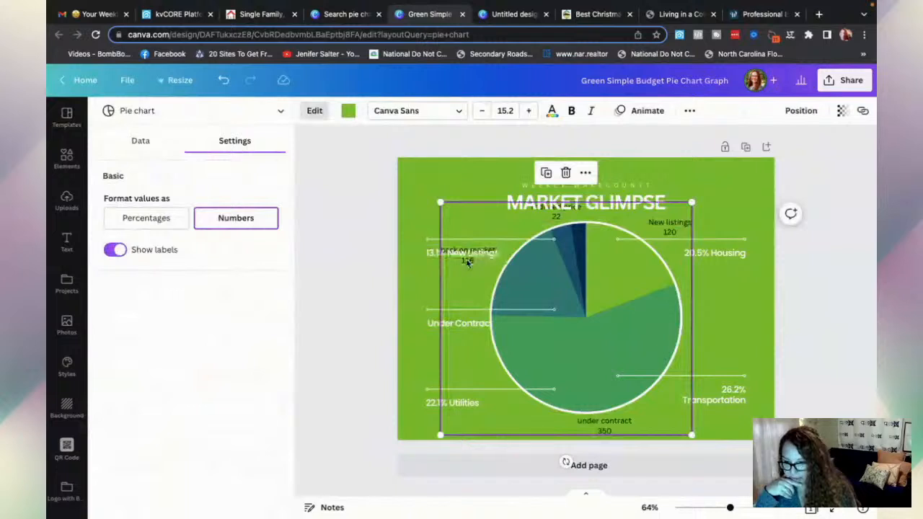
pyautogui.click(415, 243)
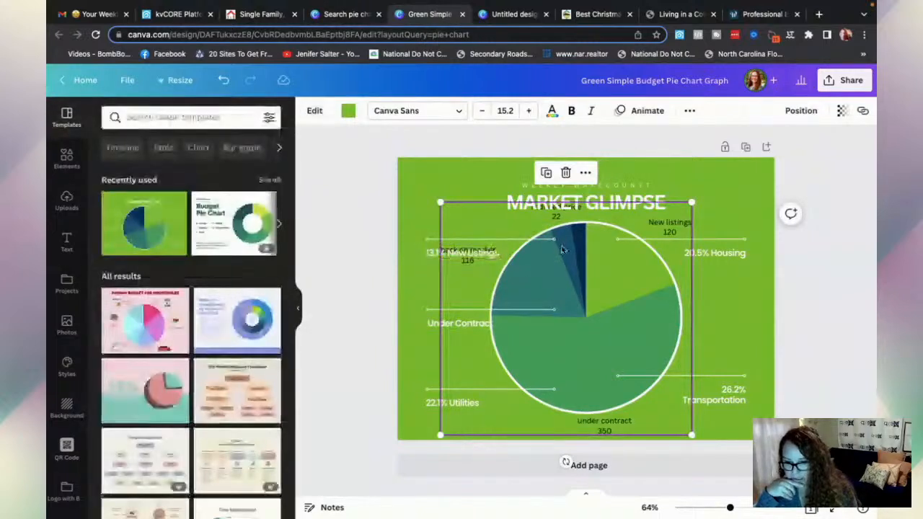
# - Delete the 20.5% Housing and 13.1% New Listings text labels
pyautogui.click(714, 253)
pyautogui.press('Delete')
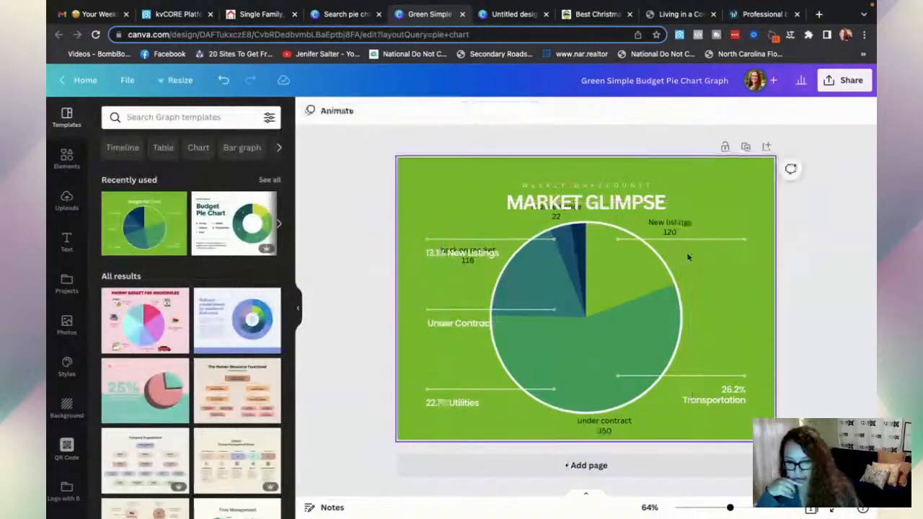
pyautogui.click(472, 252)
pyautogui.press('Delete')
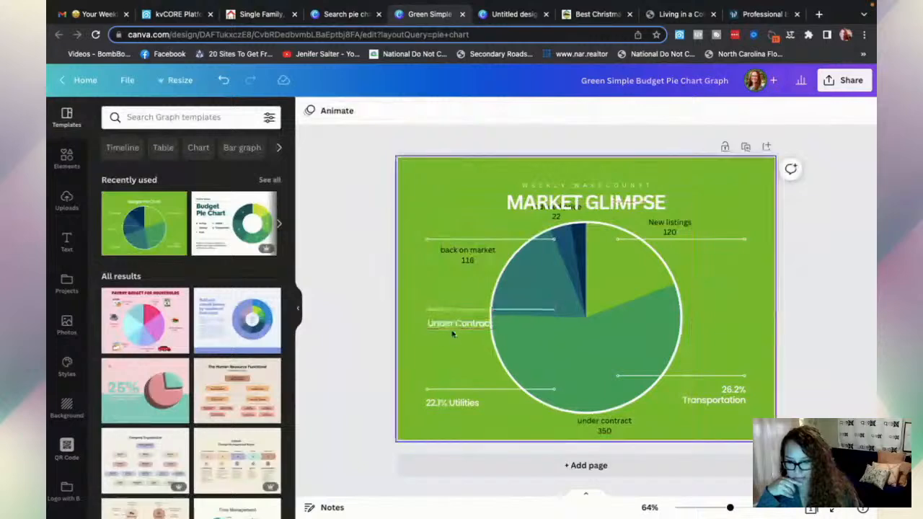
# - Reselect the pie chart and view its data table at the reduced price entry
pyautogui.click(547, 309)
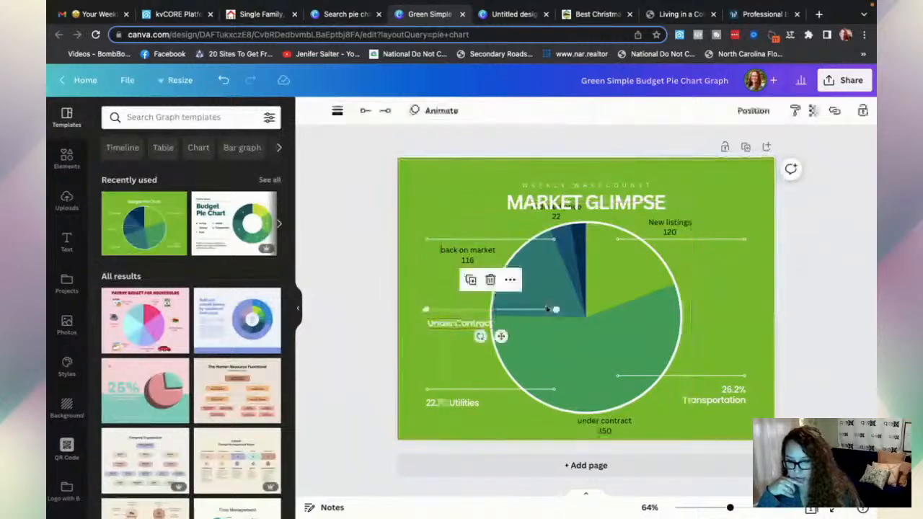
pyautogui.click(555, 309)
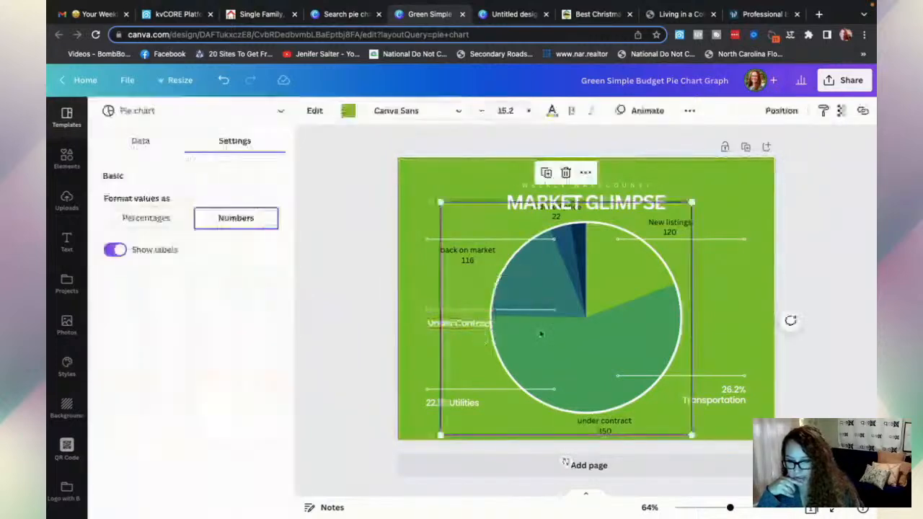
pyautogui.click(141, 140)
pyautogui.click(173, 274)
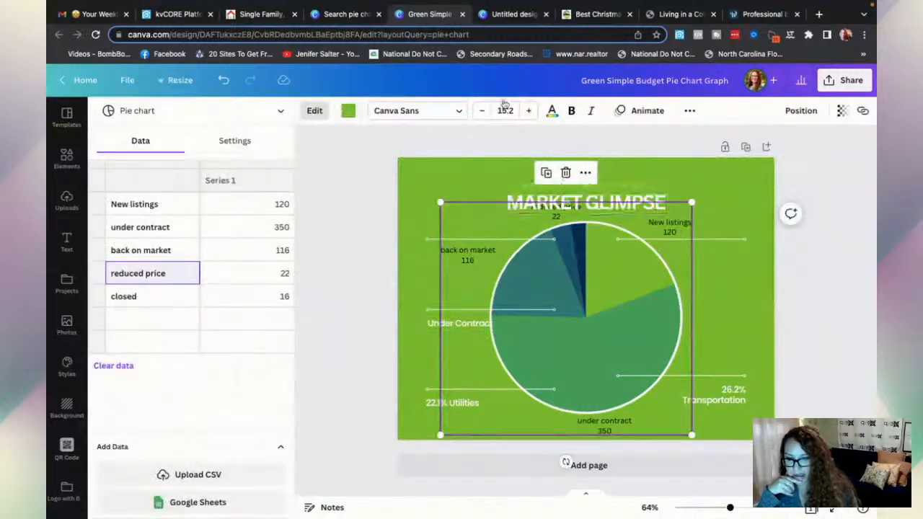
# - Reopen the Market Update design from Canva's recent designs, then return to the kvCORE template
pyautogui.click(72, 82)
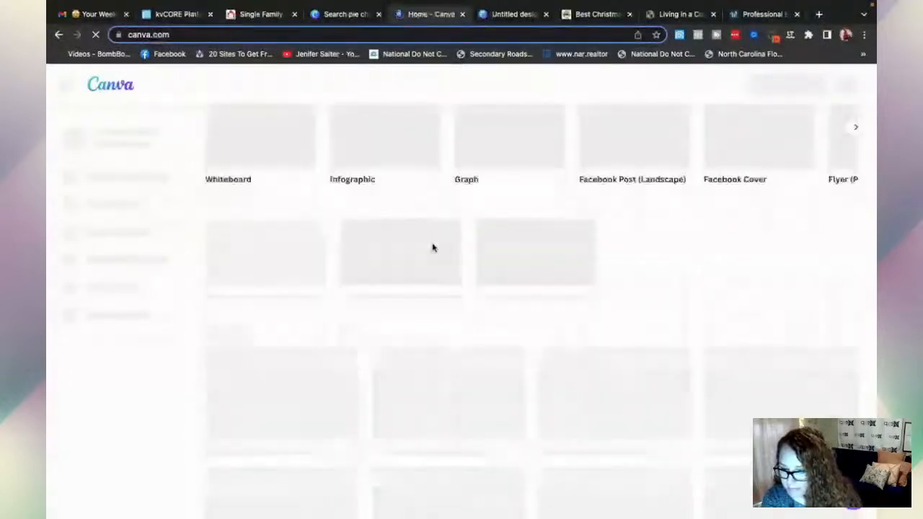
pyautogui.scroll(-2, 433, 248)
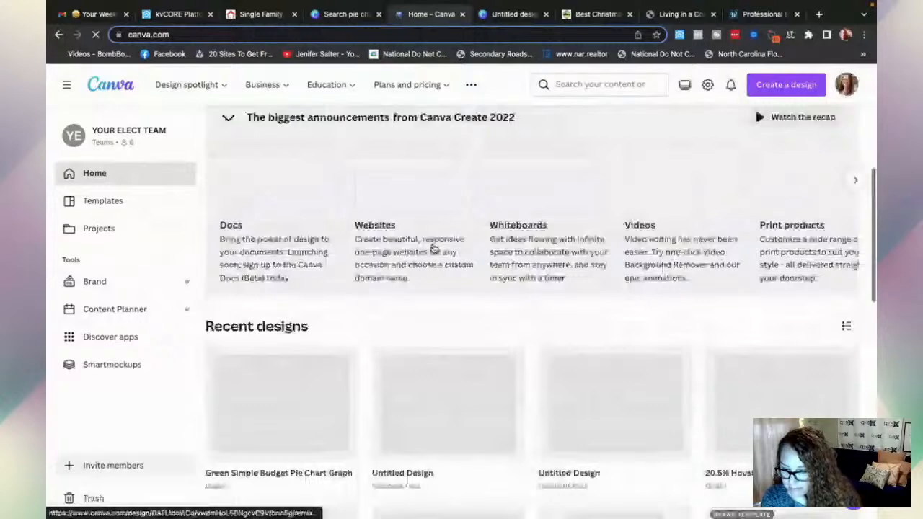
pyautogui.scroll(-3, 433, 247)
pyautogui.scroll(-1, 434, 247)
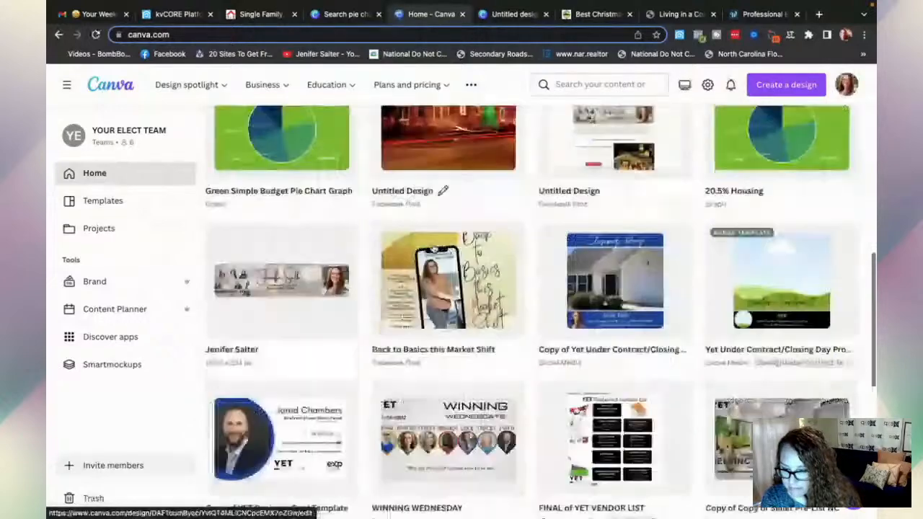
pyautogui.scroll(-4, 433, 247)
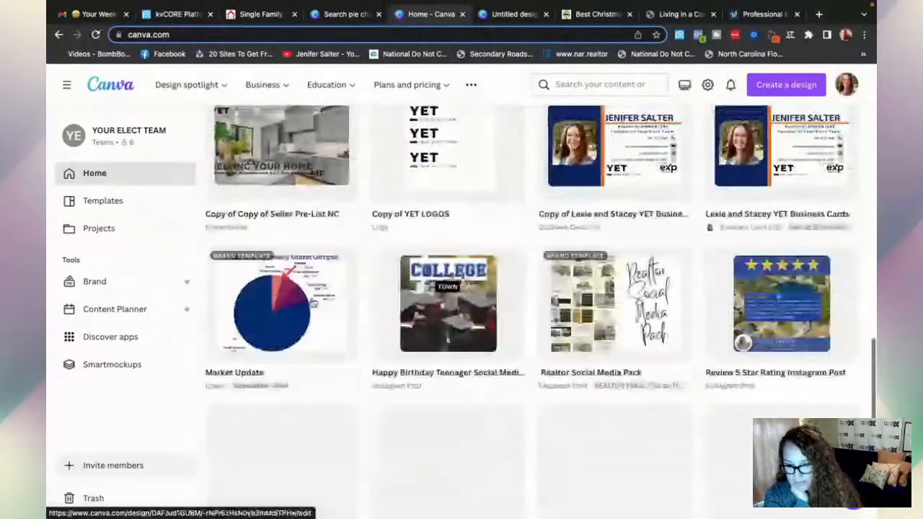
pyautogui.click(312, 309)
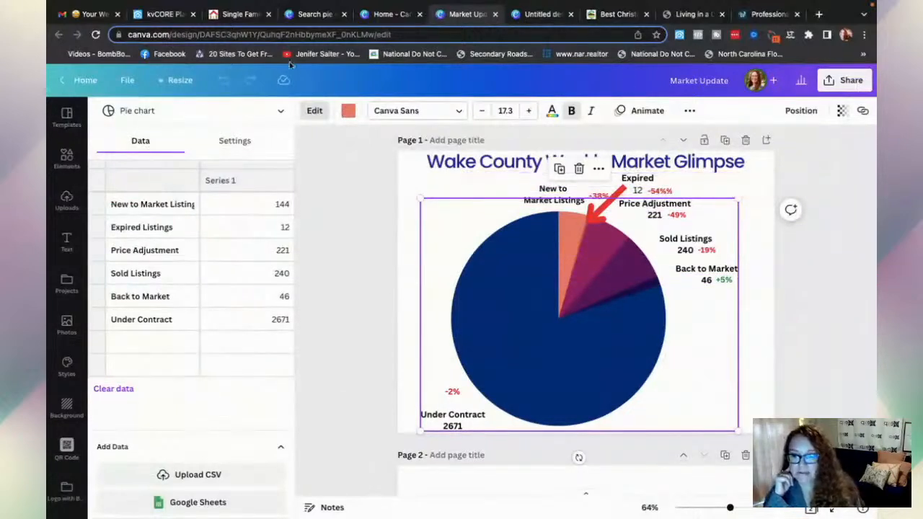
pyautogui.click(157, 15)
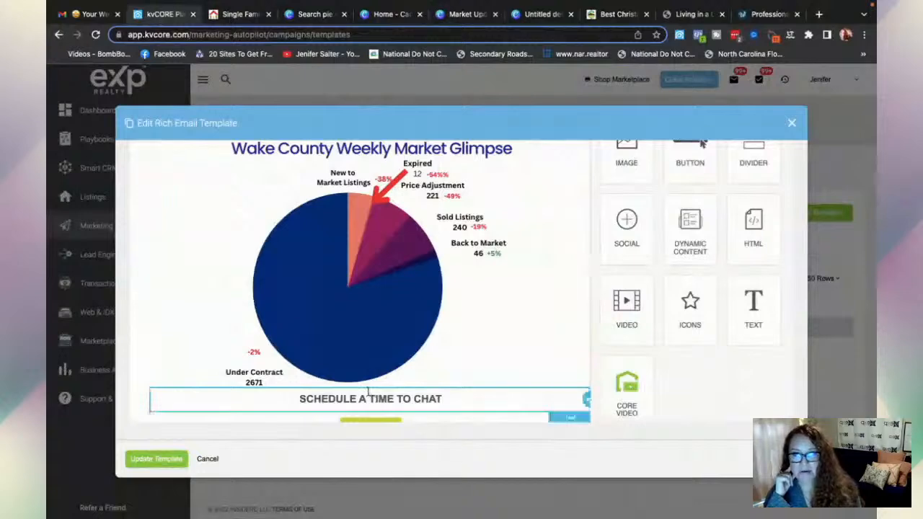
# - Leave the template editor and go to Scheduled Mass Emails from the Marketing page
pyautogui.click(205, 460)
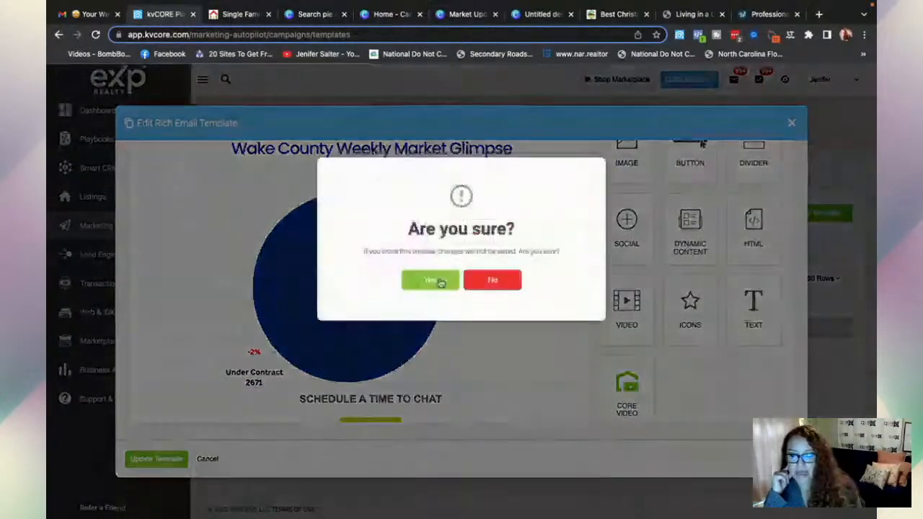
pyautogui.click(438, 283)
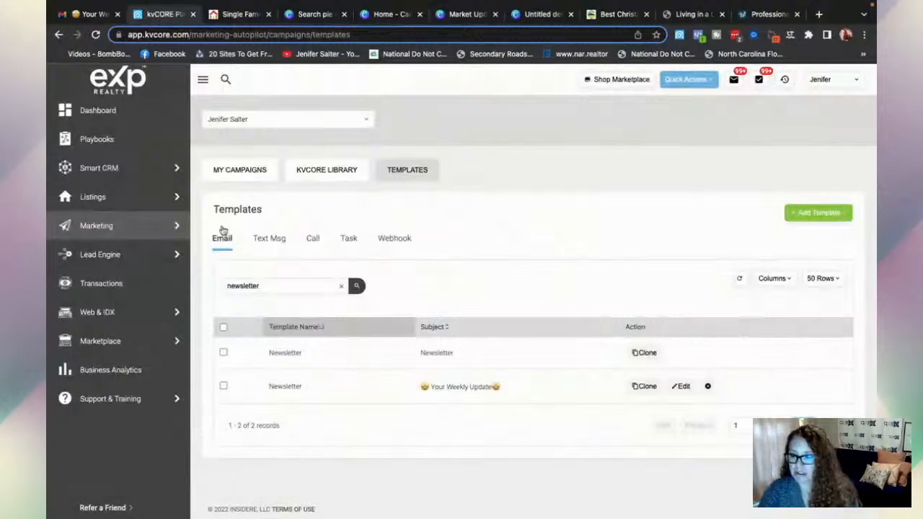
pyautogui.moveTo(134, 169)
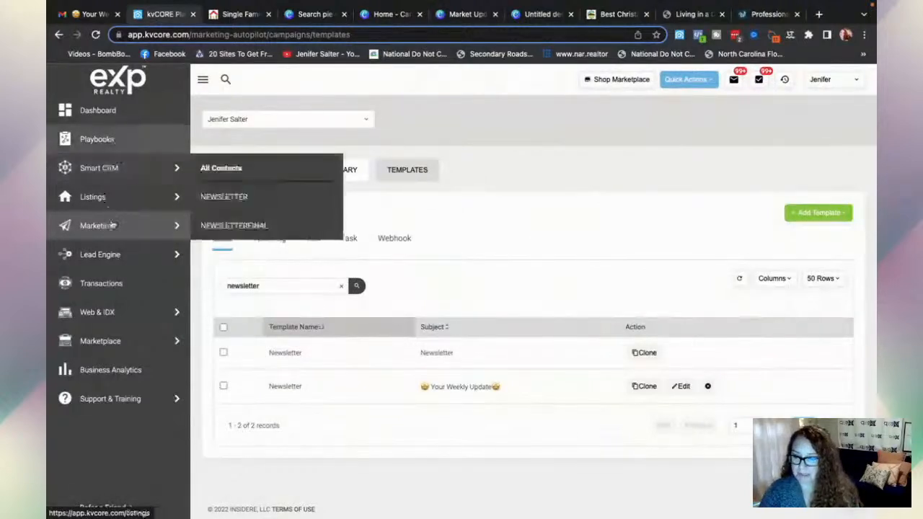
pyautogui.moveTo(113, 226)
pyautogui.click(262, 228)
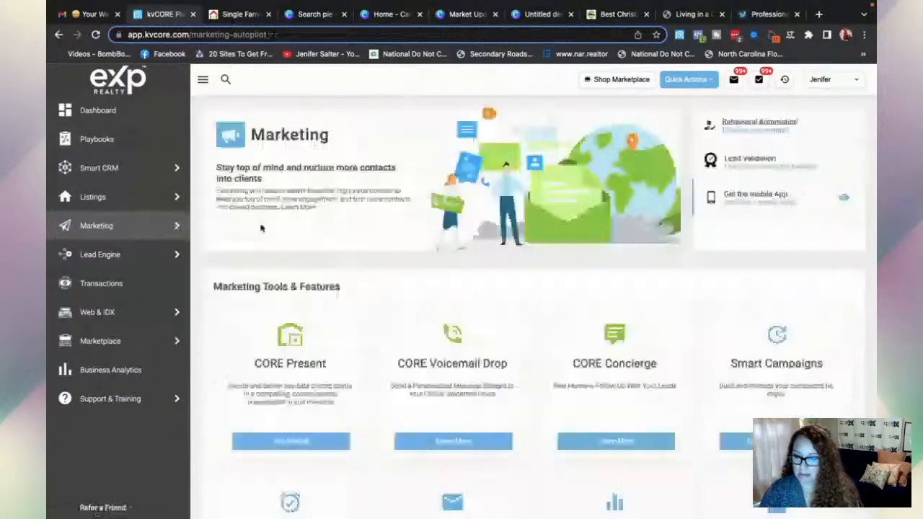
pyautogui.scroll(-3, 437, 355)
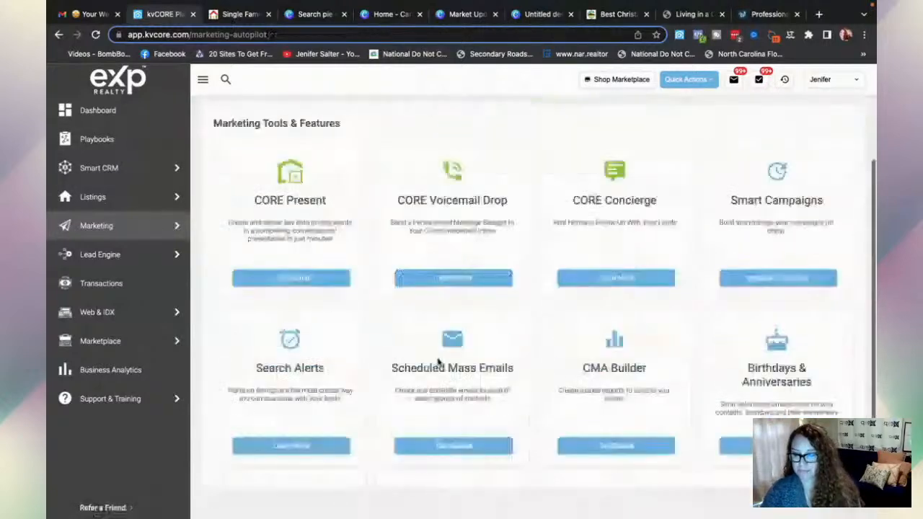
pyautogui.click(445, 447)
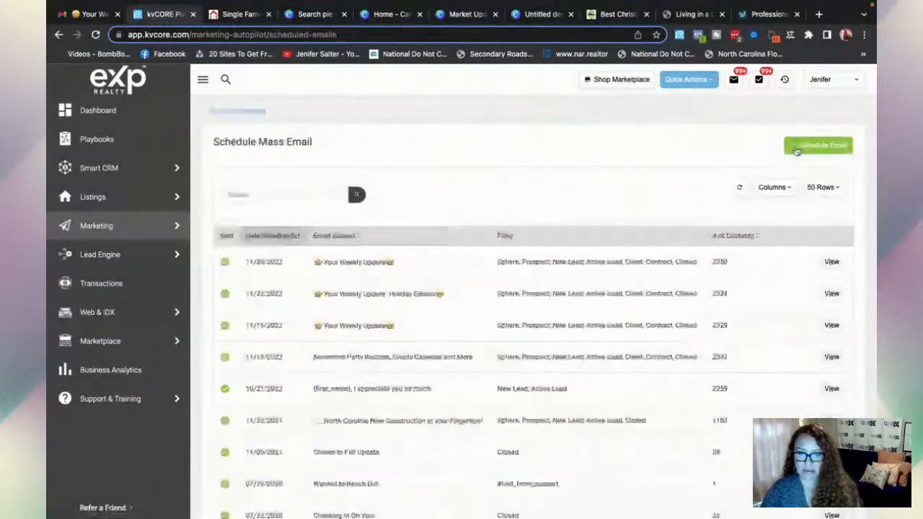
# - Start a new scheduled email using the Newsletter template, subject Your Weekly Update
pyautogui.click(796, 151)
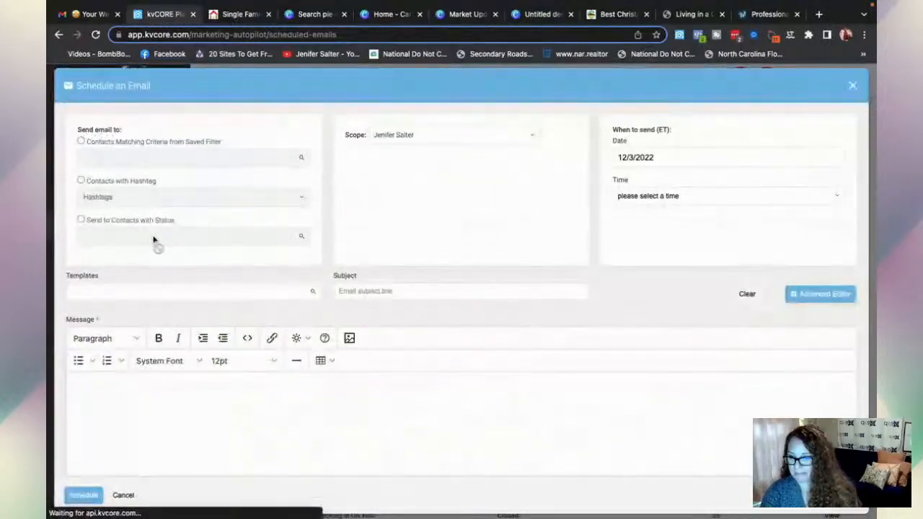
pyautogui.click(89, 292)
pyautogui.write('weekly')
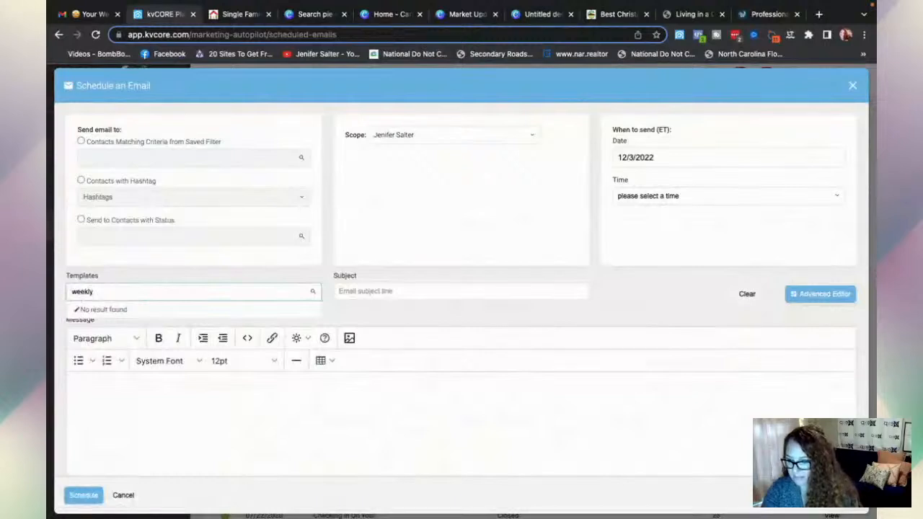
pyautogui.press('BackSpace')
pyautogui.press('BackSpace')
pyautogui.press('BackSpace')
pyautogui.press('BackSpace')
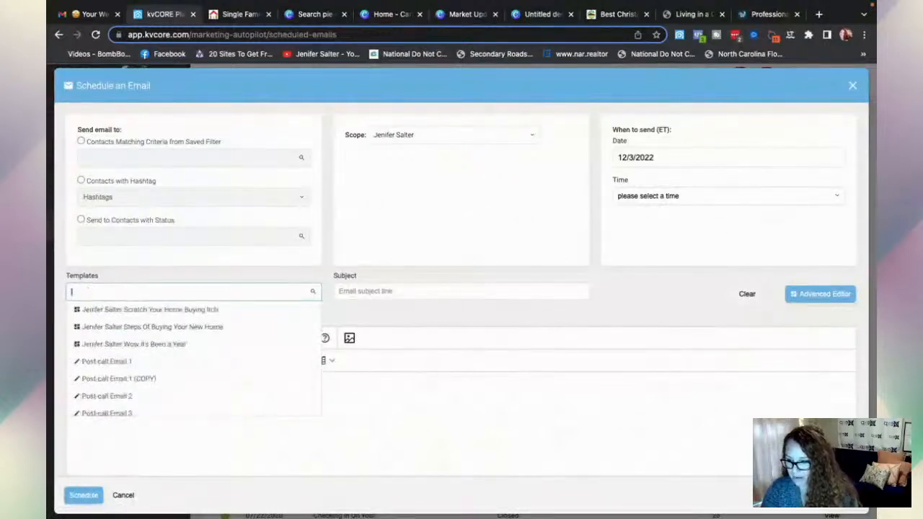
pyautogui.write('newsletter')
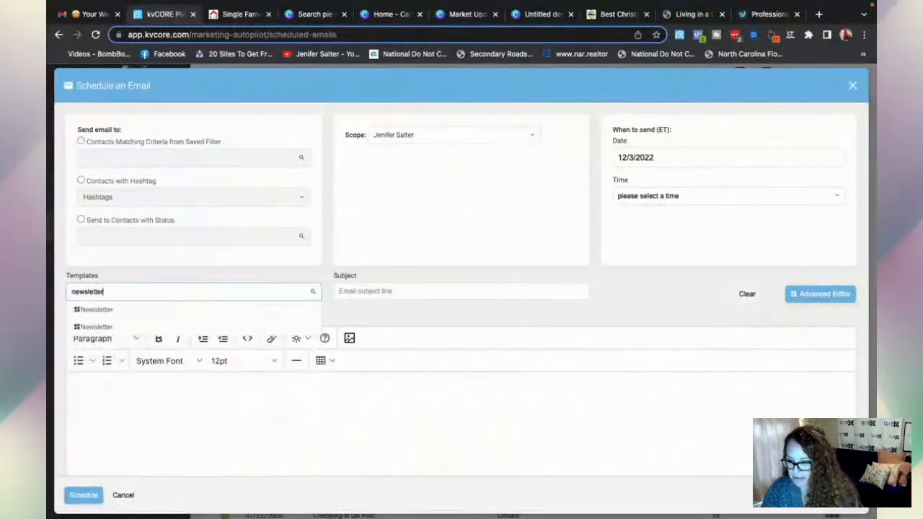
pyautogui.click(95, 328)
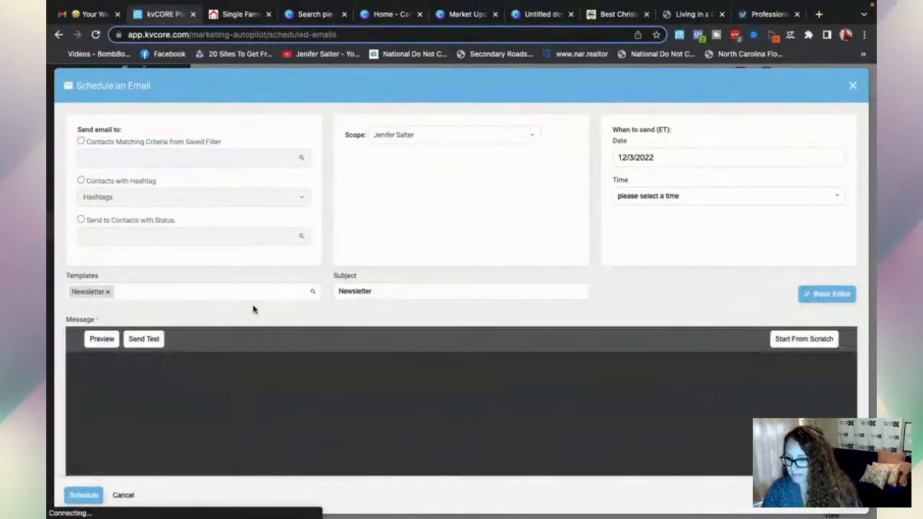
pyautogui.scroll(-2, 253, 309)
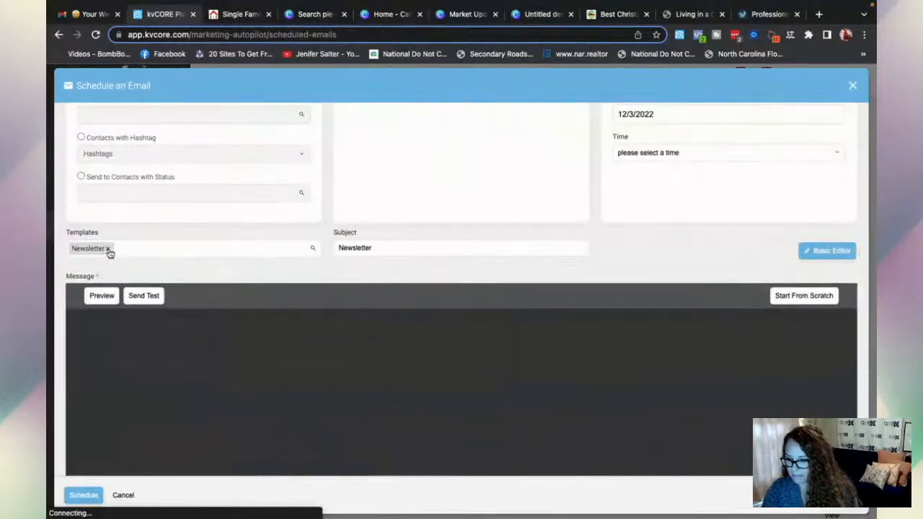
pyautogui.click(108, 249)
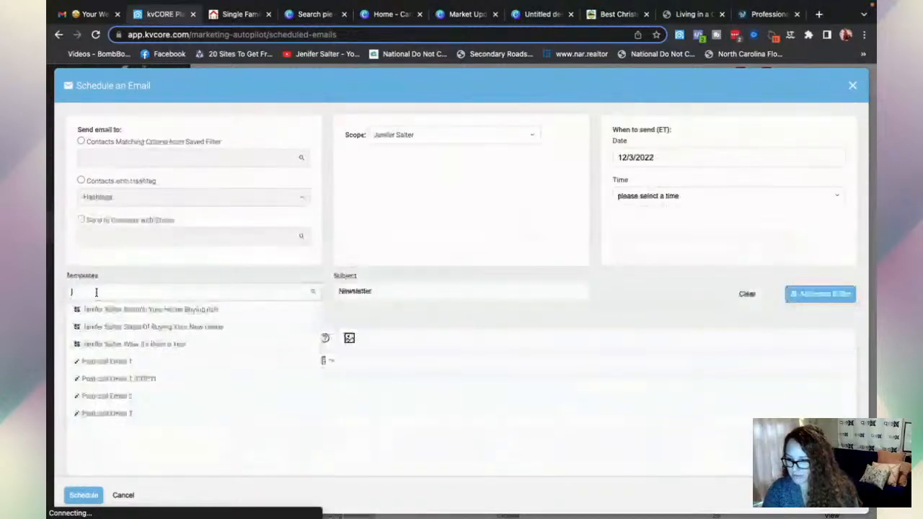
pyautogui.write('newsletter')
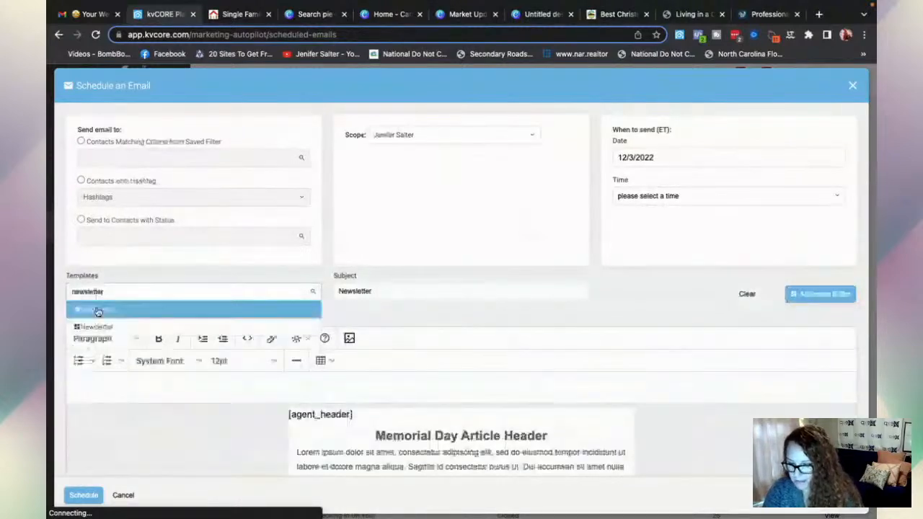
pyautogui.click(101, 310)
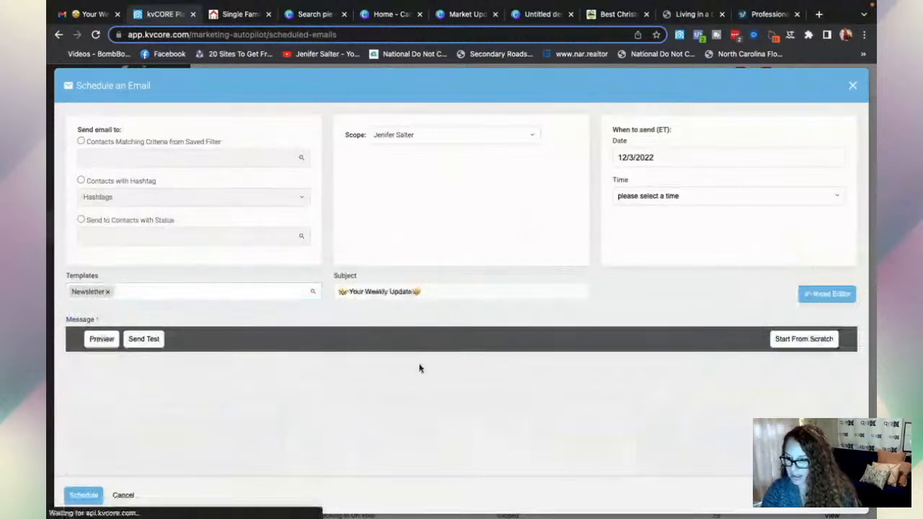
# - Scroll the Schedule an Email dialog until the newsletter's team banner content appears
pyautogui.scroll(-2, 421, 368)
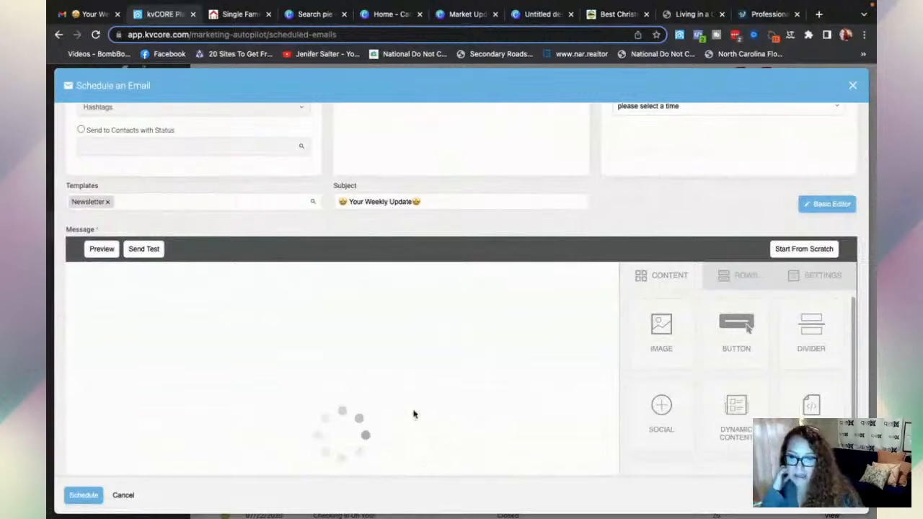
pyautogui.scroll(2, 184, 289)
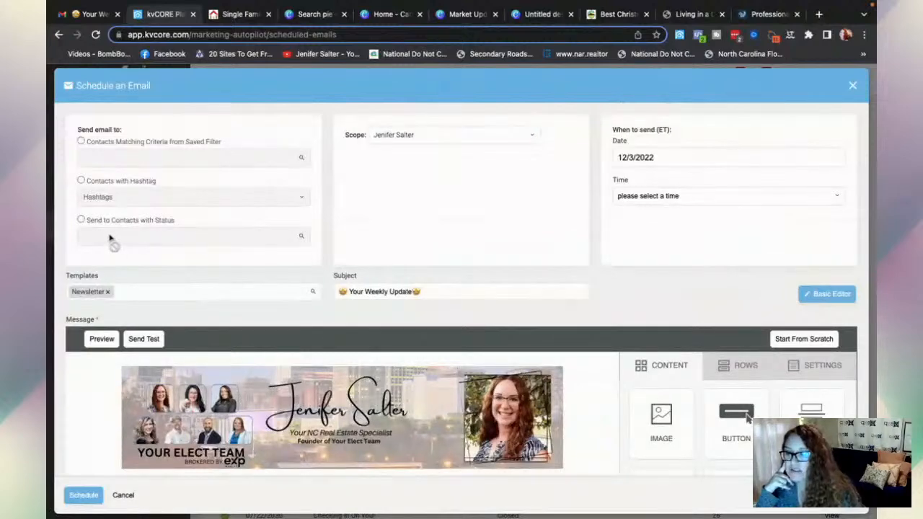
# - Send to contacts with statuses Sphere, Prospect, New Lead, Active Lead, Client, Contract and Closed
pyautogui.click(81, 222)
pyautogui.click(90, 235)
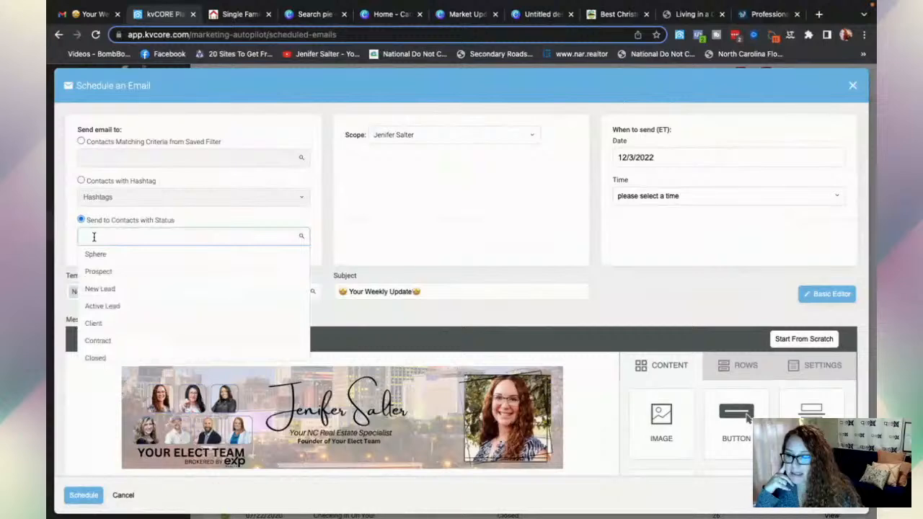
pyautogui.click(94, 256)
pyautogui.click(101, 236)
pyautogui.click(102, 271)
pyautogui.click(107, 237)
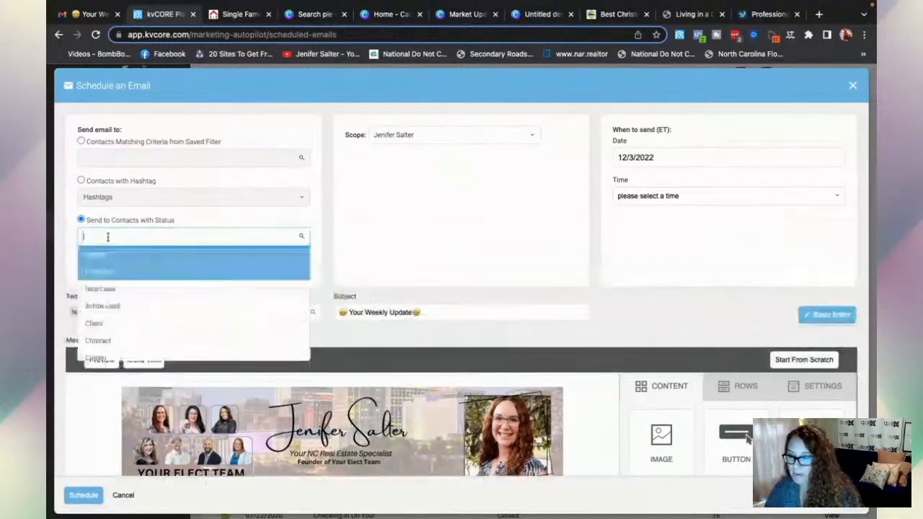
pyautogui.click(106, 288)
pyautogui.click(106, 238)
pyautogui.click(106, 306)
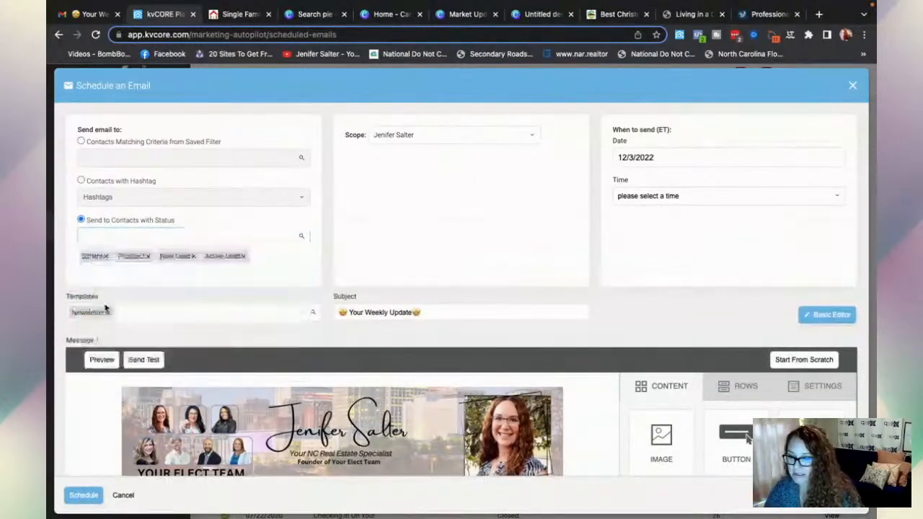
pyautogui.click(105, 237)
pyautogui.click(104, 333)
pyautogui.click(106, 237)
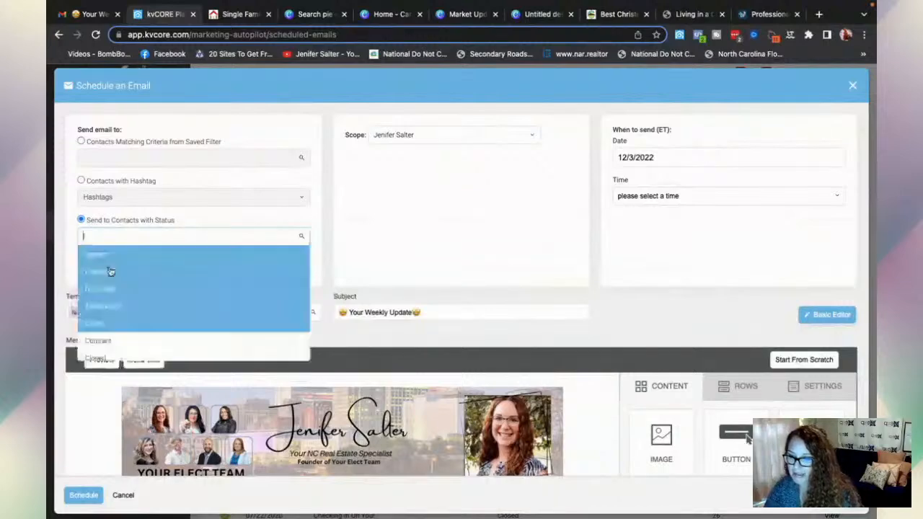
pyautogui.click(99, 346)
pyautogui.click(91, 234)
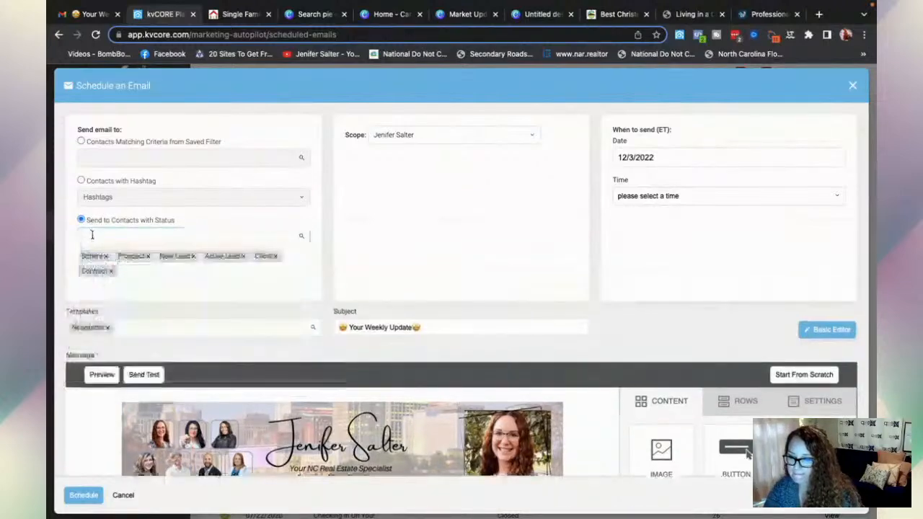
pyautogui.click(92, 235)
pyautogui.scroll(-1, 105, 345)
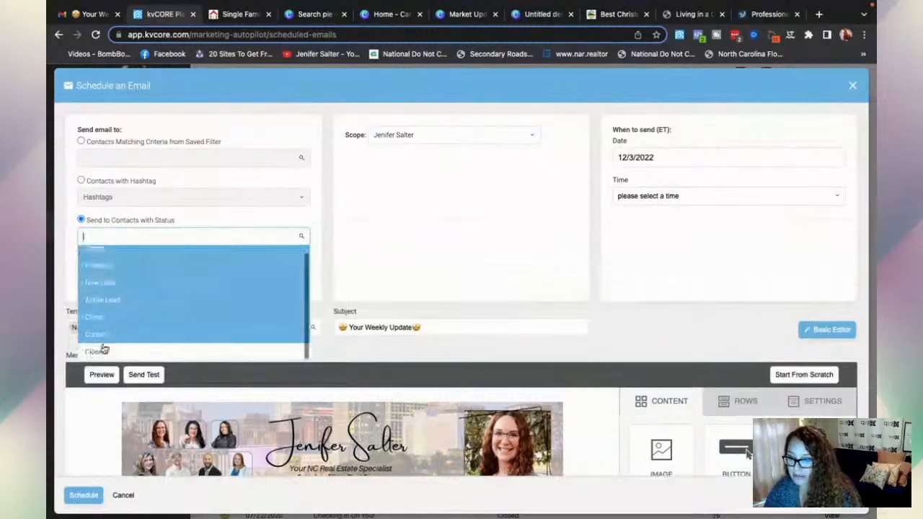
pyautogui.click(101, 351)
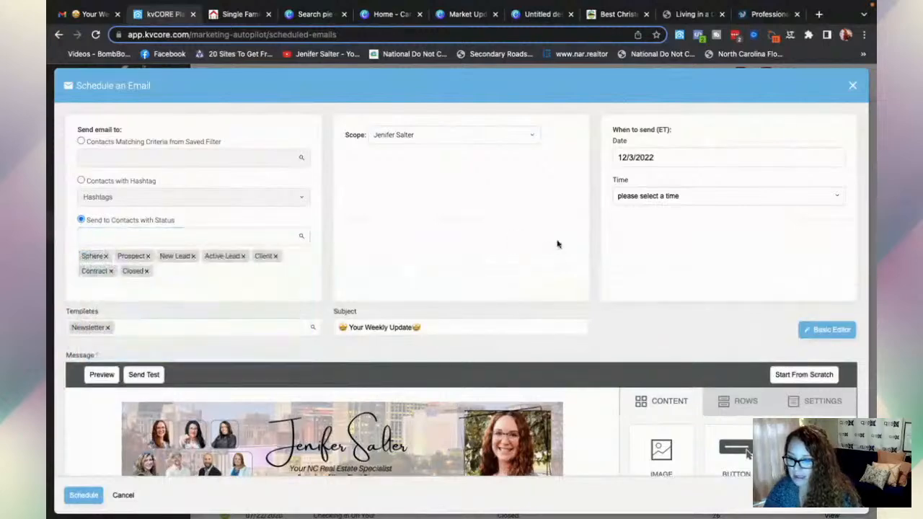
# - Schedule the email for December 7, 2022 at 9:30 am
pyautogui.click(664, 159)
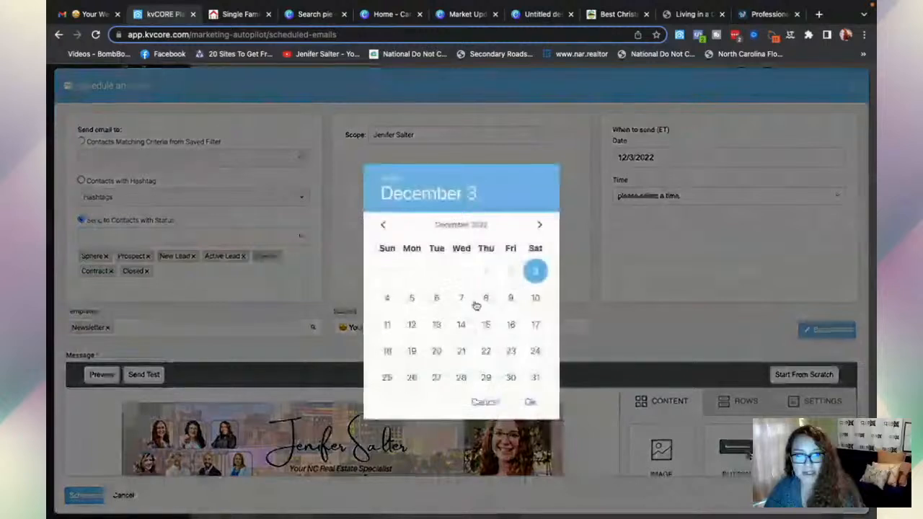
pyautogui.click(463, 297)
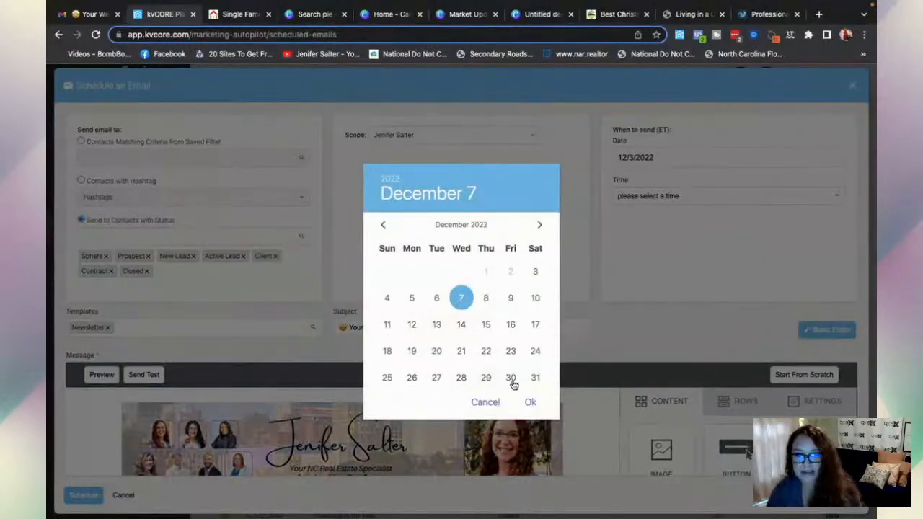
pyautogui.click(531, 402)
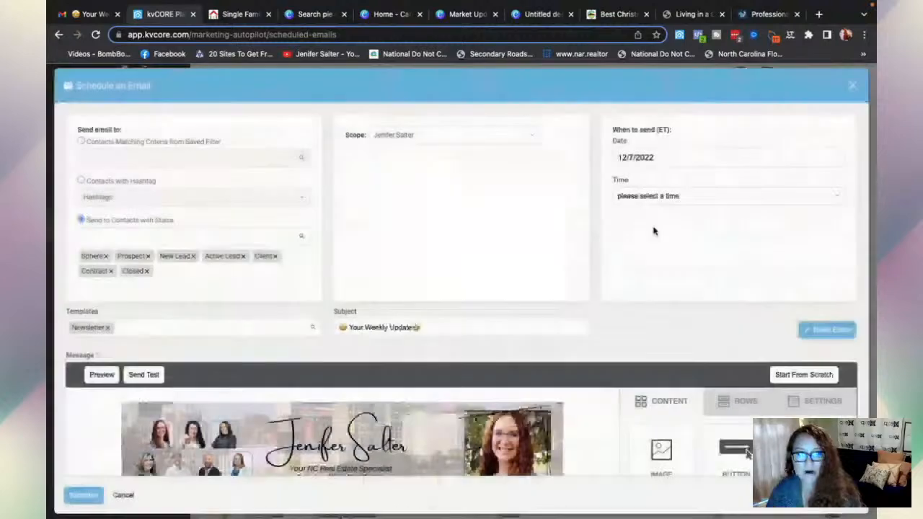
pyautogui.click(703, 193)
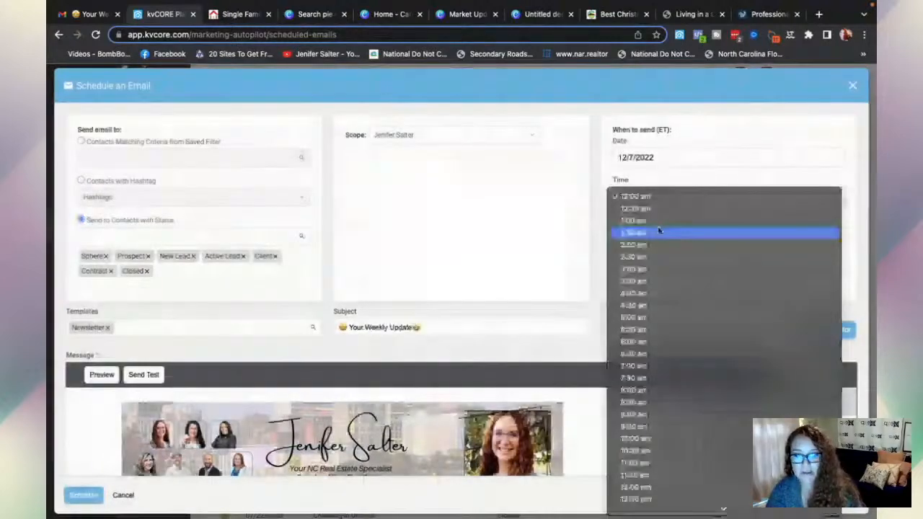
pyautogui.click(638, 428)
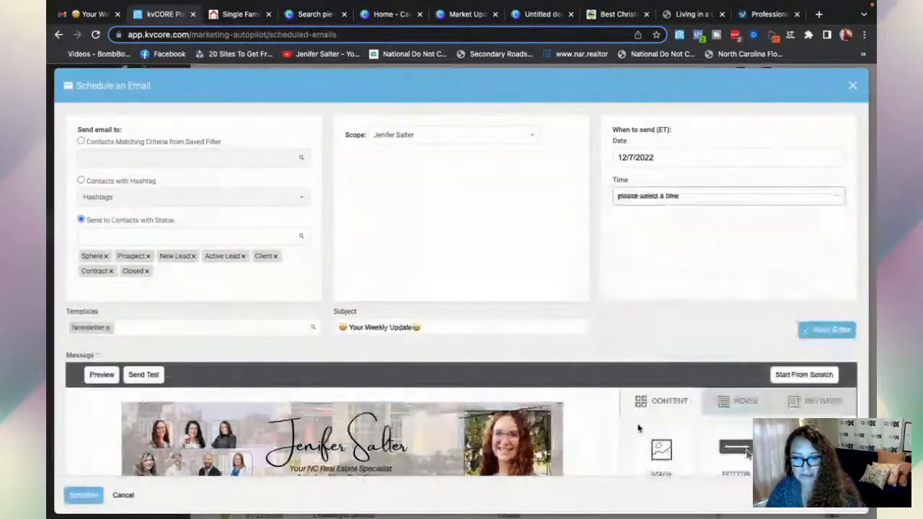
# - Scroll through the email preview, then close the window and discard the unsaved changes
pyautogui.scroll(-2, 612, 287)
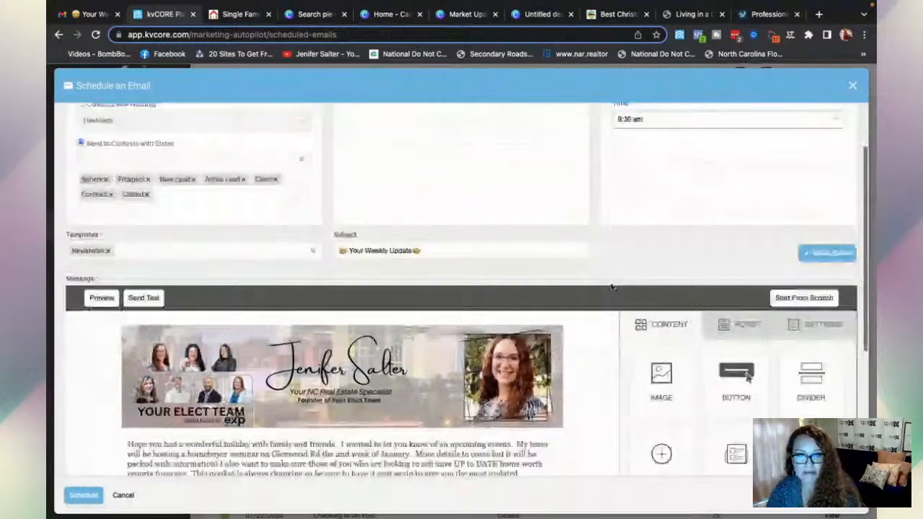
pyautogui.scroll(-4, 611, 287)
pyautogui.scroll(-5, 612, 287)
pyautogui.moveTo(76, 507)
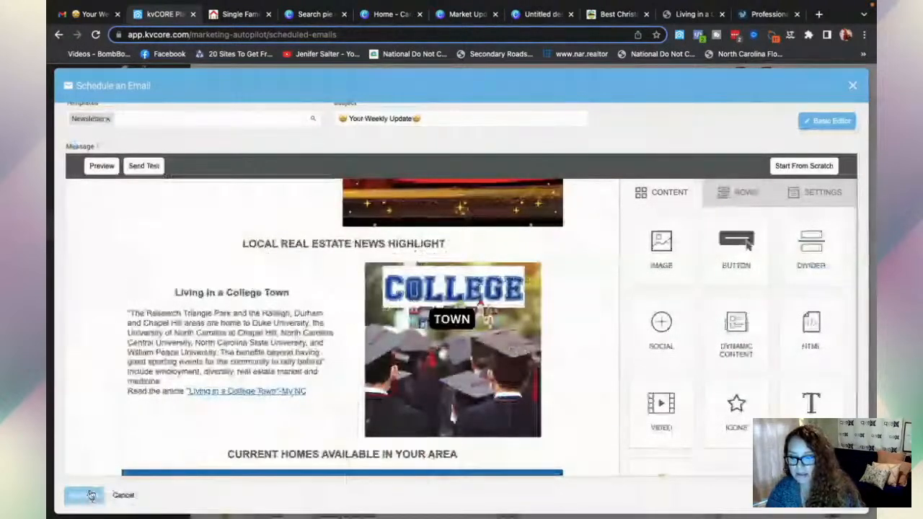
pyautogui.click(852, 87)
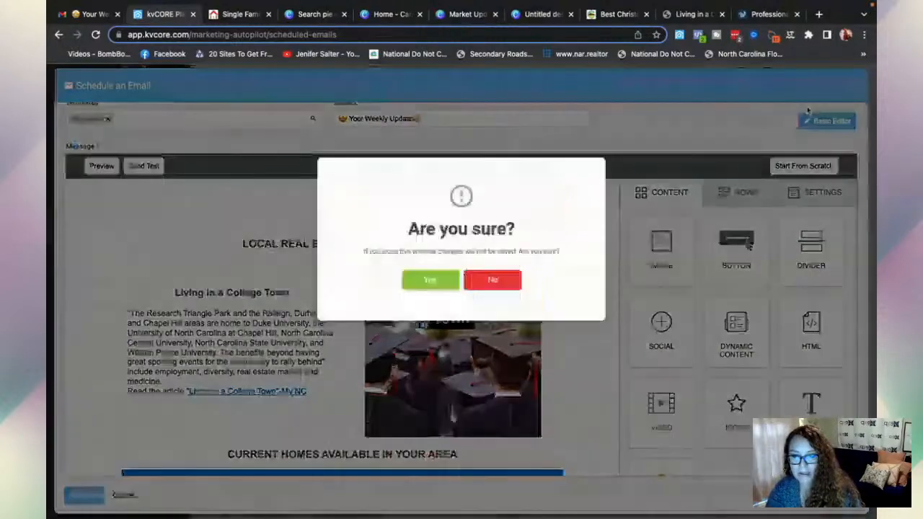
pyautogui.click(431, 282)
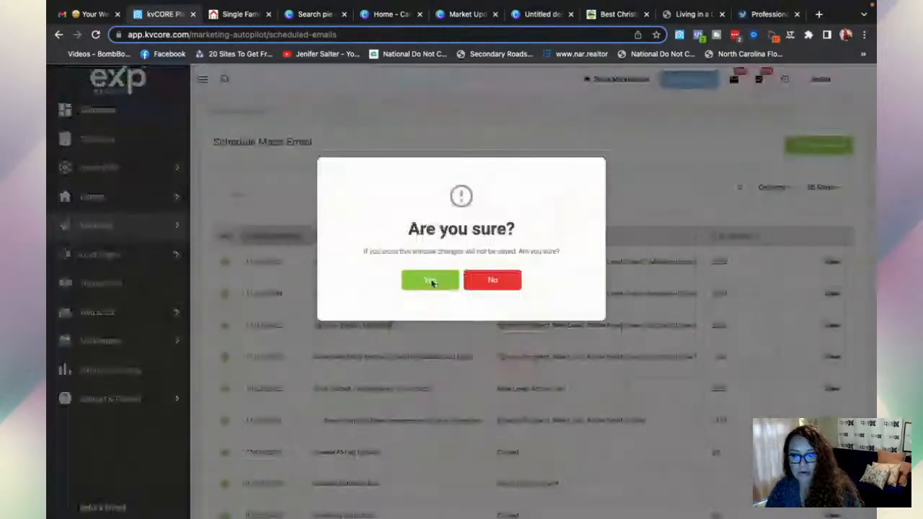